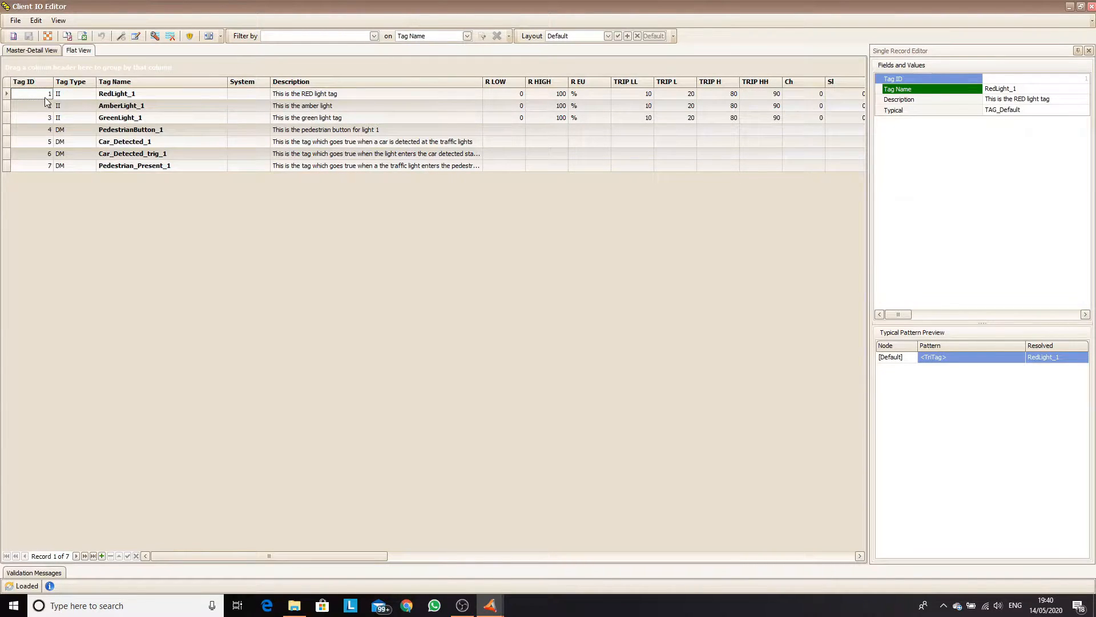
Build new tags from the pattern Pedestrian_Present_[2-8] with typical TAG_Default and tag type DM
click(6, 166)
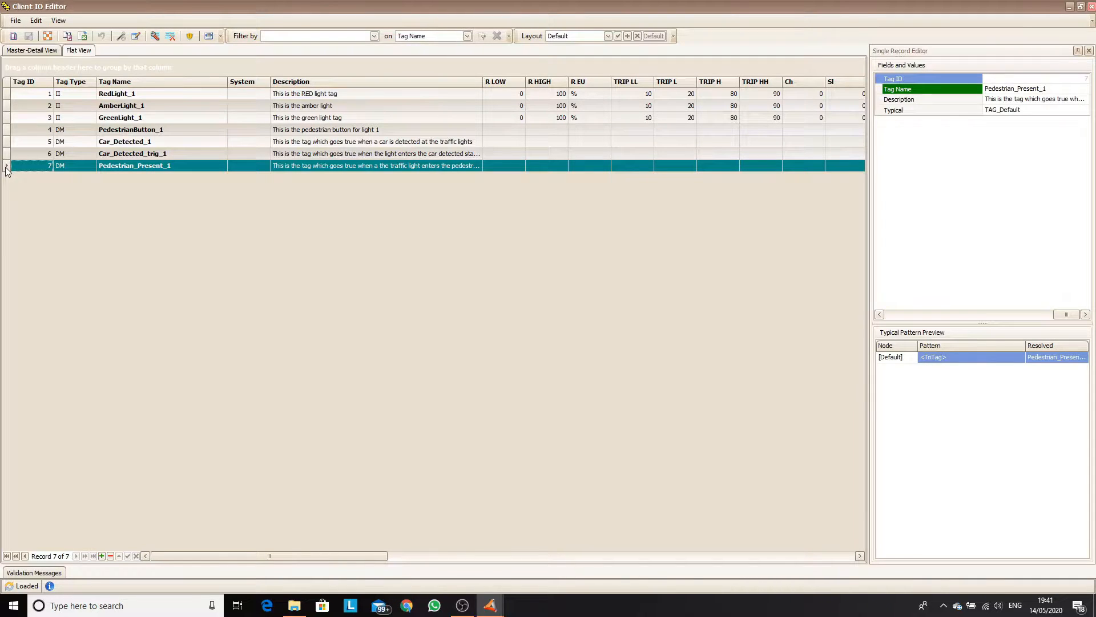
click(121, 36)
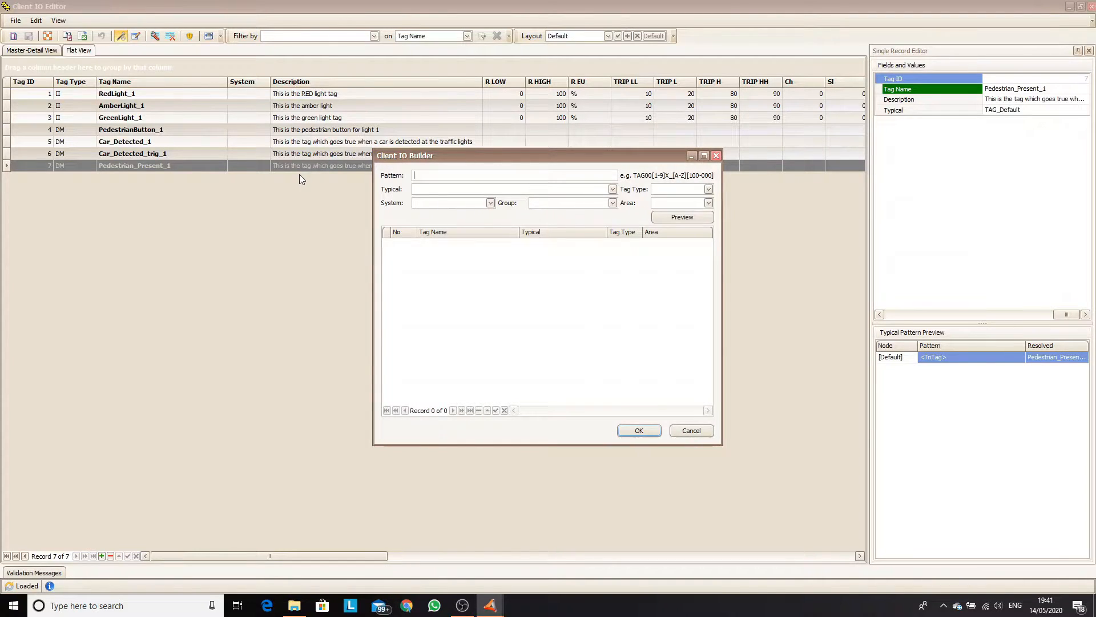
text(Present_[2-8)
text(])
click(613, 189)
click(476, 209)
click(708, 189)
click(708, 201)
click(710, 203)
click(682, 217)
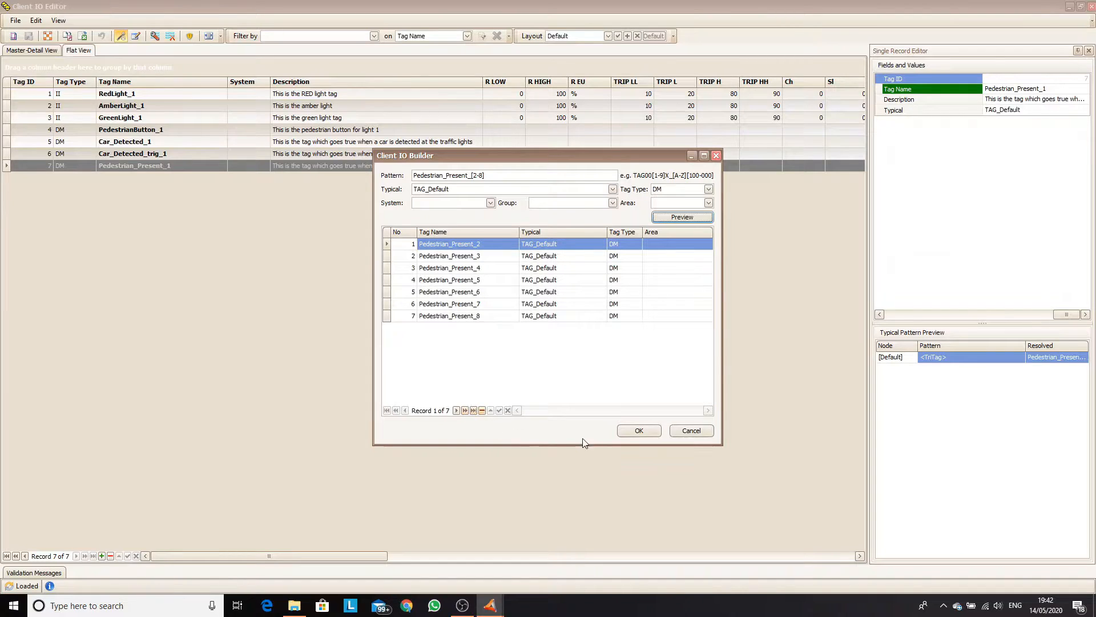
click(651, 431)
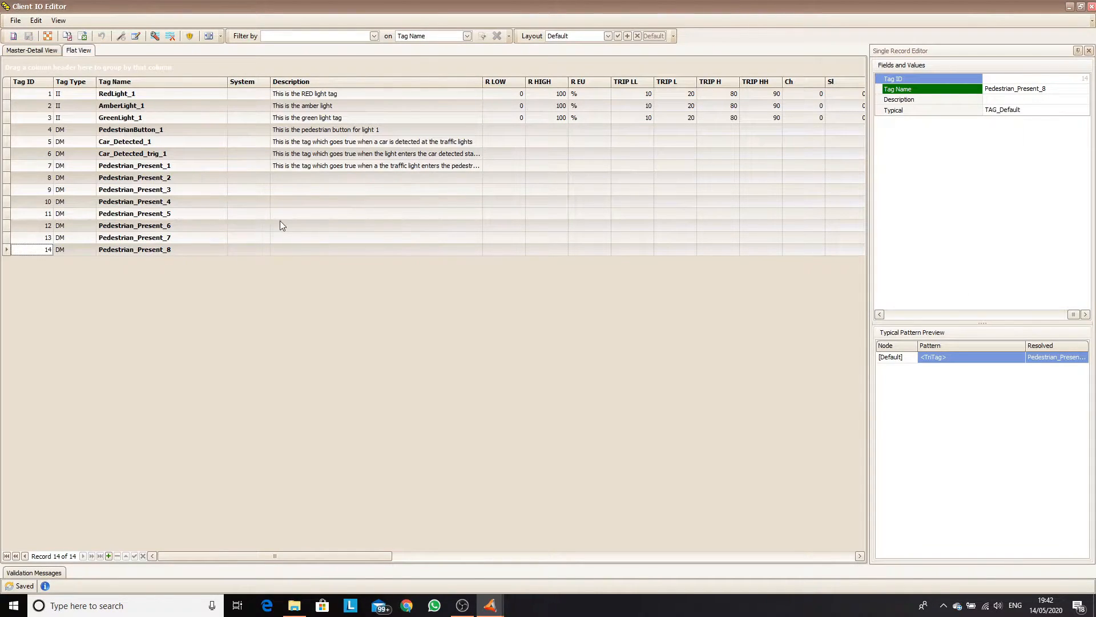
Try to copy the Pedestrian_Present_1 description into the description of Pedestrian_Present_2
double_click(298, 166)
key(ctrl+a)
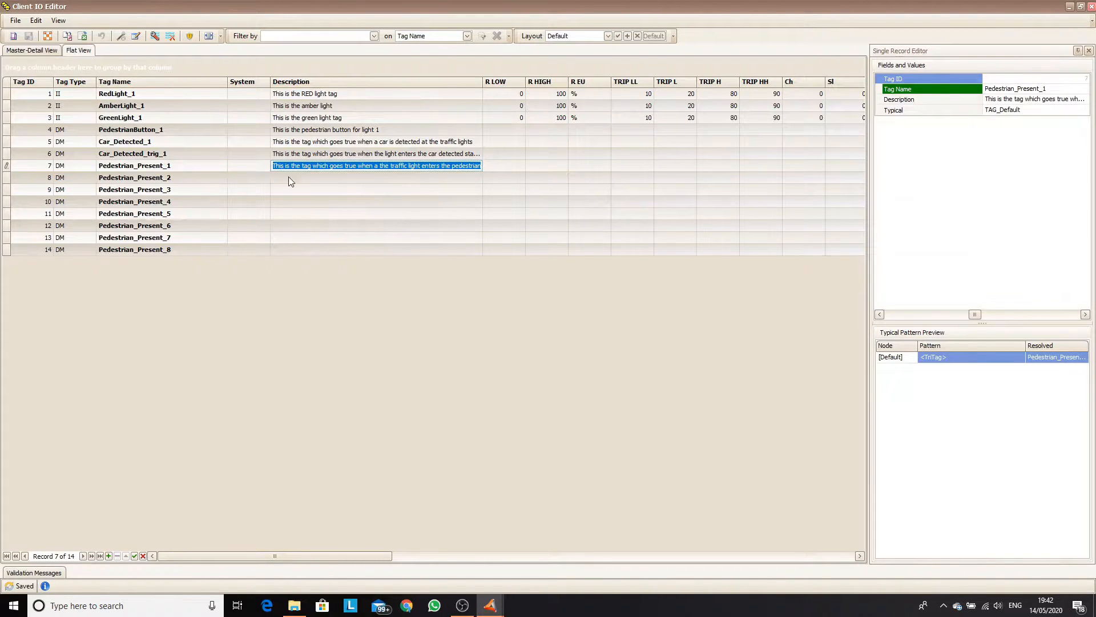
click(289, 178)
key(ctrl+v)
key(ctrl+z)
Copy the Pedestrian_Present_1 description to Pedestrian_Present_2 through Pedestrian_Present_8, and widen the Description column
double_click(339, 166)
key(ctrl+a)
key(ctrl+c)
click(333, 189)
key(ctrl+v)
key(Up)
key(ctrl+v)
key(Down)
key(Down)
key(ctrl+v)
key(Down)
key(ctrl+v)
key(Down)
key(ctrl+v)
key(Down)
key(ctrl+v)
key(Down)
key(ctrl+v)
click(529, 250)
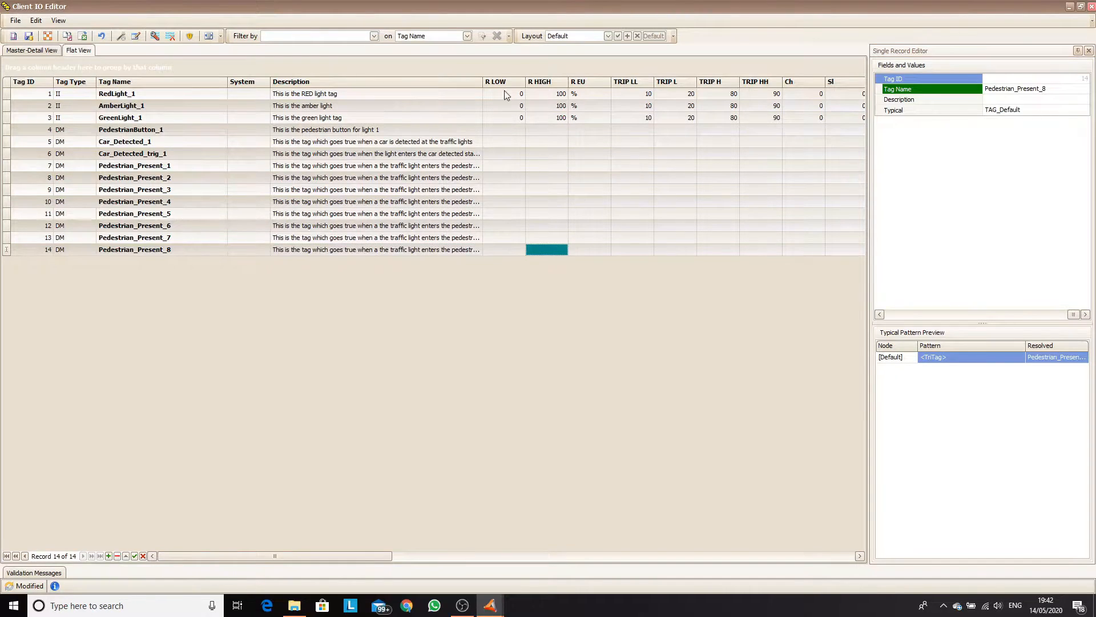
drag(483, 82, 598, 82)
Build new tags from the pattern Car_Detected_[2-4] with typical TAG_Default and tag type DM
click(121, 36)
text(Car_Detected_[2-4])
click(612, 189)
click(434, 200)
click(708, 189)
click(683, 217)
click(652, 434)
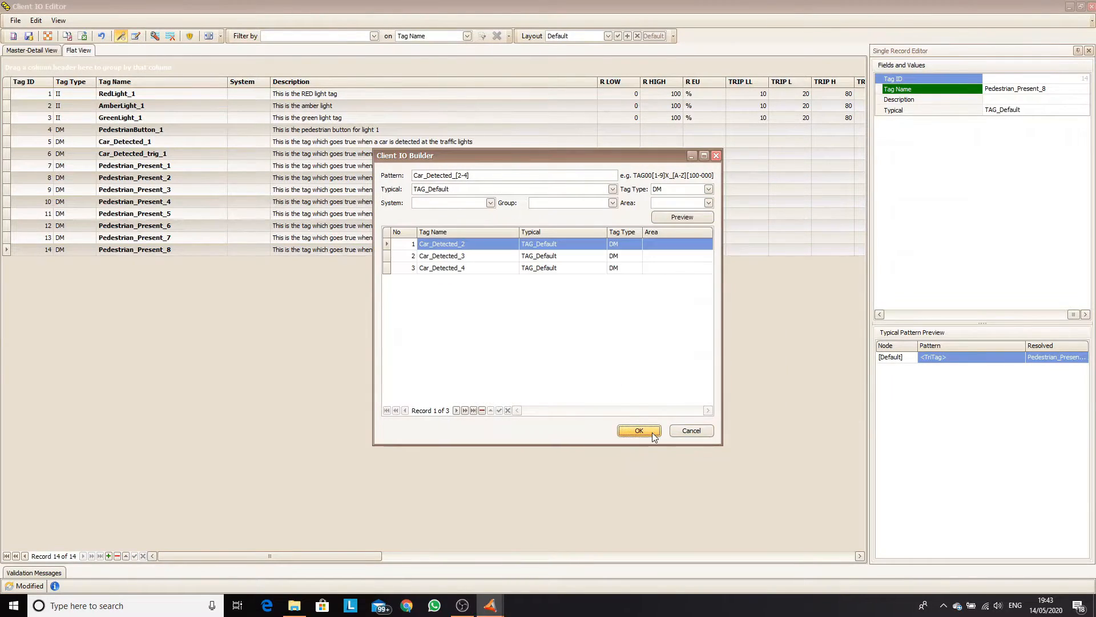
Build new tags from the pattern RedLight_[2-12] with typical TAG_Default and tag type DM
text(RedLight)
text(_[2-12])
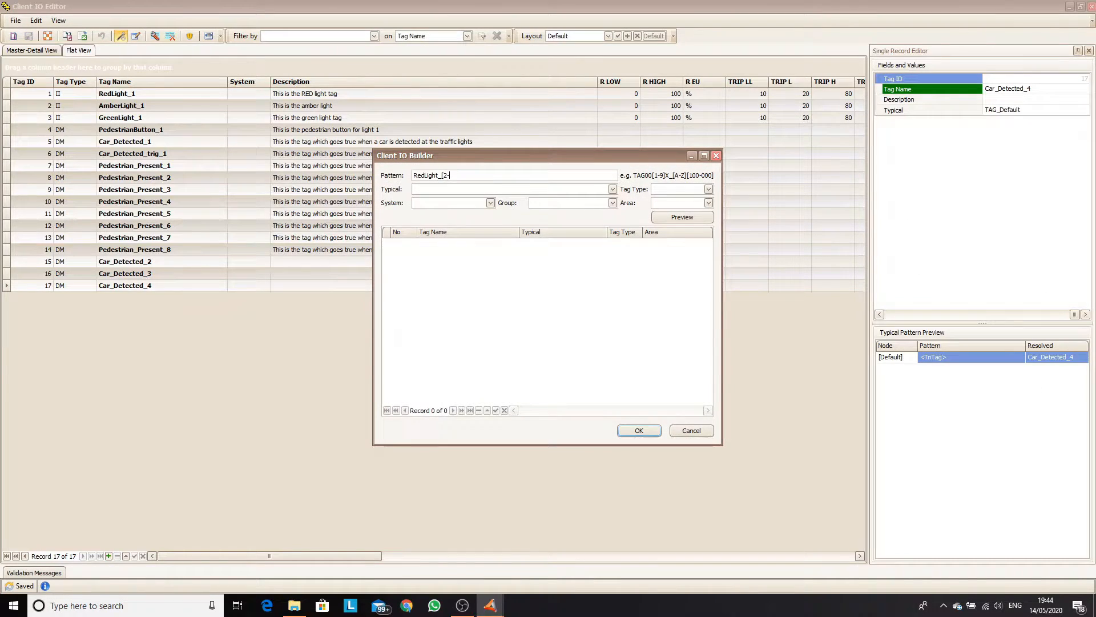
click(612, 189)
click(434, 201)
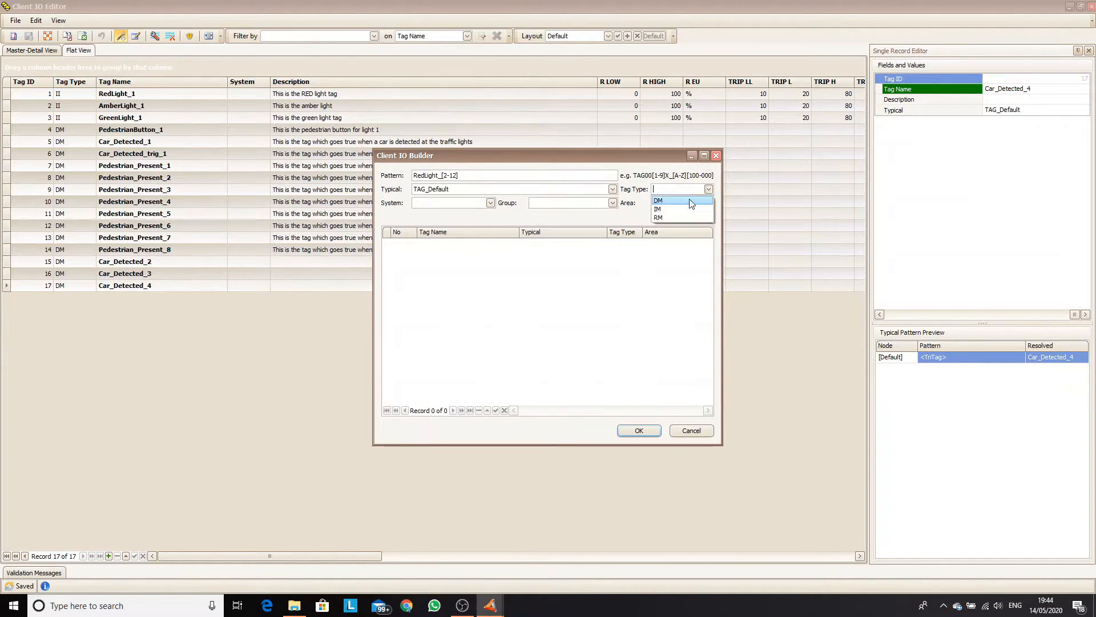
click(639, 431)
Build new DM tags from the pattern GreenLight_[2-12]
click(121, 117)
click(121, 36)
text(GreenLight_[2-12])
click(640, 430)
Build new tags from the pattern AmberLight_[2-12] with typical TAG_Default
click(121, 36)
text(AmberLight_[2-12])
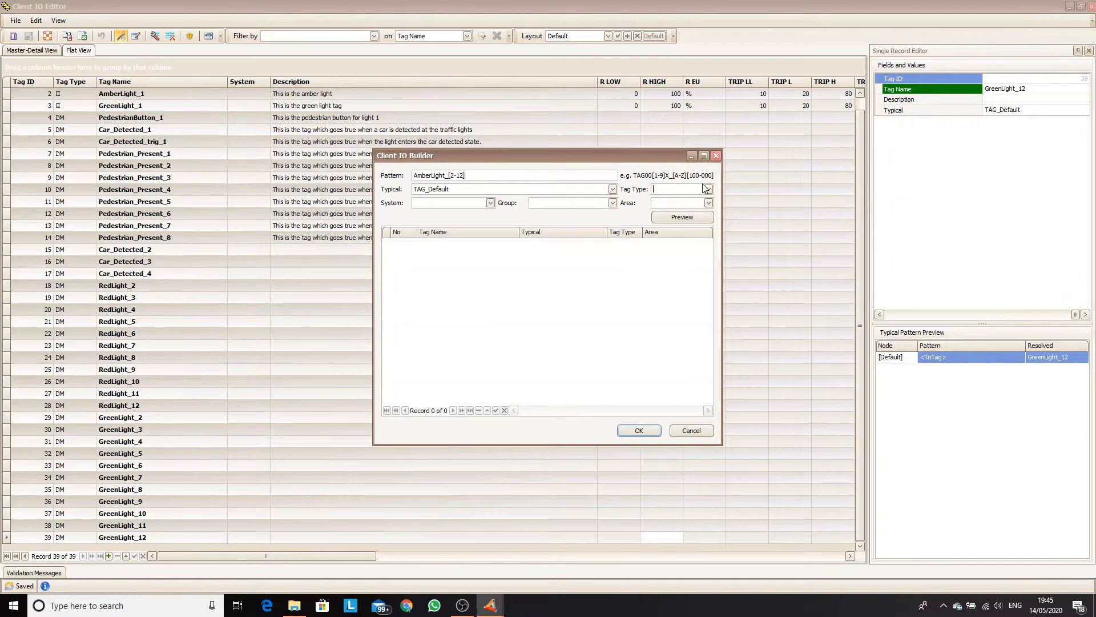
click(683, 217)
click(639, 431)
Build new tags from the pattern Pedestrian_Button_[2-8] with tag type DM
click(121, 36)
text(Pedestrian_Button_[2-8])
click(709, 189)
click(684, 203)
click(682, 217)
click(639, 430)
Try to build the additional car-detected trigger tags from the pattern Car_Detected_trig_[24]
click(91, 106)
click(121, 36)
text(Car_Detected_trig_[24])
click(612, 189)
click(682, 217)
click(638, 431)
click(117, 556)
Build new tags from the pattern Car_Detected_trig_[2-4]
click(121, 36)
text(Car_Detected_trig_[2-4])
click(639, 431)
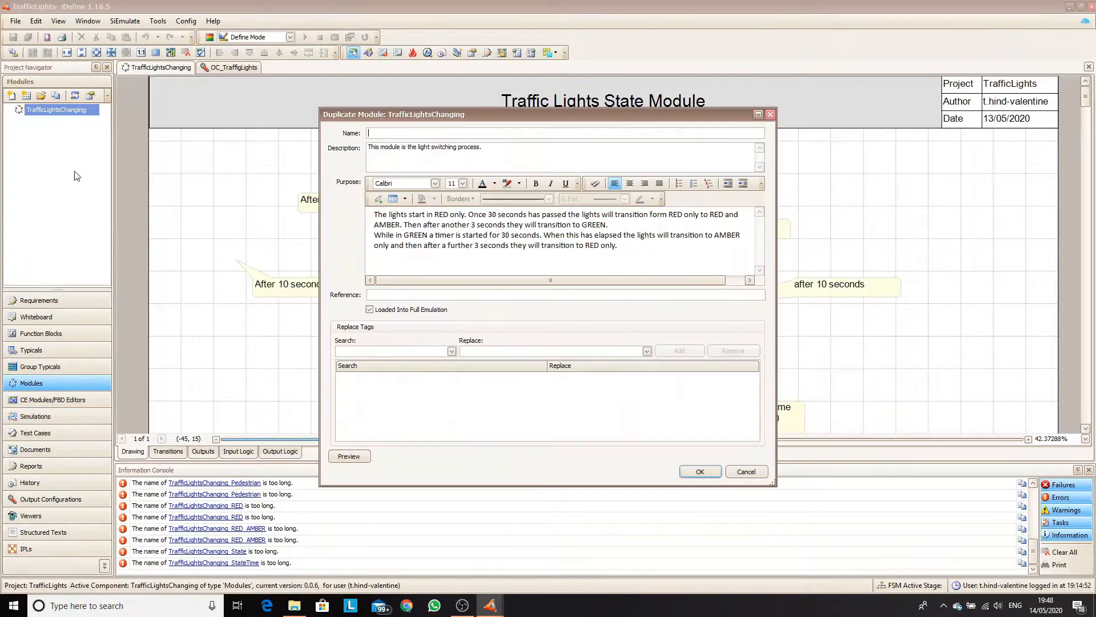
Try to duplicate the TrafficLightsChanging module as TrafficLightsChanging_North2 with replacement tags
text(TrafficLightsChanging_North2)
click(451, 351)
click(451, 351)
click(679, 351)
click(452, 351)
click(371, 371)
click(647, 351)
click(503, 379)
click(451, 352)
drag(453, 386, 465, 421)
click(343, 459)
click(700, 471)
Close the open module, and open the duplicated module to inspect it
click(1089, 67)
double_click(60, 121)
click(368, 52)
click(1039, 189)
click(947, 66)
right_click(64, 125)
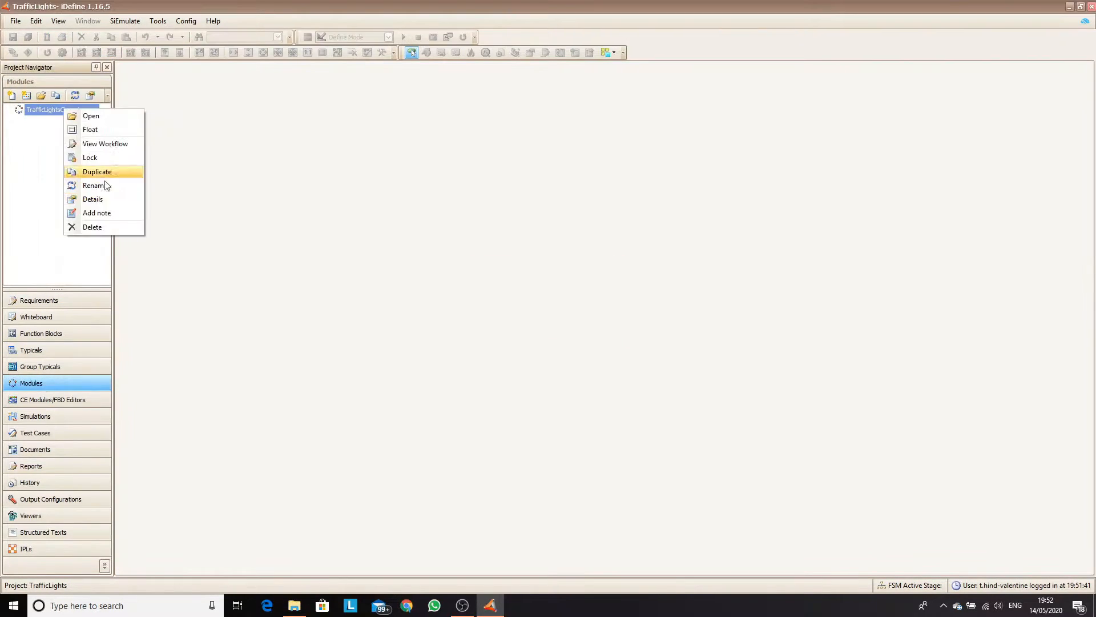
click(160, 172)
click(451, 351)
click(680, 350)
click(679, 350)
click(679, 351)
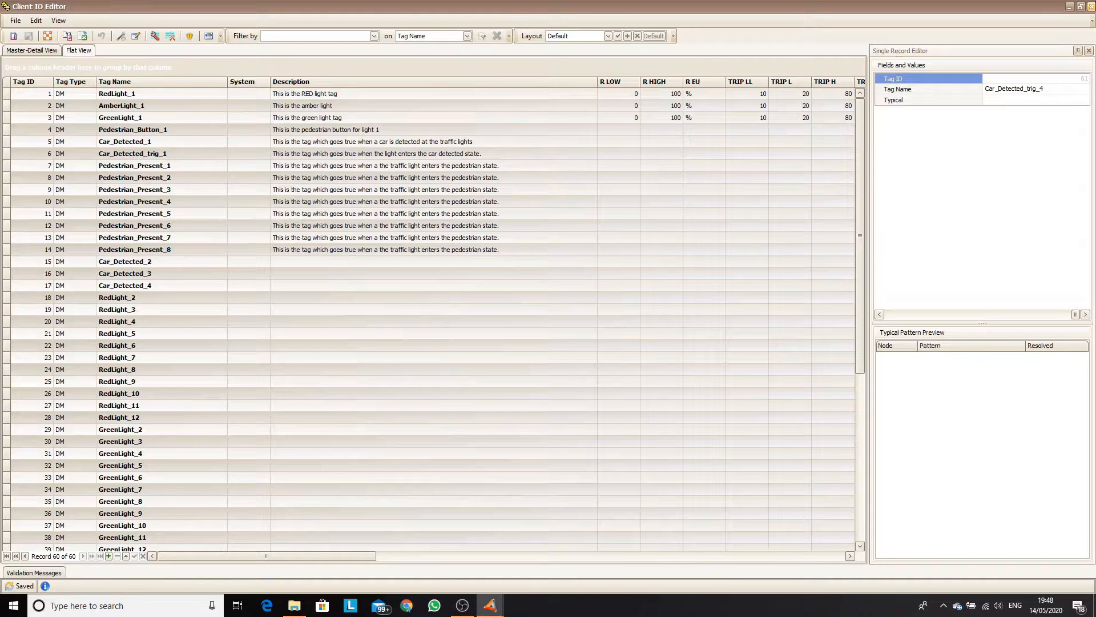
Close the Client IO Editor, and start a duplicate of TrafficLightsChanging_North1 that replaces AmberLight_1 with AmberLight_2
click(1092, 6)
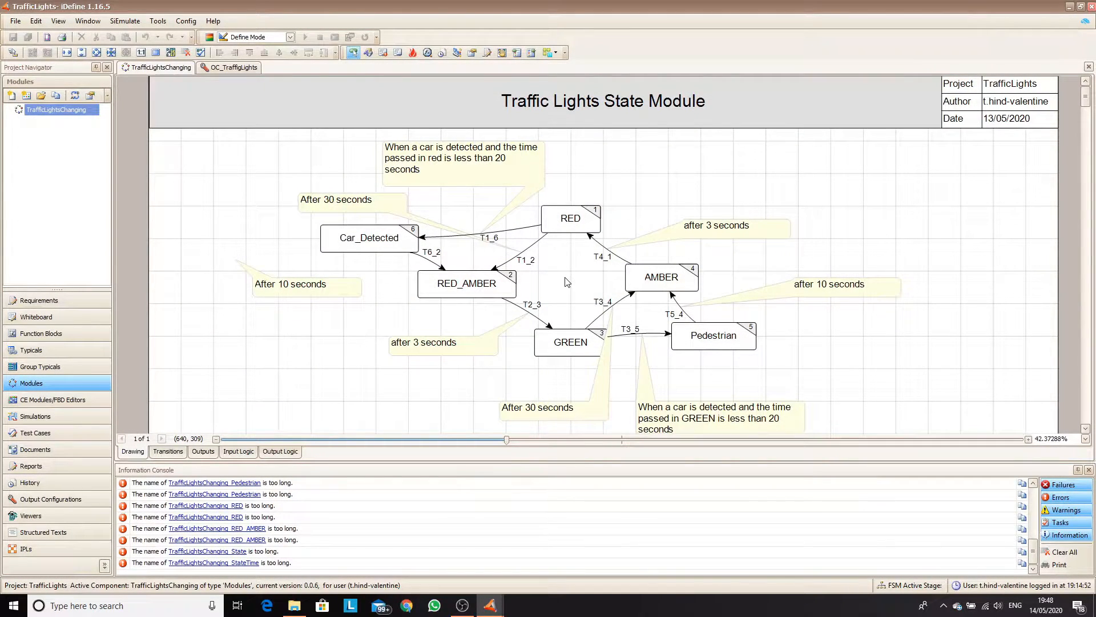
right_click(62, 109)
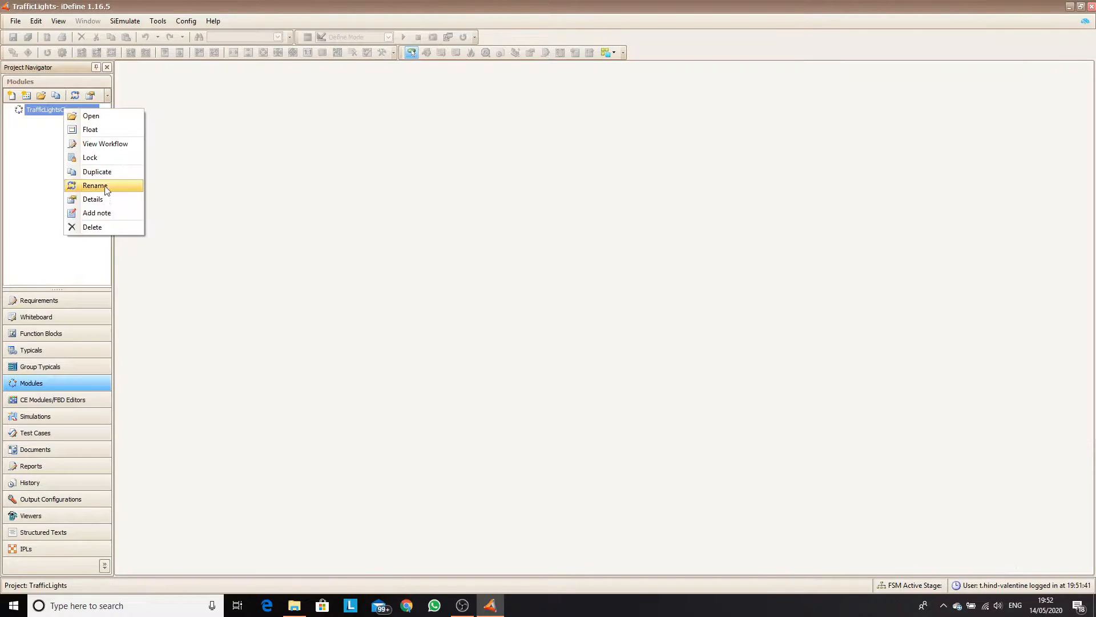
click(531, 263)
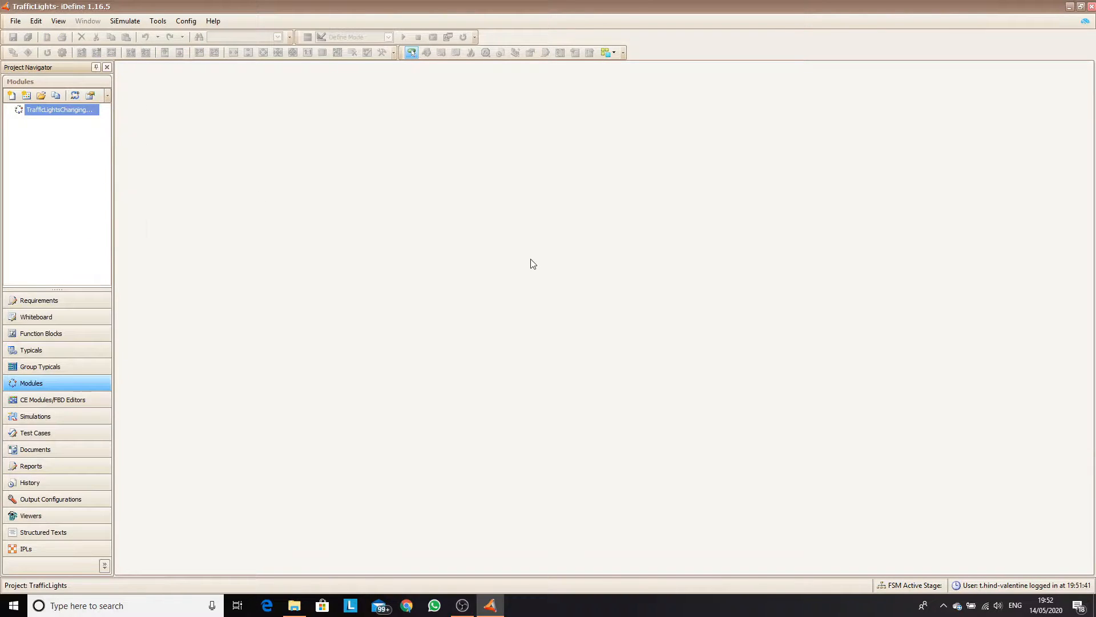
click(451, 351)
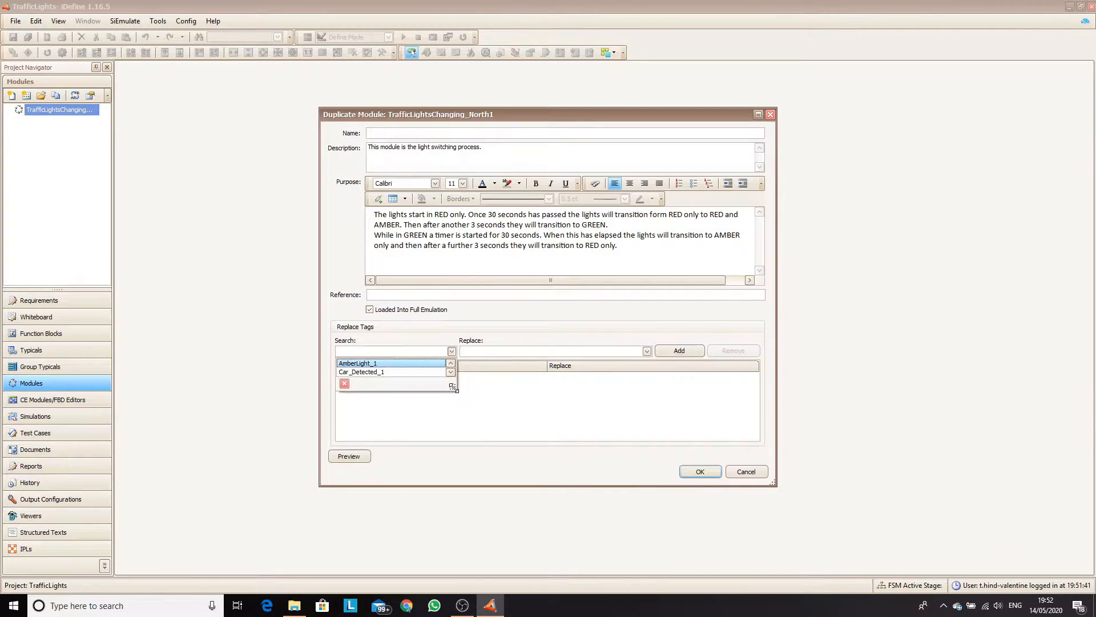
drag(455, 385, 494, 448)
click(392, 363)
click(646, 351)
click(495, 398)
Add a tag replacement from GreenLight_1 to GreenLight_2 for the duplicate module
click(451, 350)
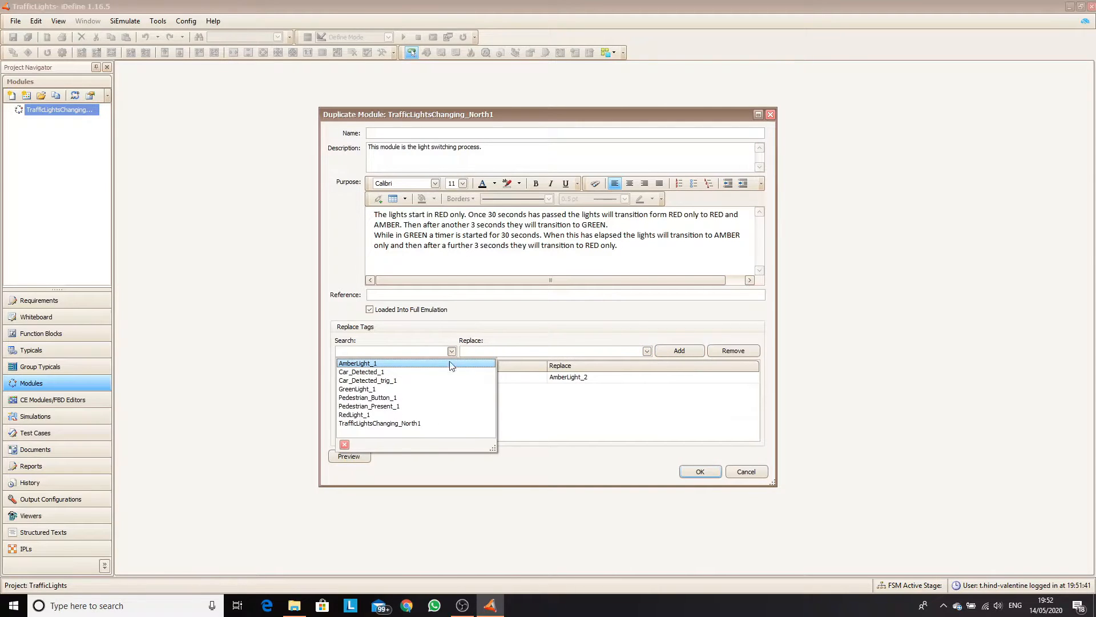
click(361, 392)
click(646, 351)
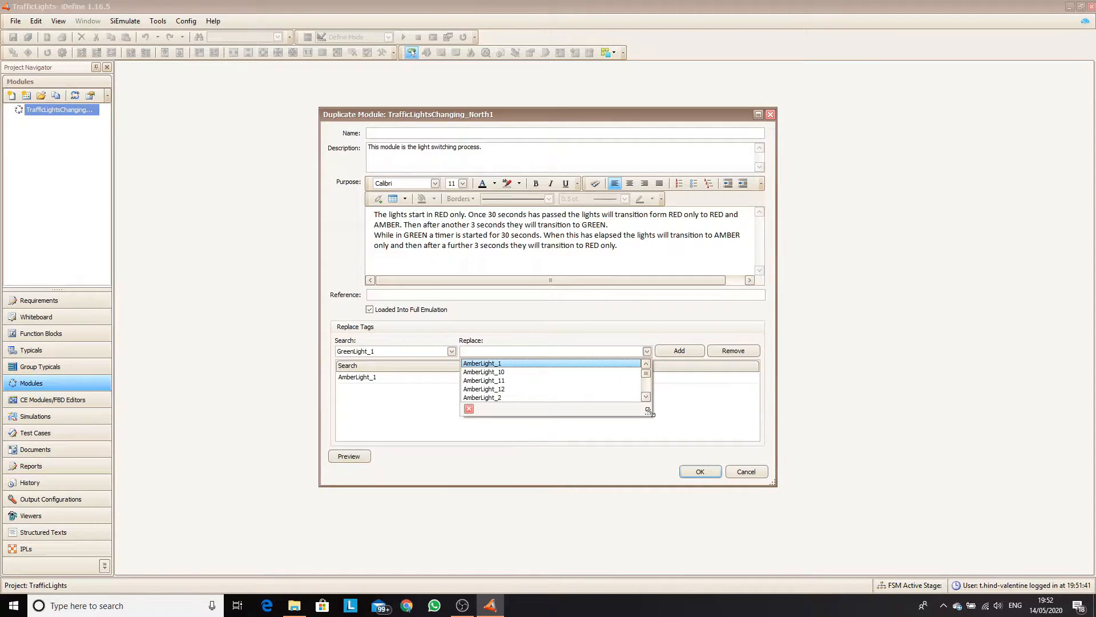
drag(663, 427, 708, 557)
scroll(549, 484, down, 10)
scroll(549, 485, up, 5)
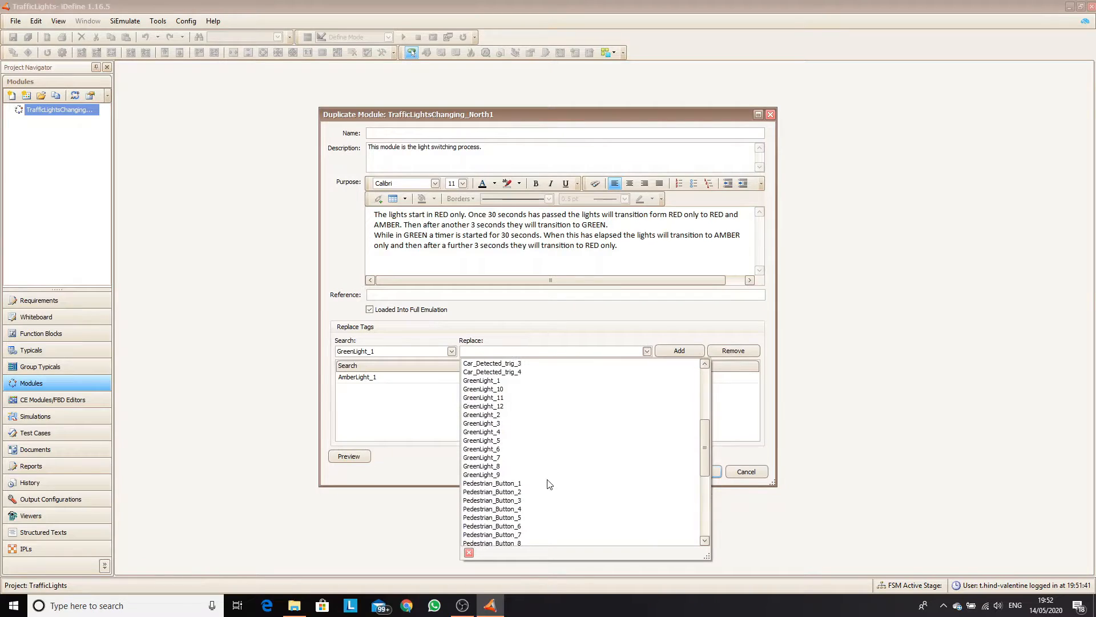
click(487, 451)
Add a tag replacement from RedLight_1 to RedLight_2 for the duplicate module
click(450, 352)
click(361, 411)
click(646, 351)
scroll(548, 437, down, 11)
click(480, 475)
click(684, 351)
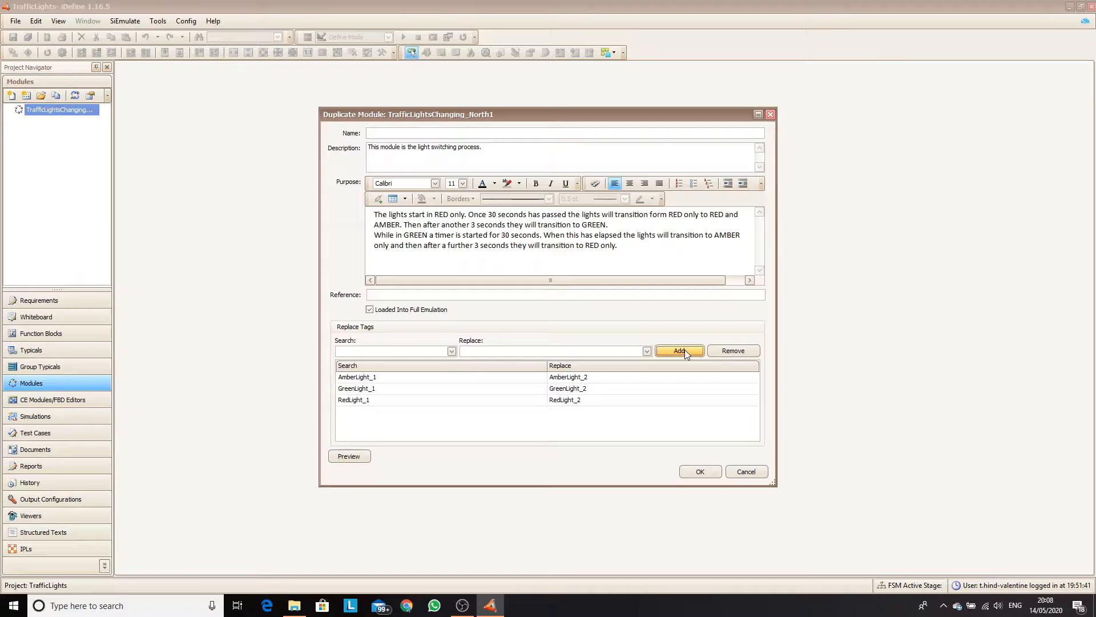
Add a tag replacement from Pedestrian_Button_1 to Pedestrian_Button_2 for the duplicate module
click(452, 350)
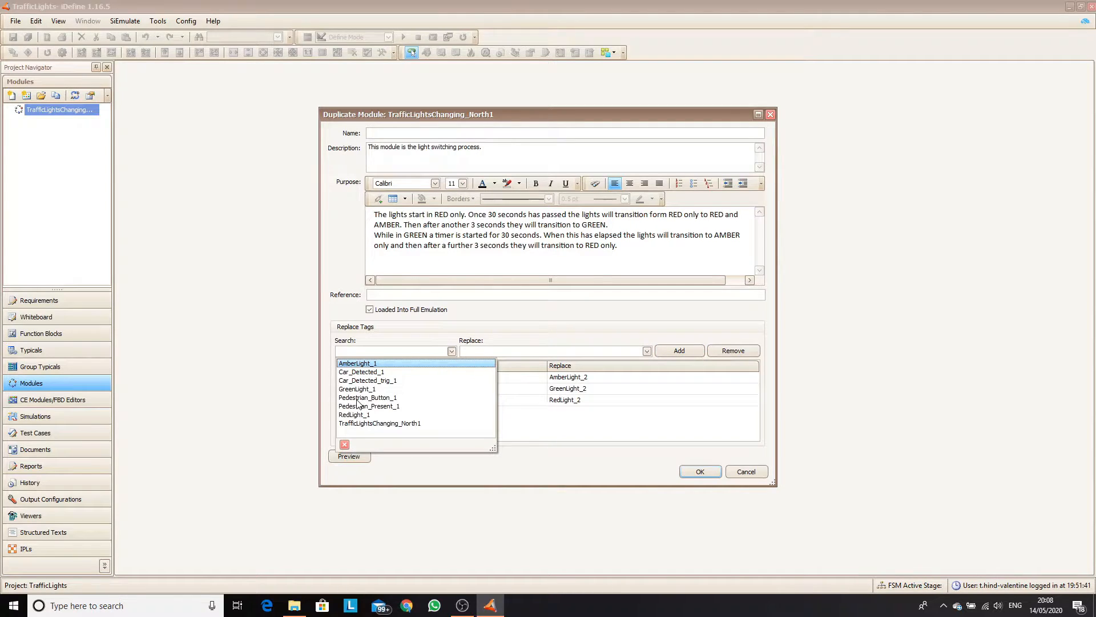
click(357, 399)
click(646, 352)
scroll(506, 461, down, 11)
click(515, 381)
click(647, 351)
key(BackSpace)
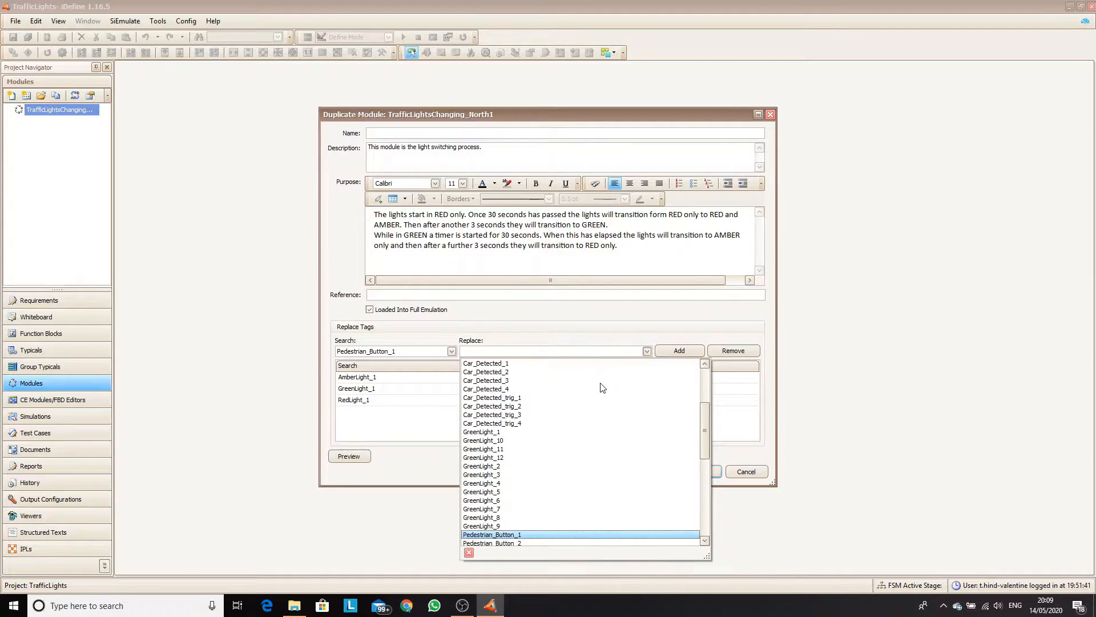
scroll(536, 454, down, 10)
click(517, 452)
click(678, 350)
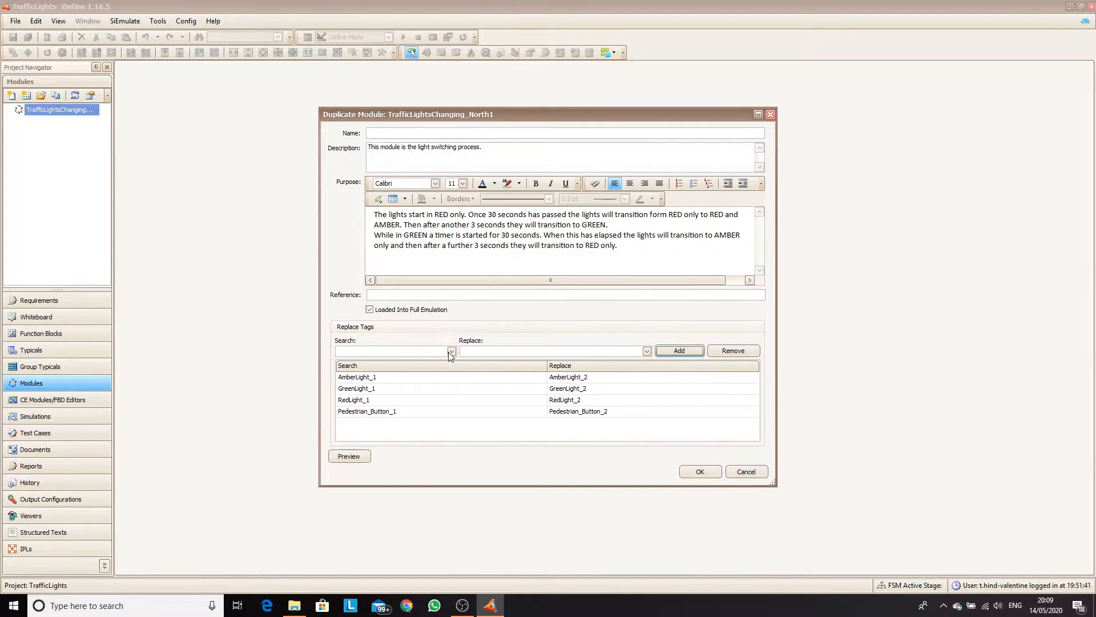
Specify TrafficLightsChanging_North2 as the replacement for the tag TrafficLightsChanging_North1
click(452, 351)
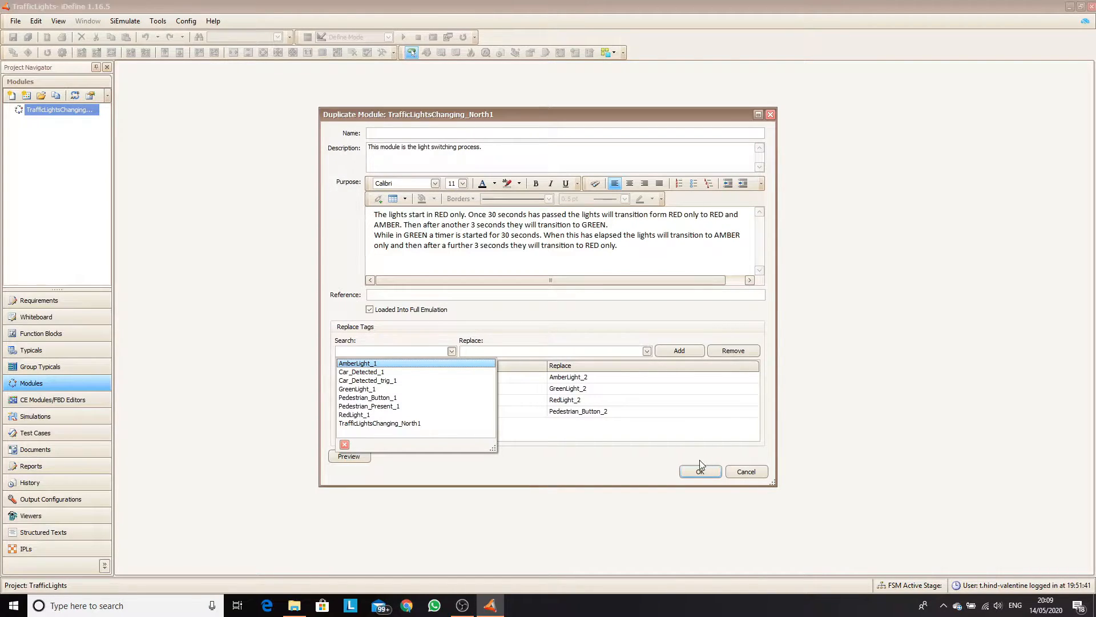
click(375, 425)
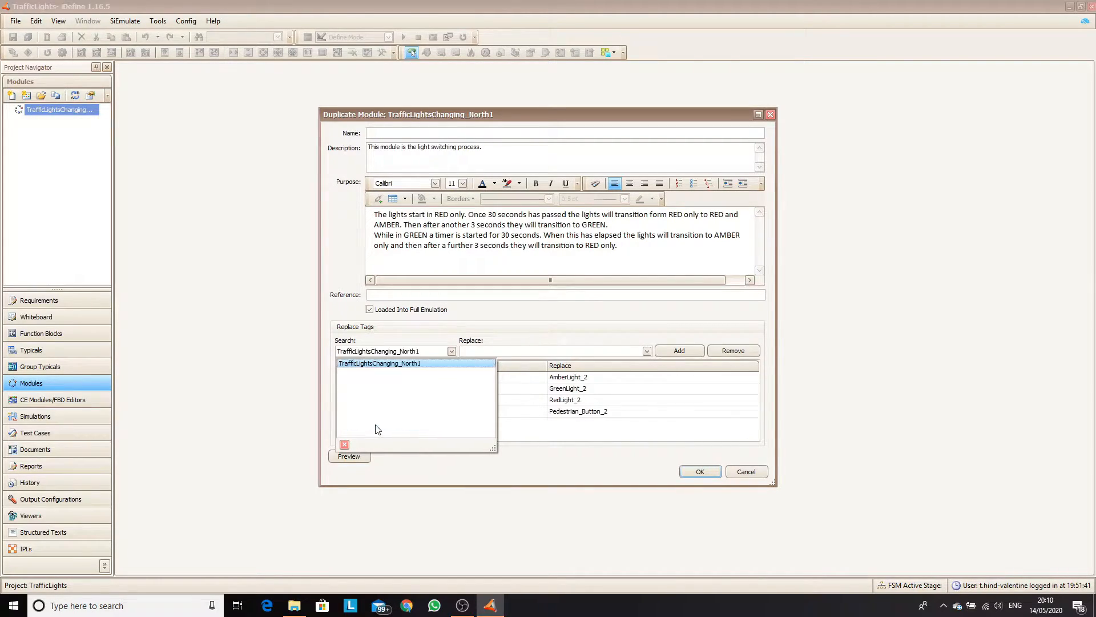
click(647, 350)
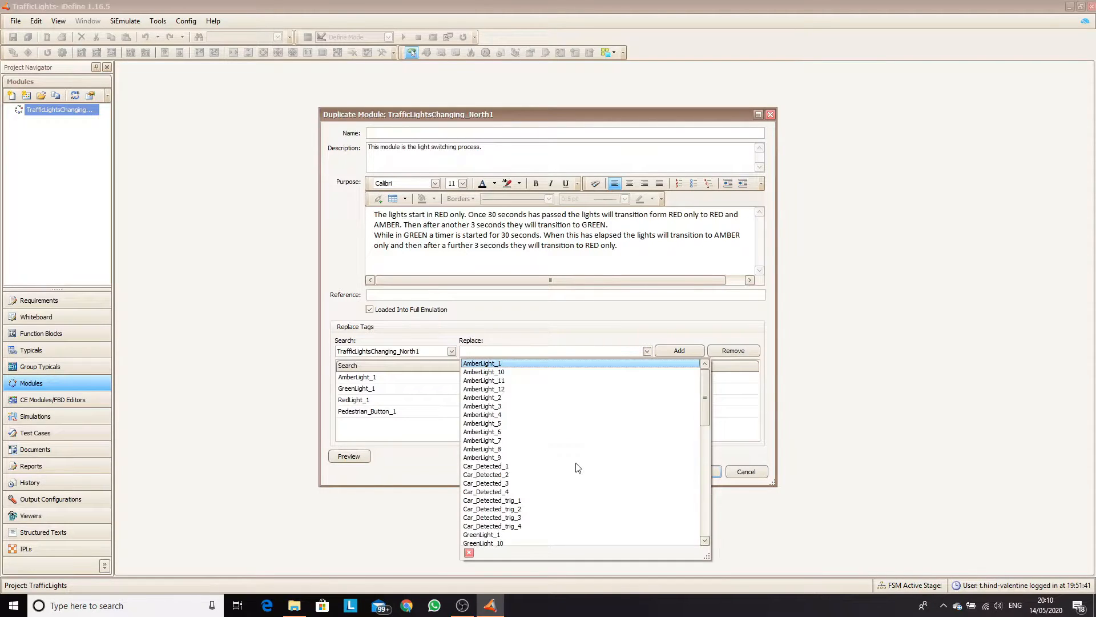
scroll(578, 465, down, 5)
click(544, 350)
text(TrafficLightsChanging_North2)
key(Return)
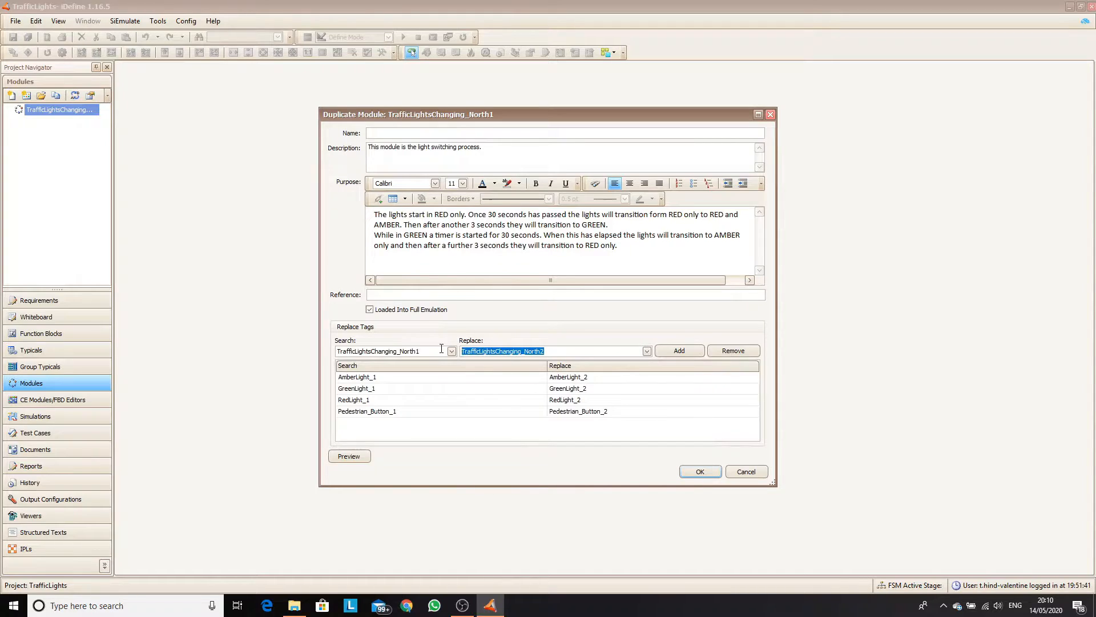
Name the duplicate module TrafficLightsChanging_North2, and create it with the entered module-name replacement added to the list
key(ctrl+v)
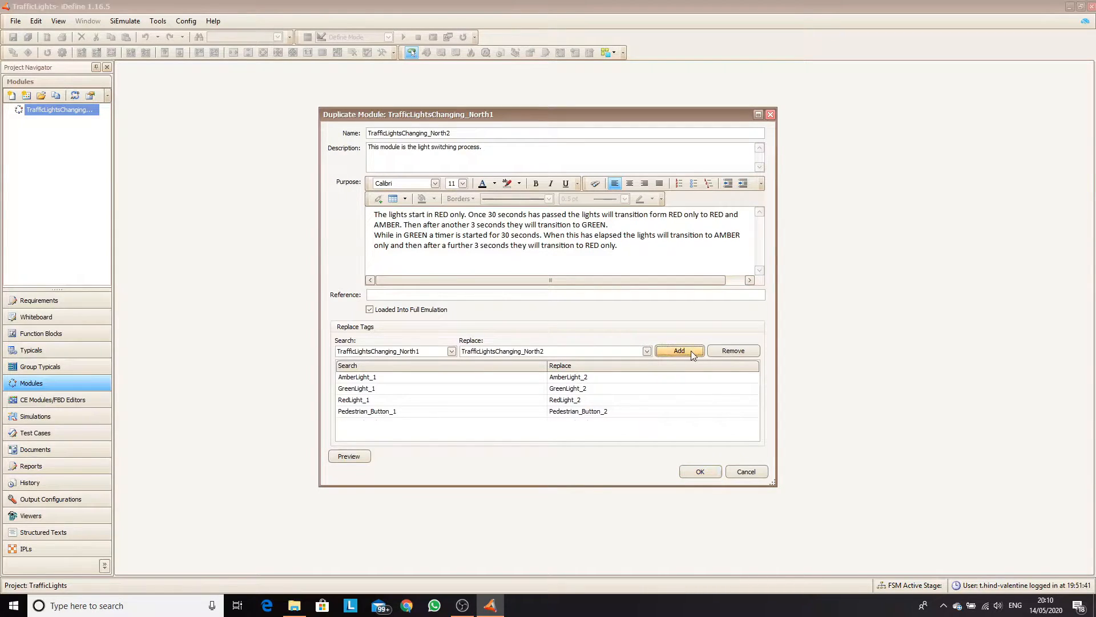
click(679, 350)
click(700, 472)
click(606, 360)
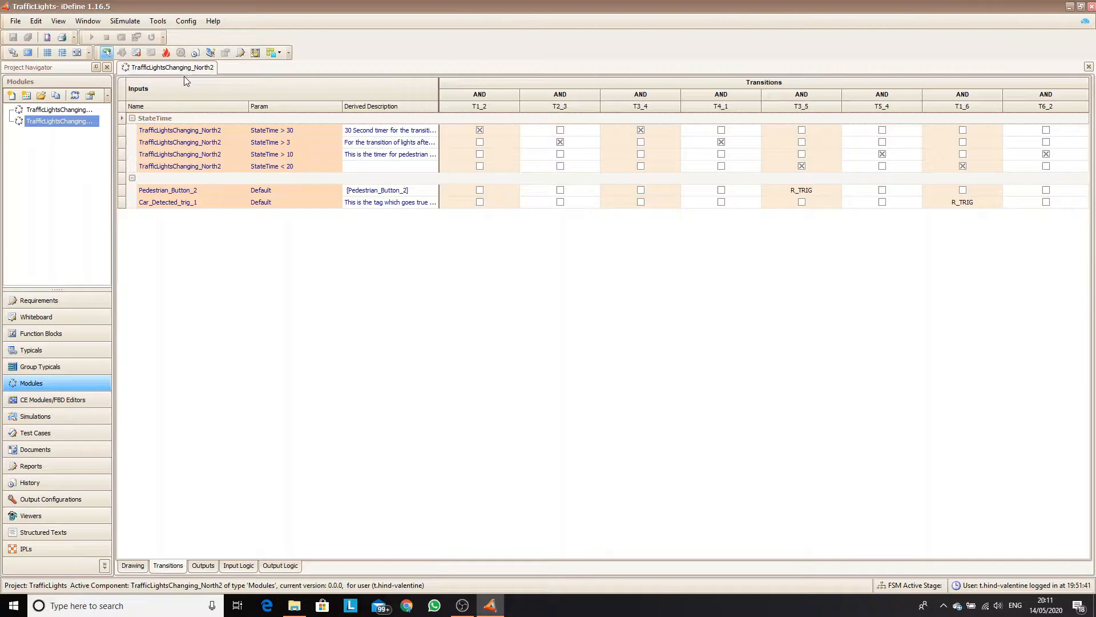
Close the TrafficLightsChanging_North2 module, and start another duplicate of TrafficLightsChanging_North1
right_click(184, 72)
click(209, 96)
right_click(63, 121)
right_click(63, 111)
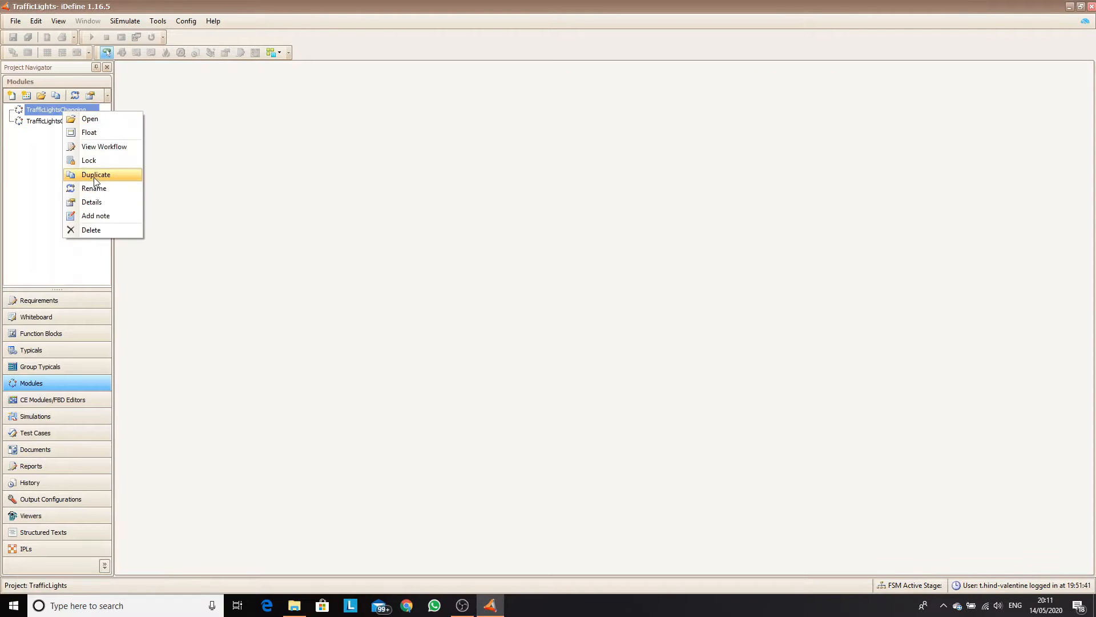
click(95, 176)
Add a tag replacement from AmberLight_1 to AmberLight_3 for the new duplicate module
click(451, 351)
click(377, 363)
click(647, 351)
scroll(523, 374, down, 15)
drag(649, 412, 693, 588)
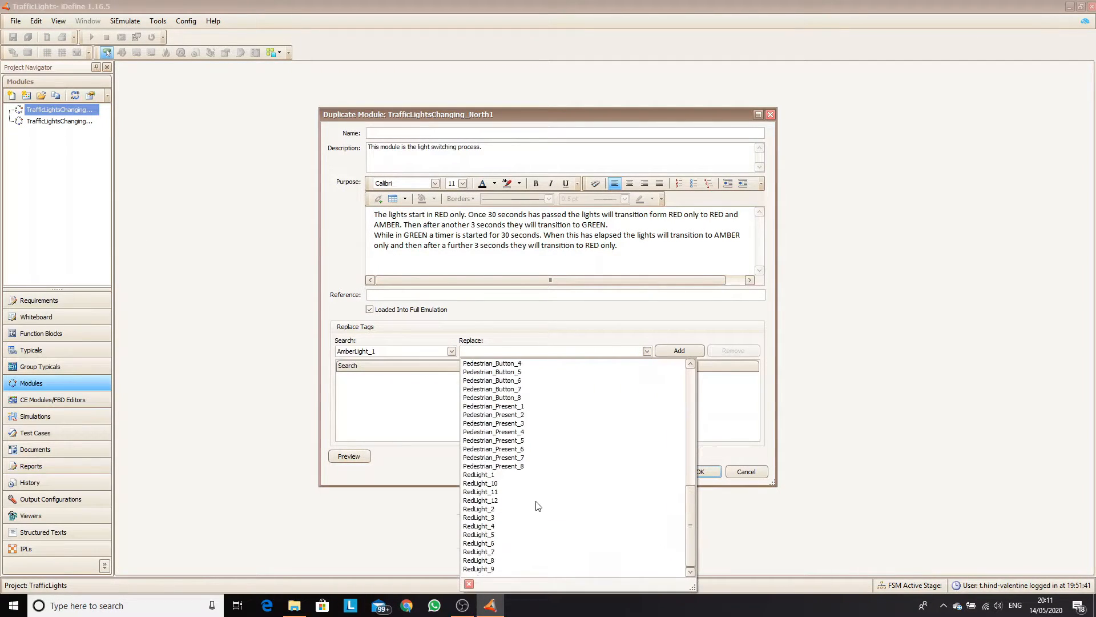
scroll(535, 503, up, 12)
click(494, 406)
click(685, 352)
Add a tag replacement from GreenLight_1 to GreenLight_3 for the new duplicate module
click(451, 351)
drag(455, 388, 549, 508)
click(388, 388)
click(647, 352)
scroll(535, 479, down, 1)
click(482, 560)
click(680, 351)
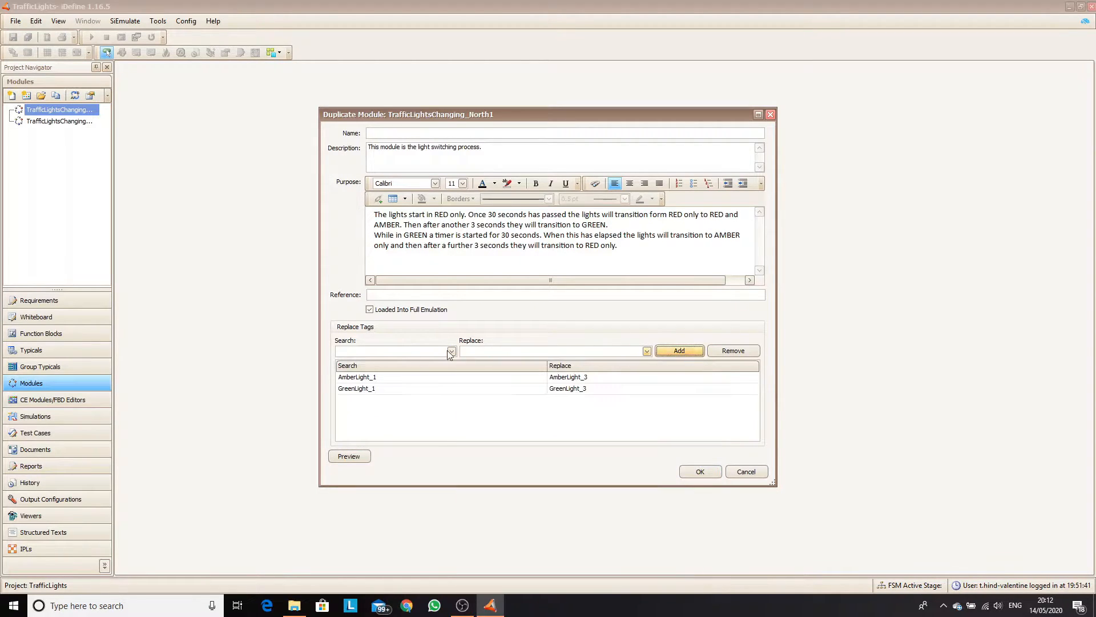
Add a tag replacement from RedLight_1 to RedLight_3 for the new duplicate module
click(452, 351)
click(430, 363)
click(647, 351)
click(490, 379)
click(679, 351)
click(451, 351)
click(376, 400)
click(646, 351)
drag(446, 349, 263, 361)
key(BackSpace)
Enter the replacement of TrafficLightsChanging_North1 by TrafficLightsChanging_North3, and create the duplicate module under the name TrafficLightsChanging_North3
click(451, 351)
click(386, 423)
click(562, 351)
text(TrafficLightsChanging_North3)
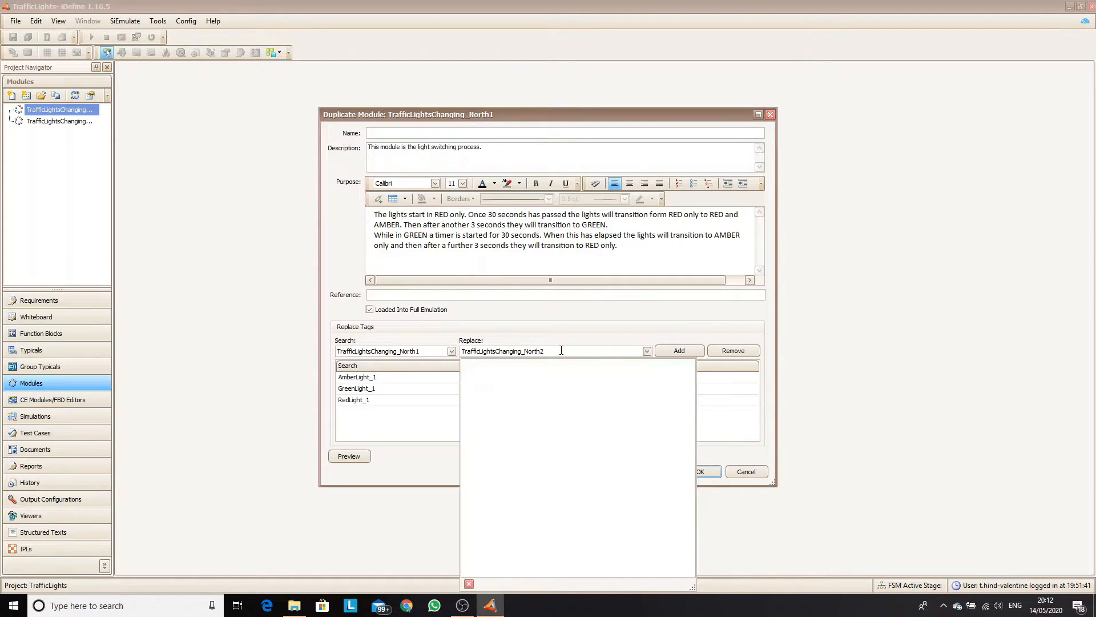
click(520, 132)
text(TrafficLightsChanging_North3)
click(700, 471)
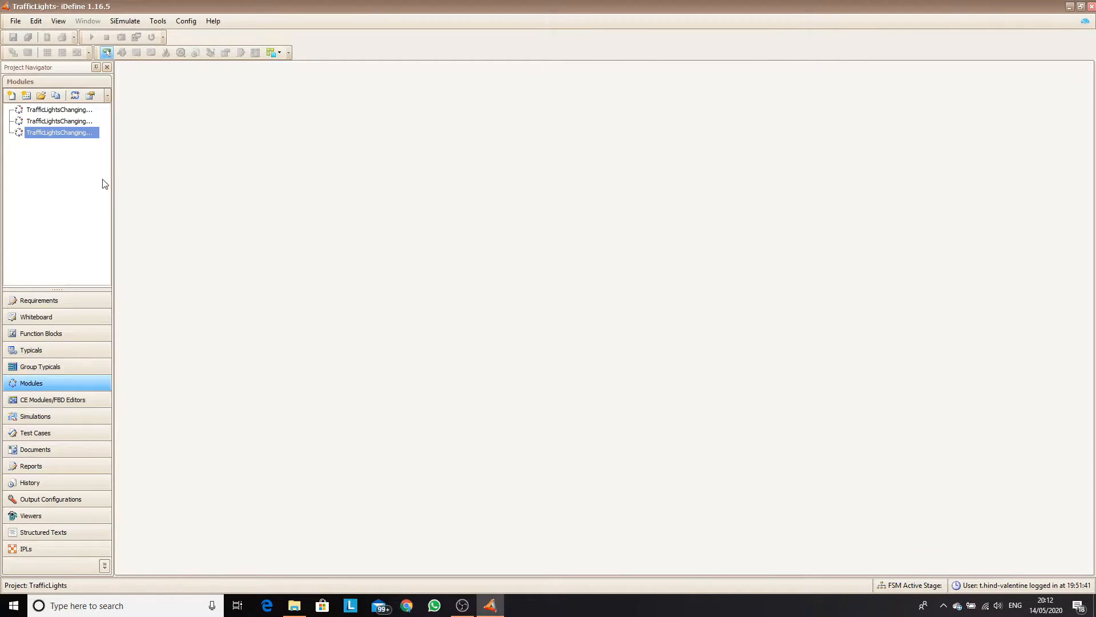
Open the TrafficLights simulation for editing, accepting the proposed component revision
click(53, 417)
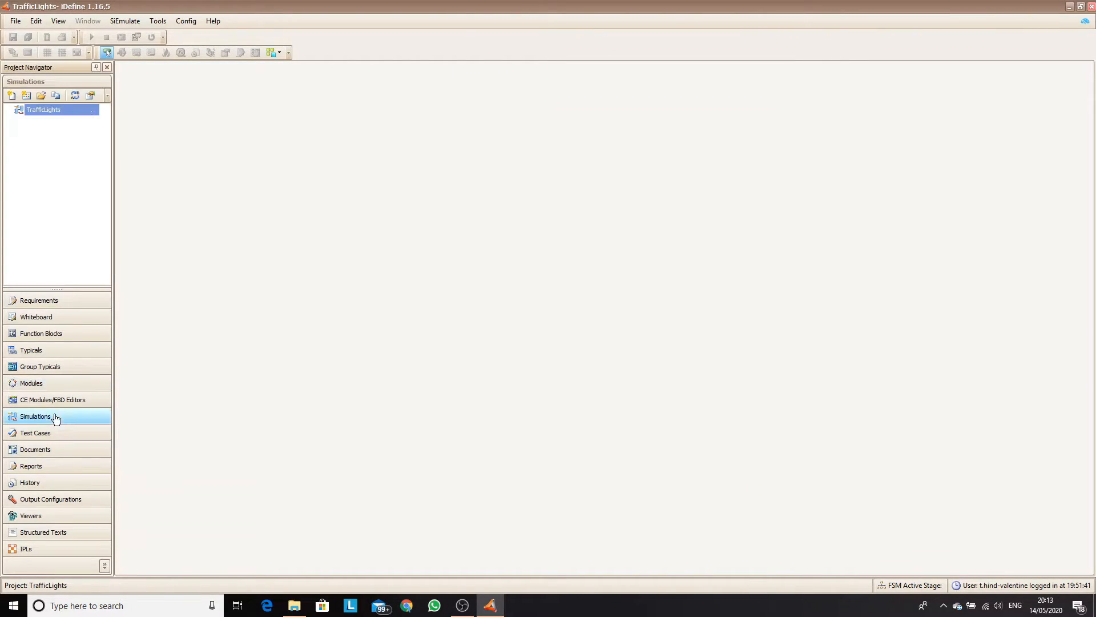
click(60, 112)
double_click(60, 112)
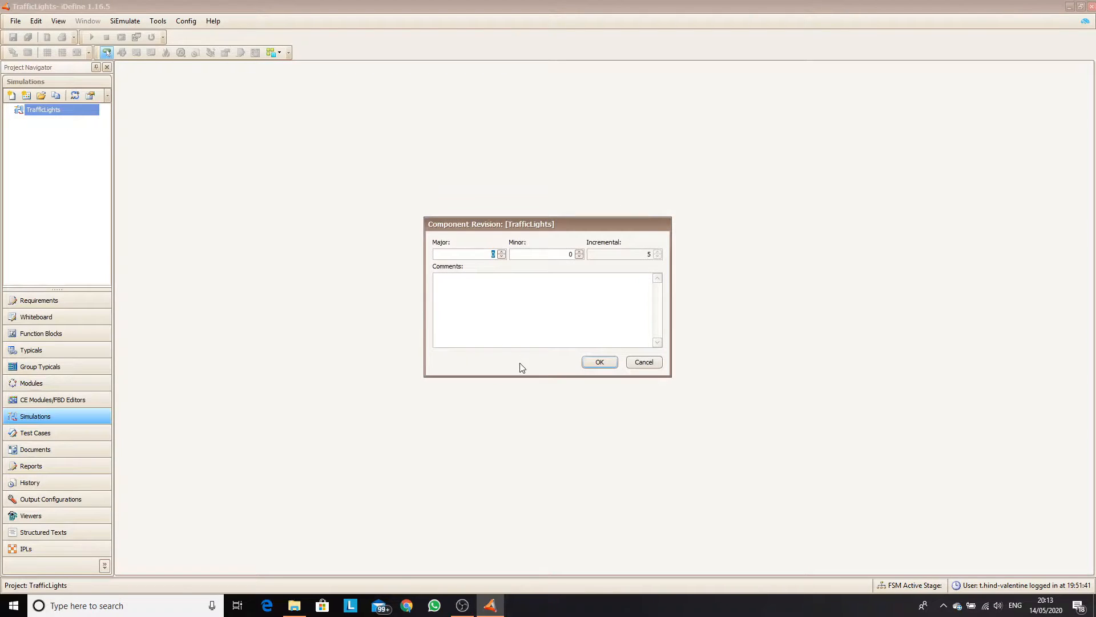
click(585, 364)
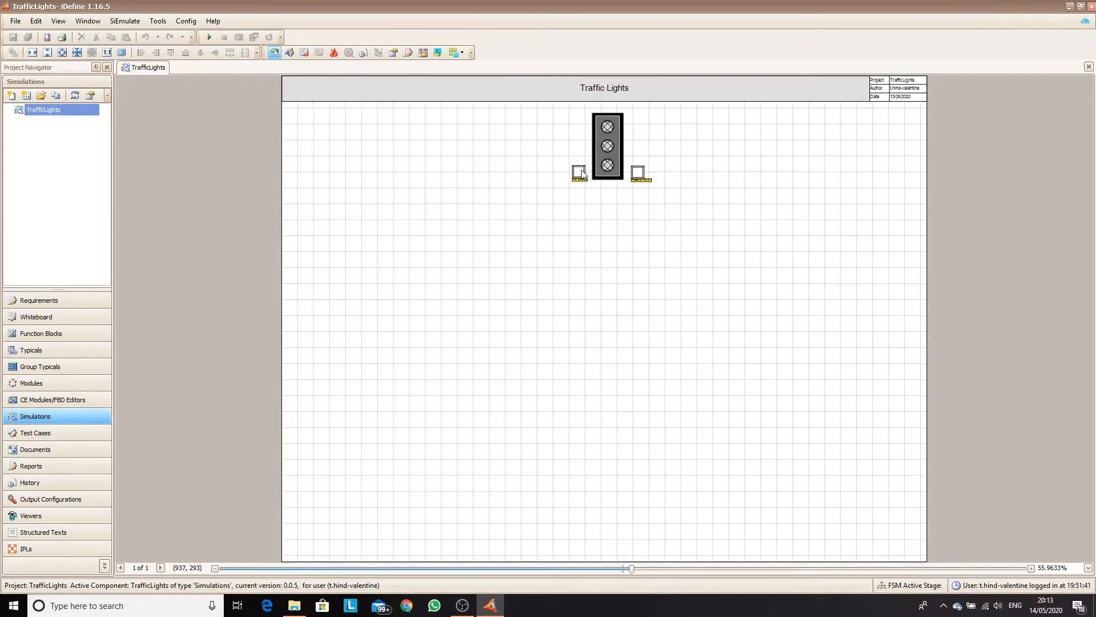
scroll(635, 184, up, 3)
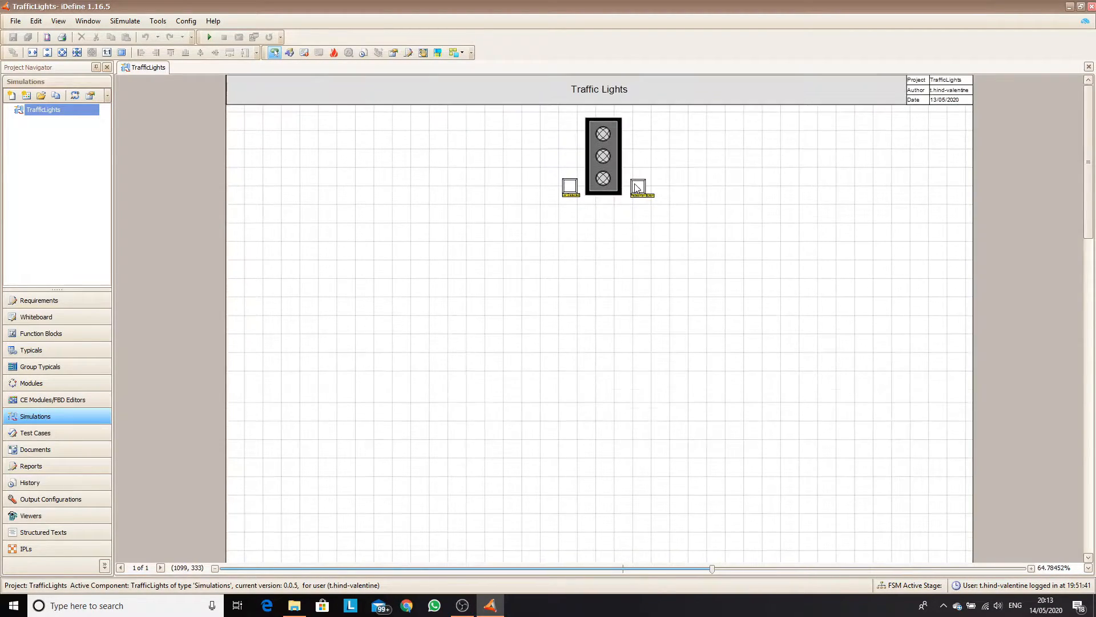
drag(619, 161, 484, 168)
click(394, 53)
click(1060, 223)
click(1089, 66)
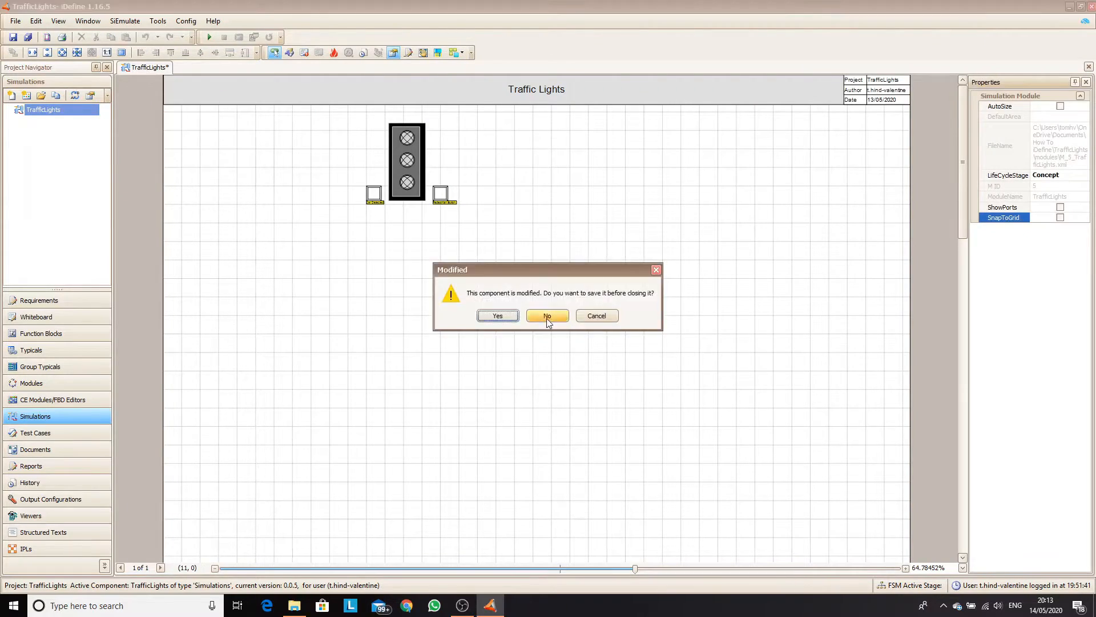
click(548, 316)
Reopen the TrafficLights simulation with SnapToGrid off, and move the whole traffic light set toward the left half of the sheet
double_click(44, 110)
click(1060, 222)
key(ctrl+a)
drag(543, 146, 414, 151)
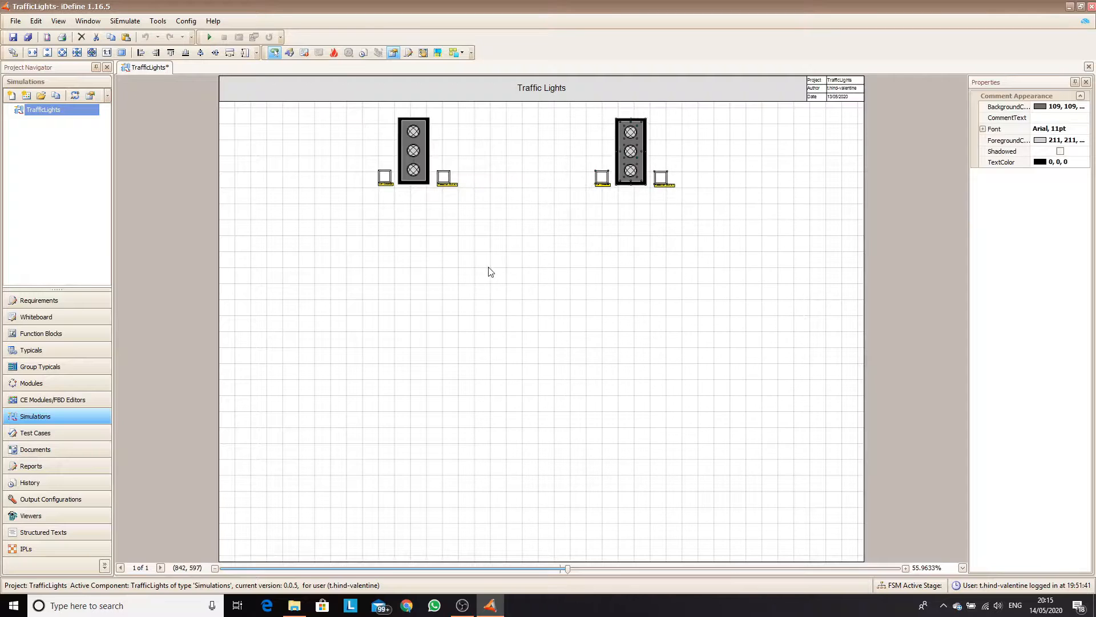
Stretch the grey road rectangle down the sheet, and paste a copy of it for the horizontal road
drag(574, 184, 574, 540)
mouse_move(501, 184)
mouse_down()
mouse_move(504, 542)
mouse_move(503, 188)
mouse_up()
click(594, 423)
key(ctrl+c)
key(ctrl+v)
drag(504, 157, 809, 307)
Paste further copies of the road shapes and place them to build up the horizontal lanes of the crossroads
key(ctrl+c)
key(ctrl+v)
drag(421, 318, 371, 371)
key(ctrl+v)
drag(324, 317, 593, 344)
Adjust the road shapes' foreground colour and fit the pieces so white centre lines divide all four arms of the crossroads
click(1084, 141)
click(1031, 153)
drag(728, 317, 608, 307)
click(1035, 164)
drag(538, 339, 537, 405)
click(722, 476)
click(1084, 140)
click(711, 485)
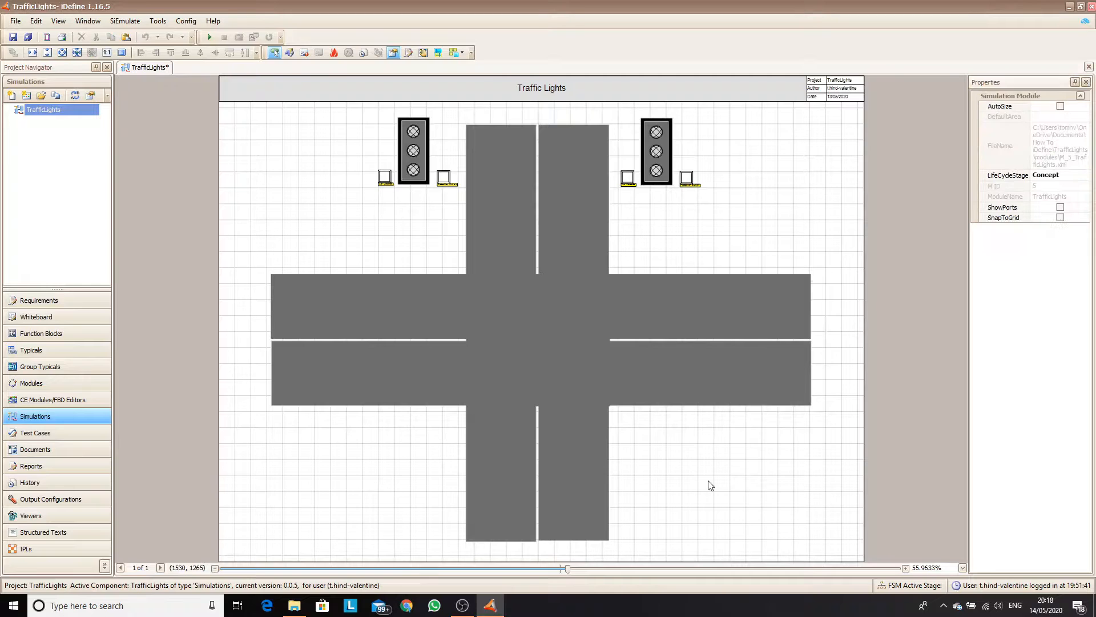
Assign the existing tag Pedestrian_Button_2 to the push button beside the second traffic light
double_click(686, 178)
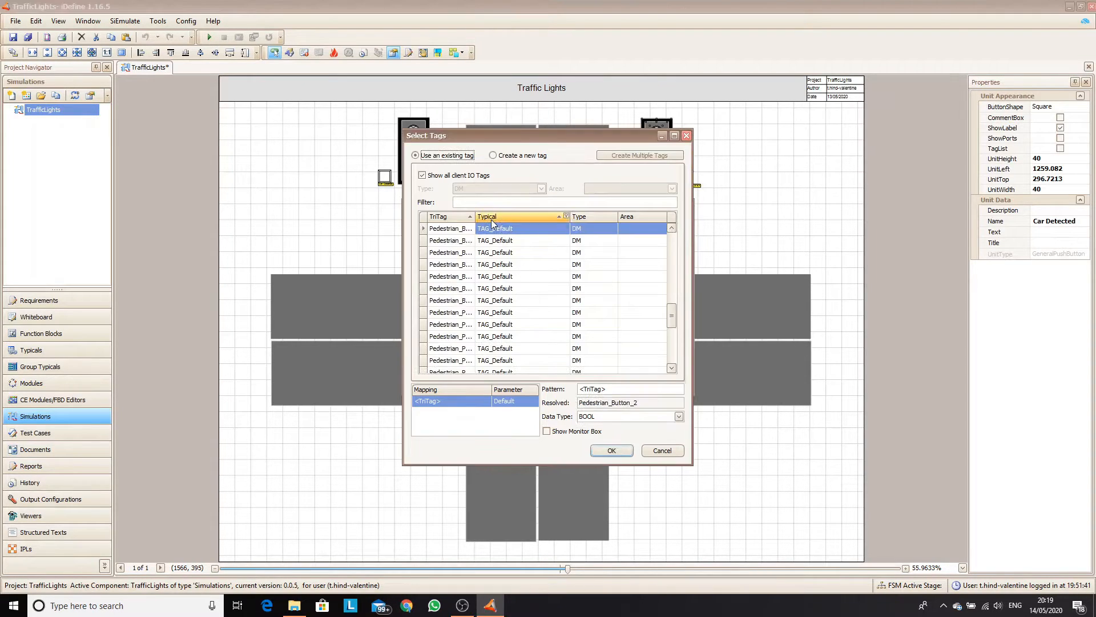
click(611, 450)
Paste a third traffic light at the lower right corner of the junction, and delete its unneeded push buttons
click(628, 382)
key(ctrl+v)
drag(645, 388, 609, 391)
click(574, 413)
key(Delete)
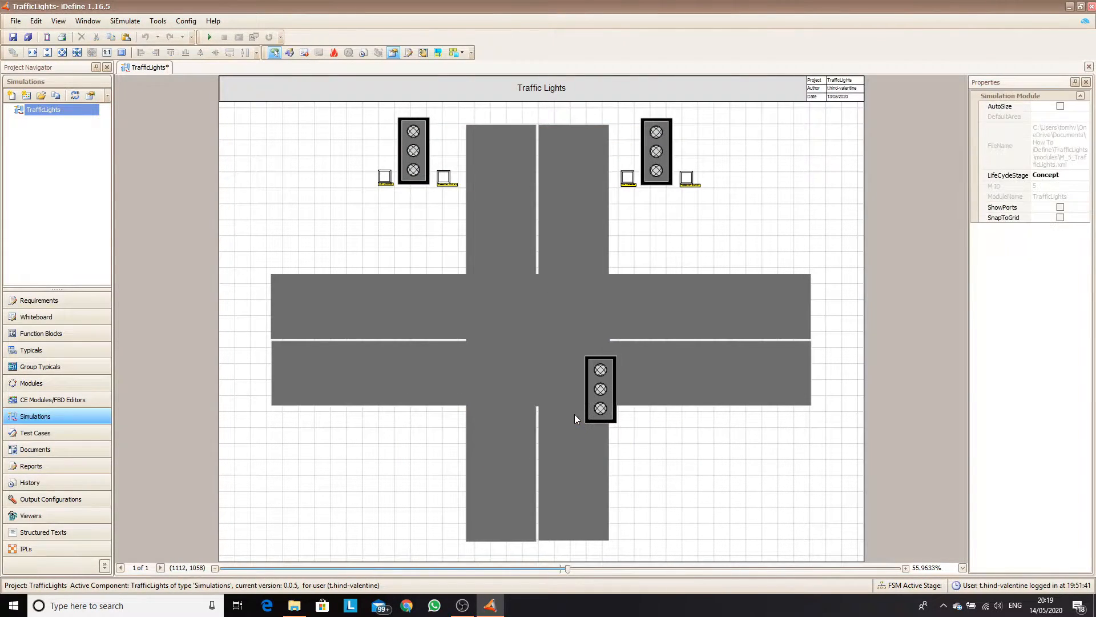
Reposition the push buttons around the two upper traffic lights
scroll(628, 171, up, 3)
drag(784, 264, 748, 233)
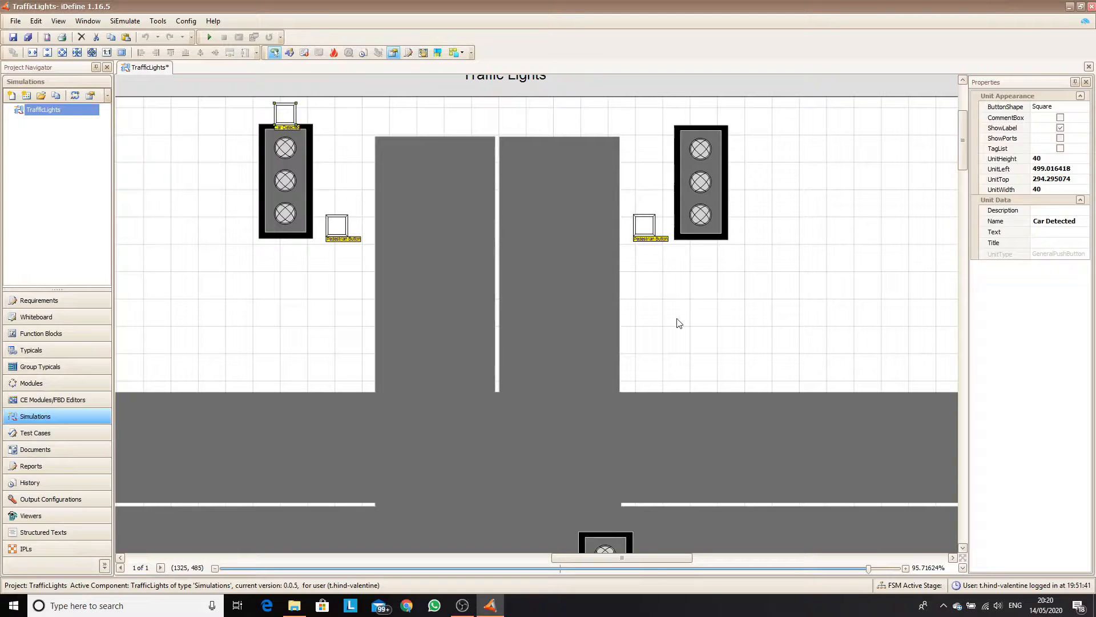
click(678, 321)
Add a rectangle comment from the process unit templates to the upper road, with a white background and transparent foreground
click(290, 51)
click(178, 329)
scroll(222, 260, down, 3)
drag(223, 257, 222, 284)
click(555, 265)
drag(618, 139, 506, 309)
click(1083, 141)
click(1083, 107)
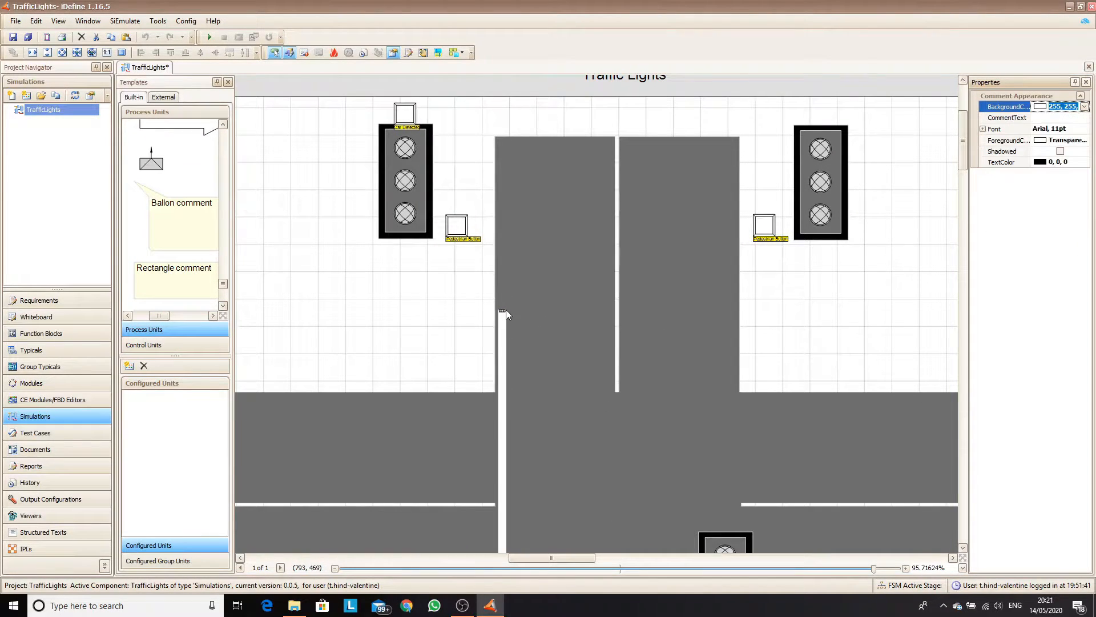
Move the white rectangle into the middle of the upper road's left lane and shorten it to a single lane dash
drag(504, 484, 556, 324)
scroll(564, 323, up, 1)
scroll(564, 323, down, 3)
drag(554, 521, 554, 133)
scroll(554, 162, up, 2)
scroll(554, 161, up, 10)
click(1062, 107)
click(840, 256)
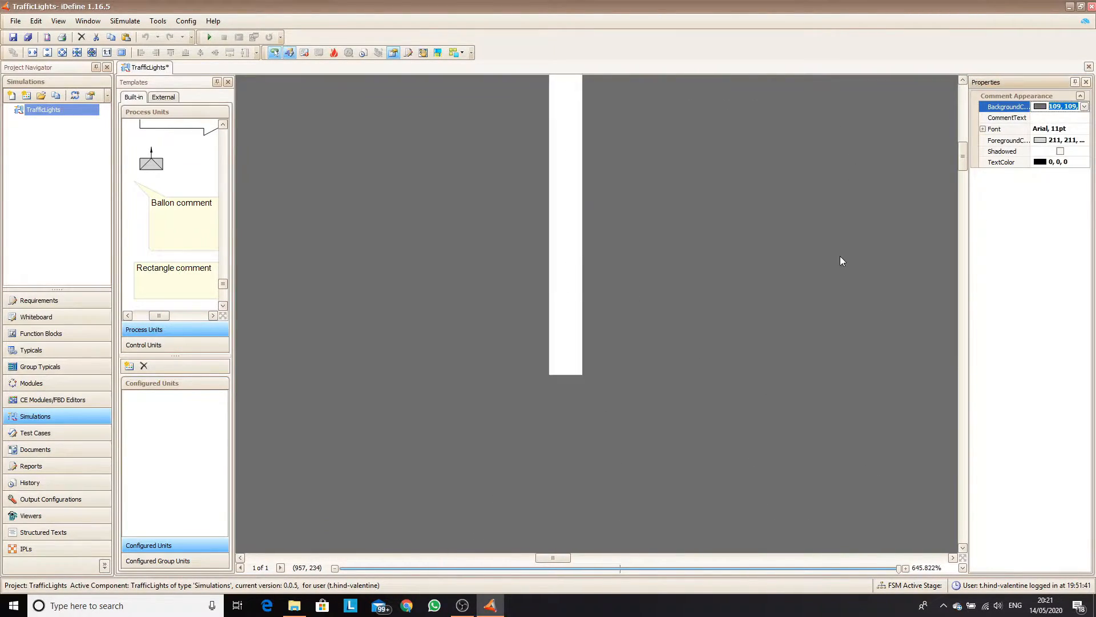
scroll(836, 256, down, 10)
drag(640, 279, 640, 196)
scroll(646, 194, up, 10)
scroll(645, 194, down, 10)
Duplicate the white dash below the first one in the upper road's left lane, and delete the misplaced piece
click(564, 144)
key(ctrl+c)
key(ctrl+v)
drag(565, 150, 563, 194)
drag(551, 128, 575, 220)
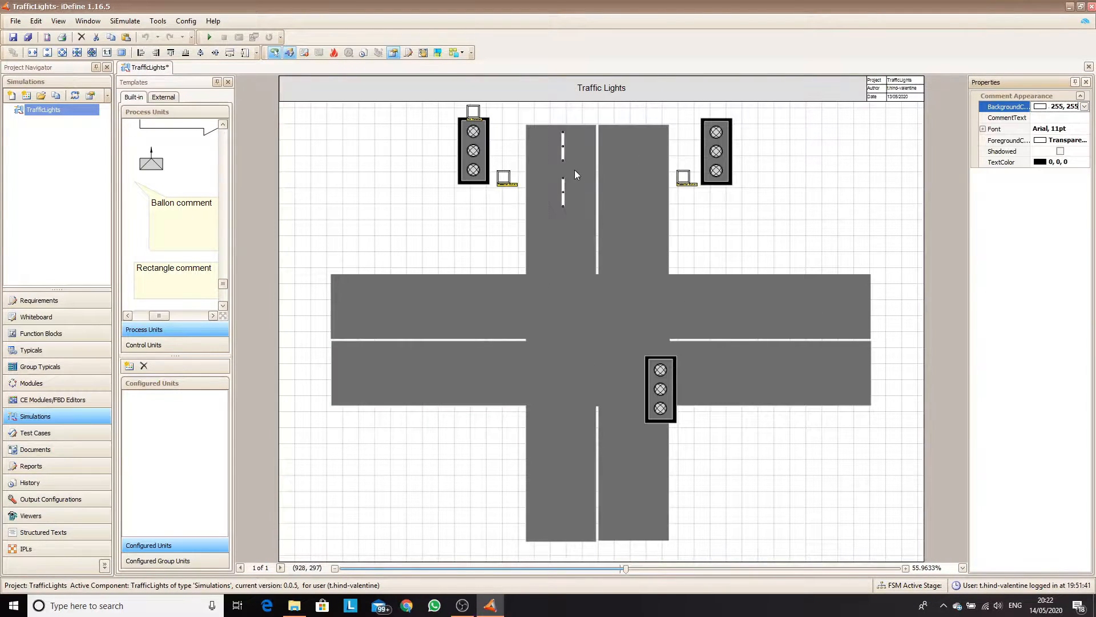
drag(563, 153, 592, 273)
key(Delete)
Paste another dash to continue the lane marking, and set the dashes to a white background with transparent foreground
click(560, 201)
key(ctrl+c)
key(ctrl+v)
click(1084, 107)
drag(599, 127, 622, 514)
click(1084, 140)
Copy the three dashes of the upper road's left lane into its right lane
scroll(545, 127, up, 10)
key(ctrl+c)
key(ctrl+v)
drag(595, 350, 788, 345)
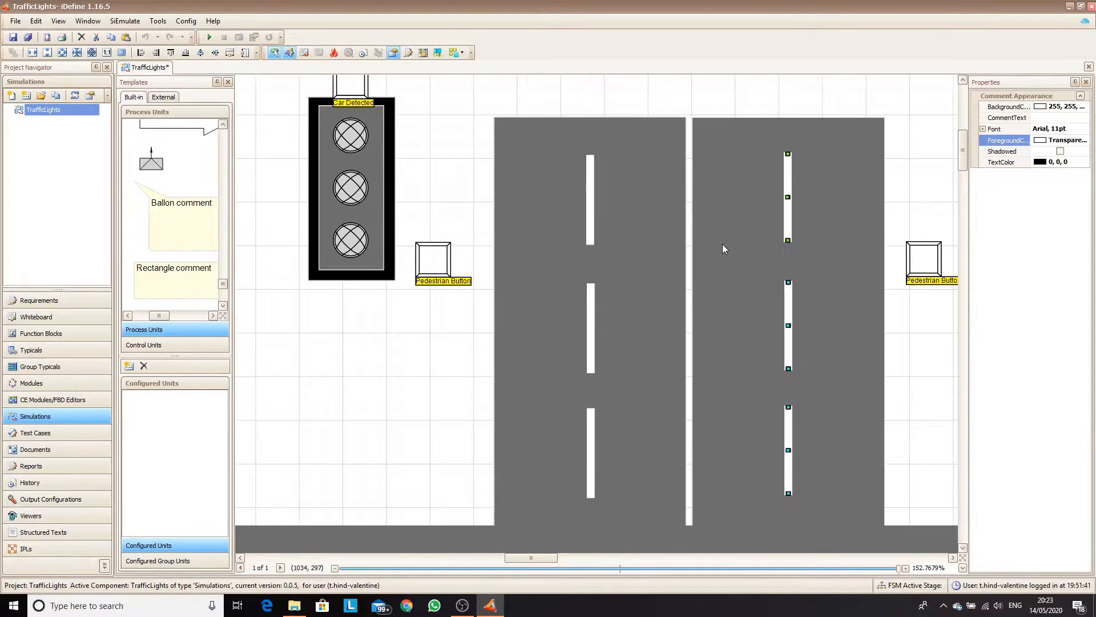
Copy both dashed lines of the upper road onto the lower road
scroll(644, 166, down, 7)
drag(597, 146, 739, 342)
key(ctrl+c)
key(ctrl+v)
drag(621, 195, 617, 371)
Lay out a row of four horizontal white dashes along the upper lane of the left road arm
drag(347, 186, 389, 229)
drag(388, 230, 477, 205)
key(Delete)
click(341, 204)
key(ctrl+v)
drag(480, 207, 541, 204)
key(ctrl+v)
Copy the horizontal dashes into the lower lane of the left arm and both lanes of the right arm
drag(411, 207, 411, 294)
click(518, 377)
key(ctrl+v)
drag(853, 203, 858, 203)
scroll(859, 203, down, 4)
click(714, 443)
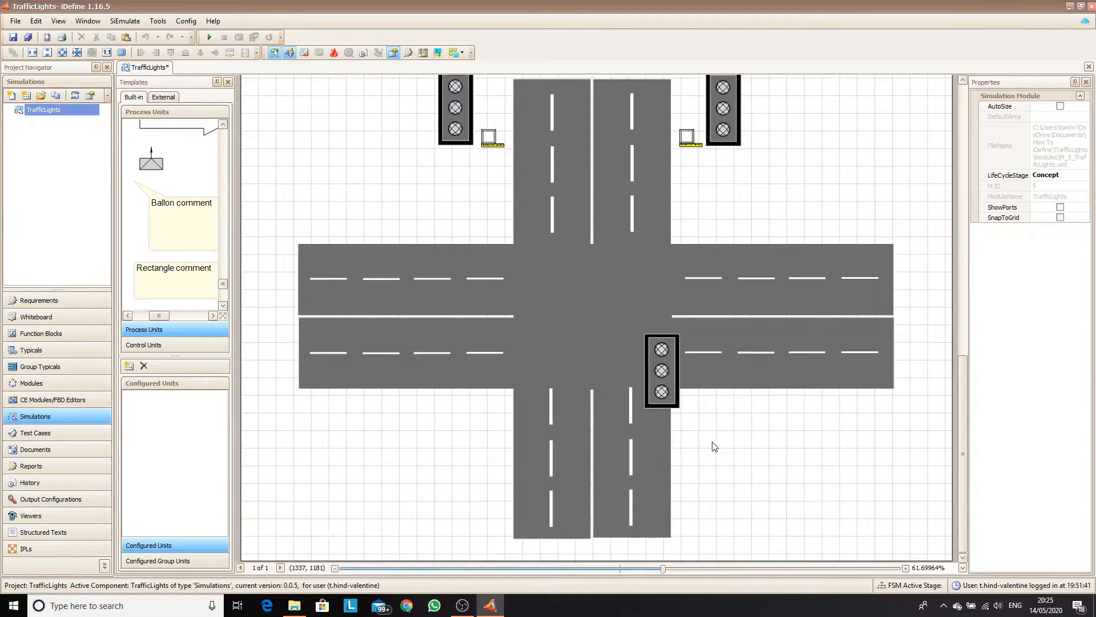
Narrow the black housing of the upper right traffic light slightly, and save the simulation
click(688, 137)
scroll(790, 143, up, 1)
click(740, 144)
scroll(733, 142, up, 3)
drag(753, 152, 748, 152)
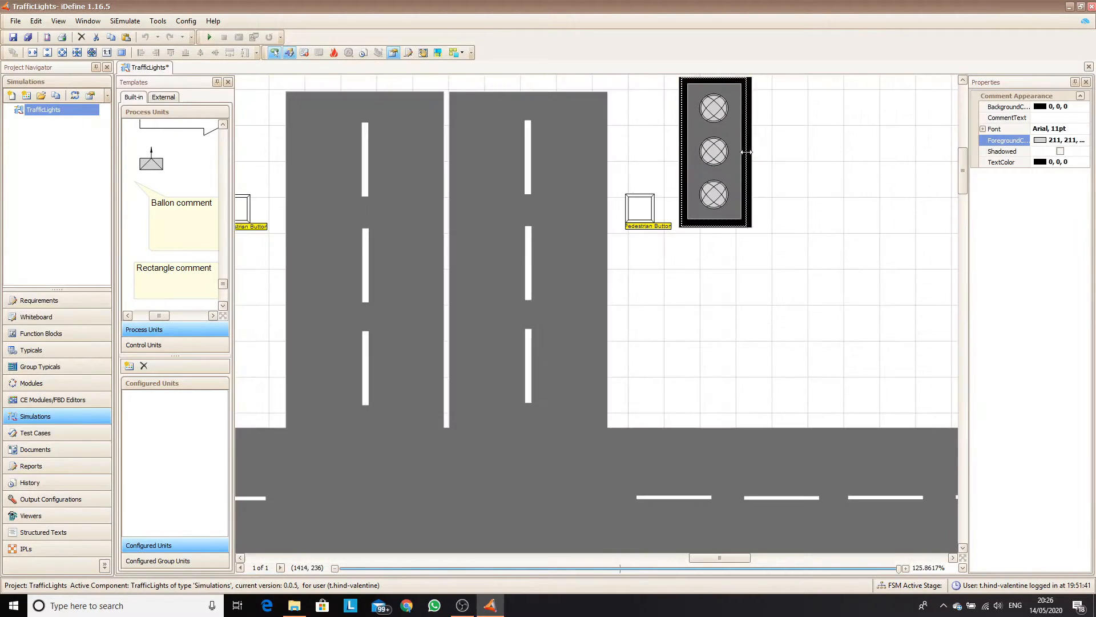
click(791, 188)
scroll(707, 229, down, 7)
scroll(684, 242, up, 1)
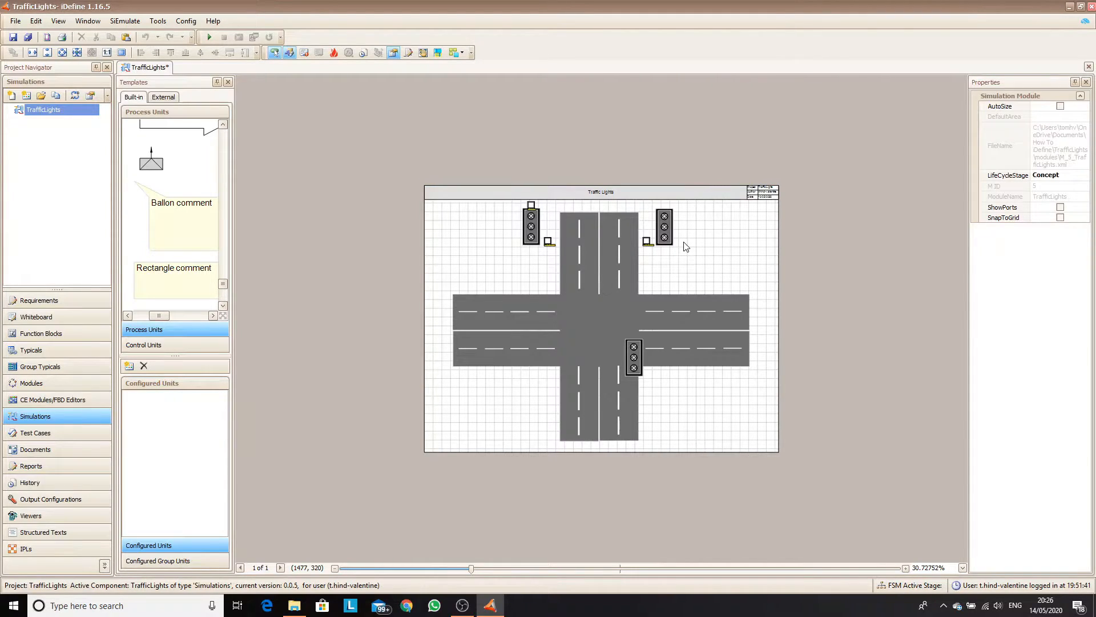
key(ctrl+s)
Configure the VWR_TrafficLights viewer to also include the modules TrafficLightsChanging_North2 and TrafficLightsChanging_North3
click(30, 515)
right_click(60, 121)
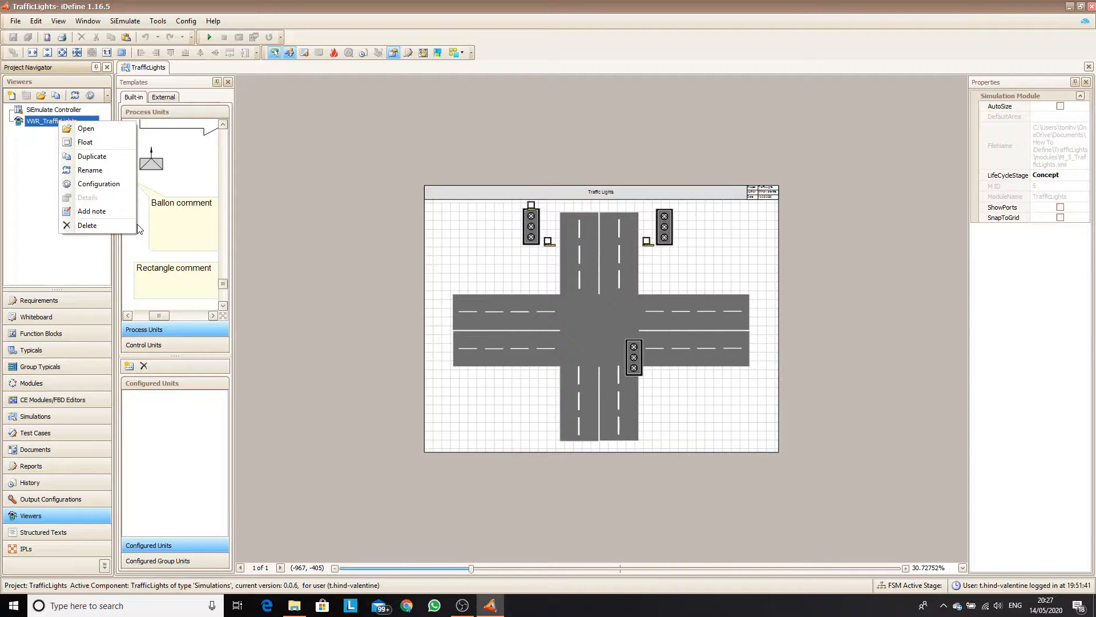
click(98, 183)
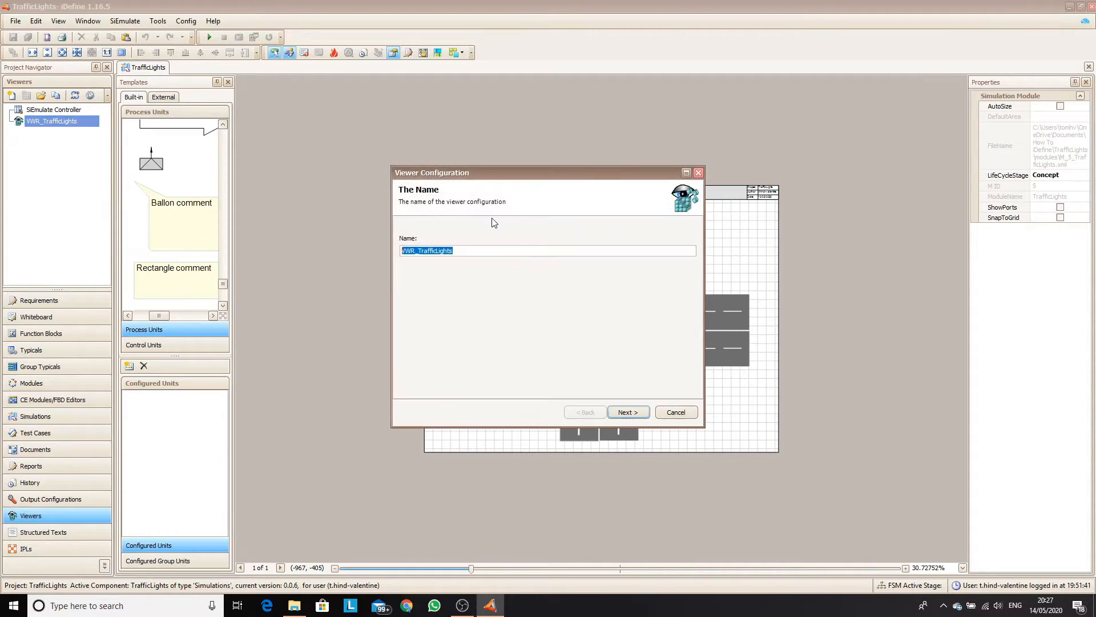
click(623, 409)
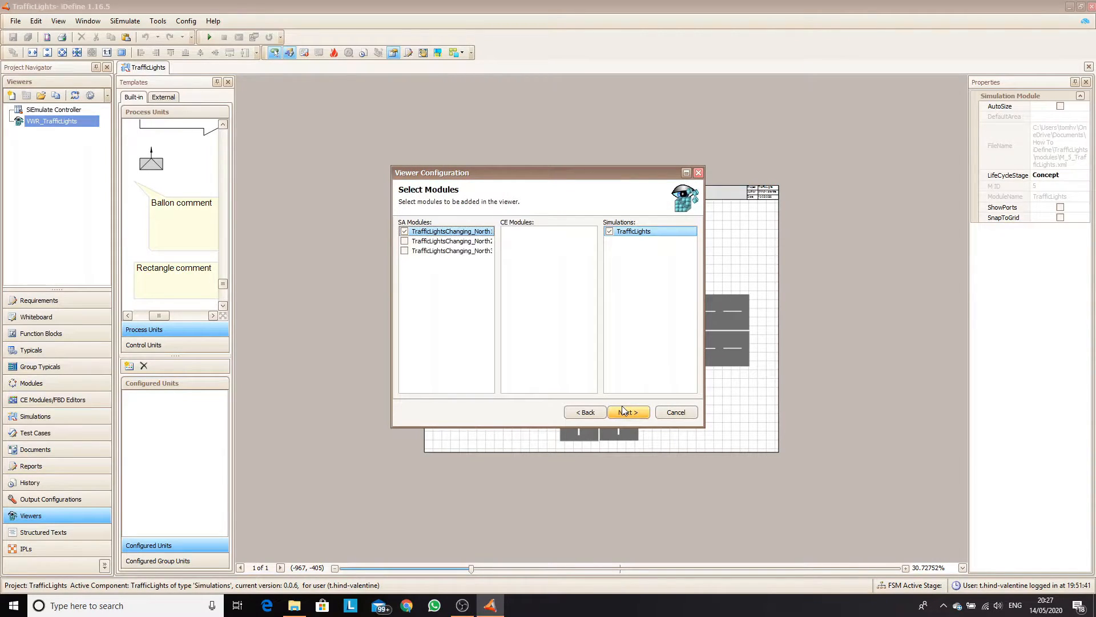
click(404, 241)
click(404, 250)
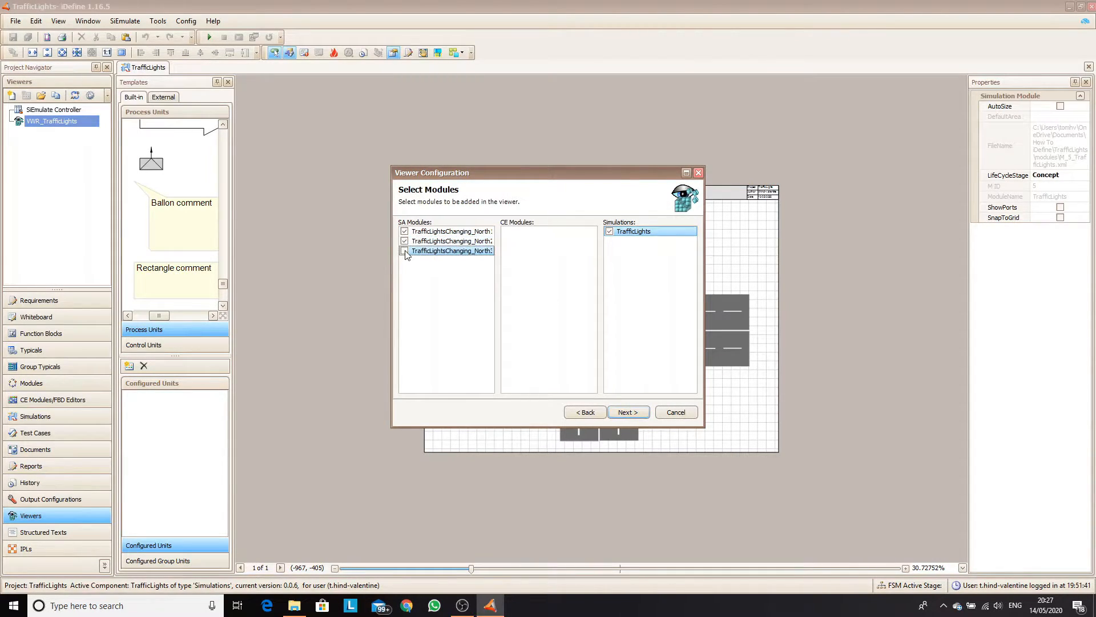
click(635, 410)
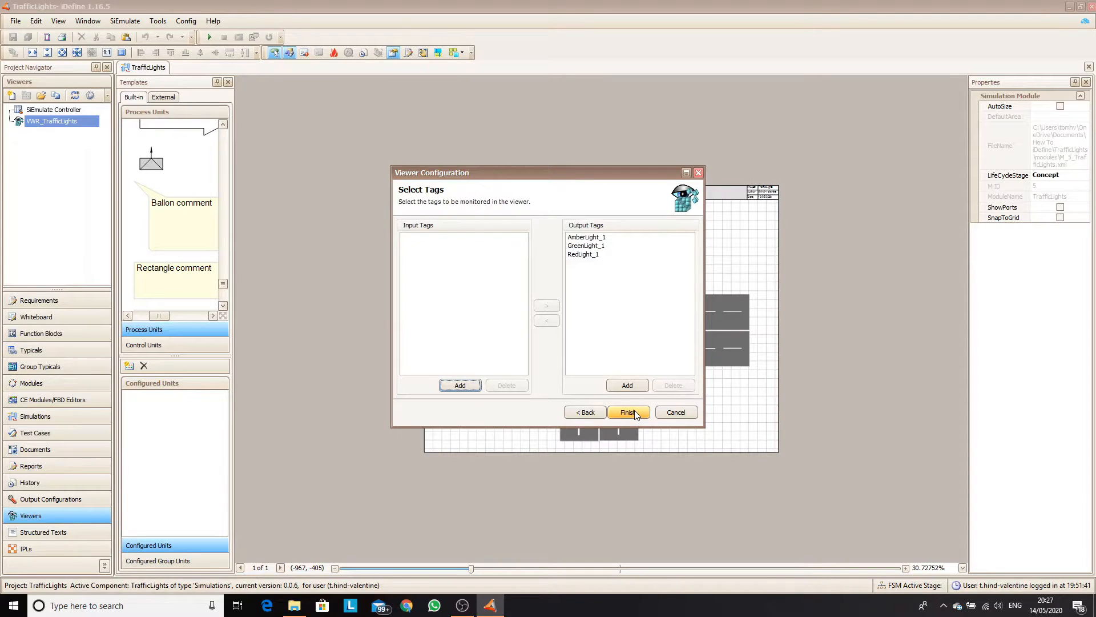
Add TrafficLightsChanging_North1's output tags from AmberLight_1Default through RedLight_1Default to the viewer's monitored output tags
click(628, 386)
click(464, 278)
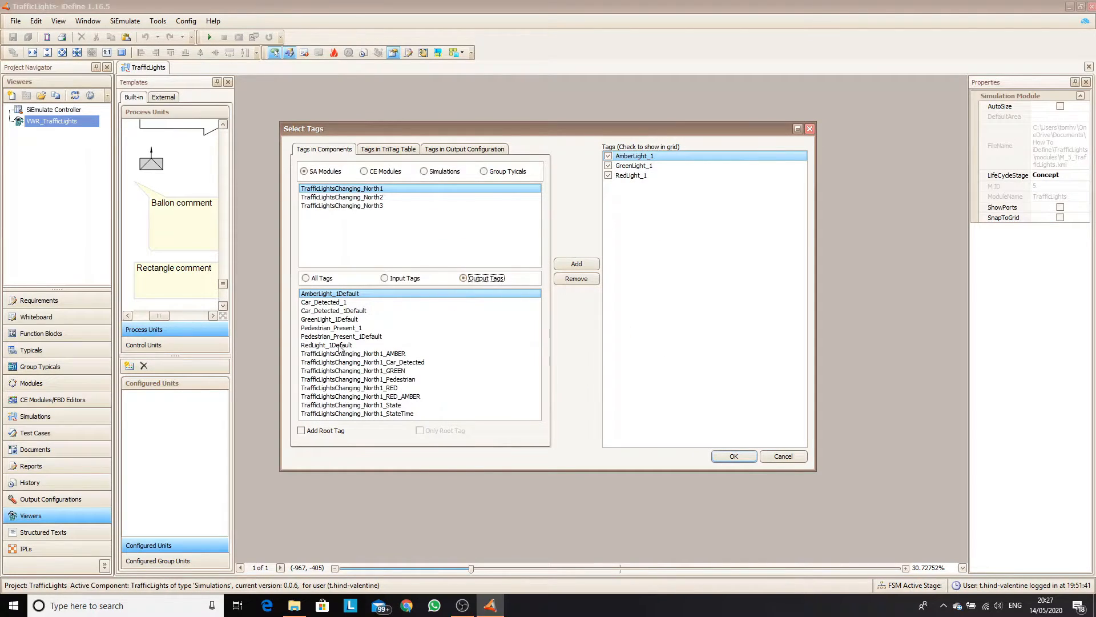
shift+click(457, 353)
click(577, 264)
Remove AmberLight_1 and all the tags ending in Default from the monitored output tags
ctrl+click(652, 234)
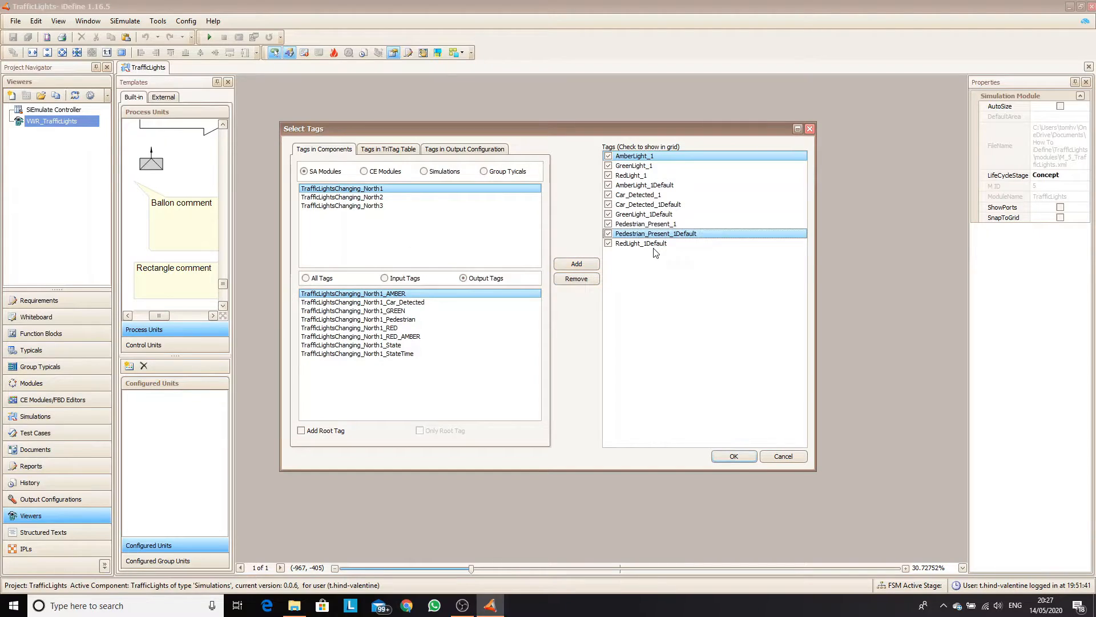
ctrl+click(651, 243)
ctrl+click(656, 215)
ctrl+click(659, 205)
ctrl+click(661, 185)
click(576, 278)
Add the output tags AmberLight_2, GreenLight_2 and RedLight_2 from TrafficLightsChanging_North2
click(364, 197)
shift+click(335, 353)
ctrl+click(335, 353)
ctrl+click(338, 336)
ctrl+click(337, 328)
ctrl+click(336, 310)
click(576, 263)
Add the output tags AmberLight_3, GreenLight_3 and RedLight_3 from TrafficLightsChanging_North3, and accept the output tag selection
click(388, 206)
ctrl+click(331, 319)
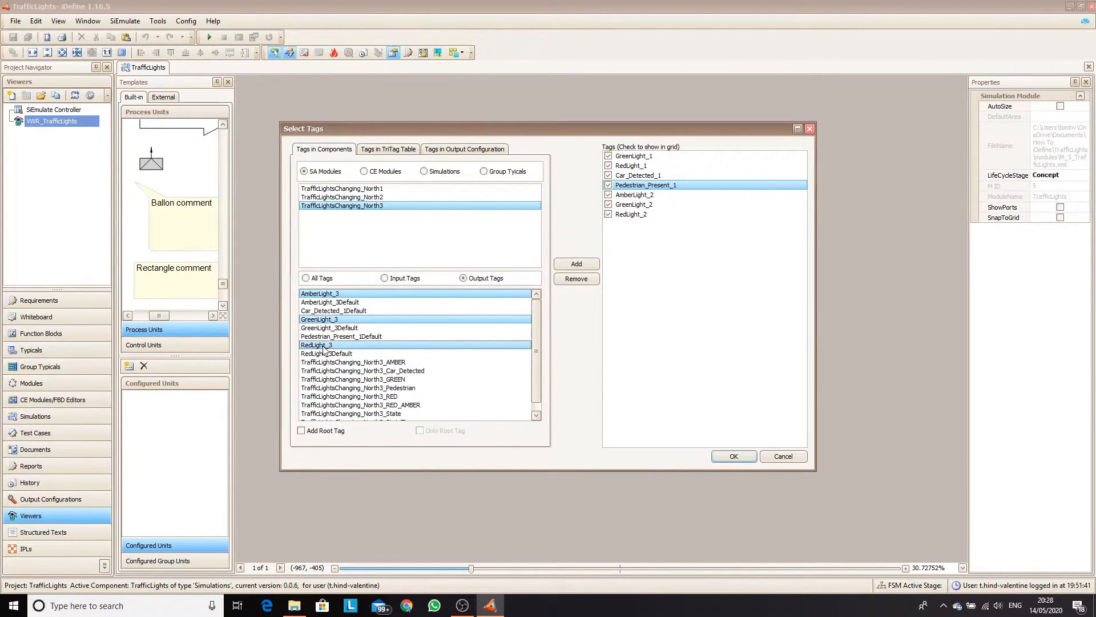
ctrl+click(329, 345)
click(577, 264)
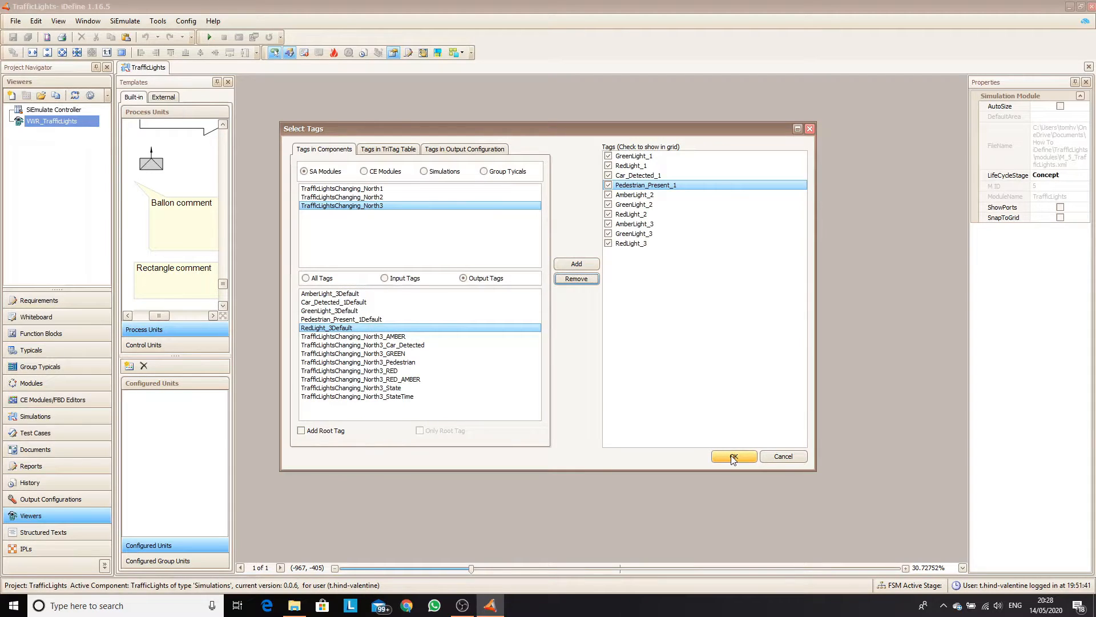
click(734, 457)
Add Car_Detected_trig_1 and Pedestrian_Button_1 from TrafficLightsChanging_North1 to the viewer's monitored input tags
click(459, 386)
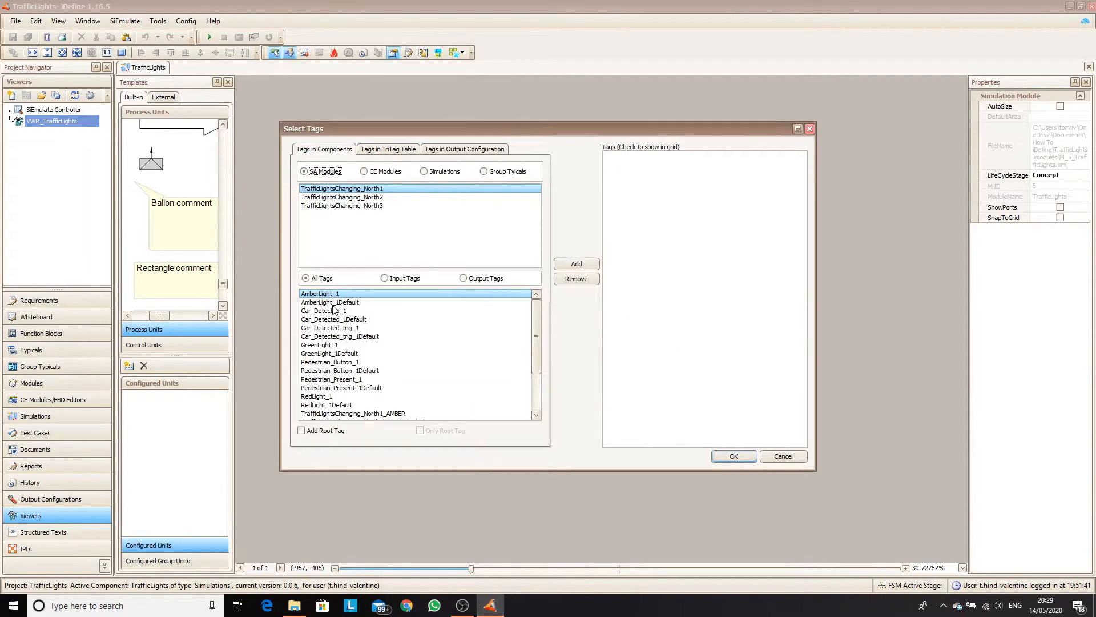
click(337, 310)
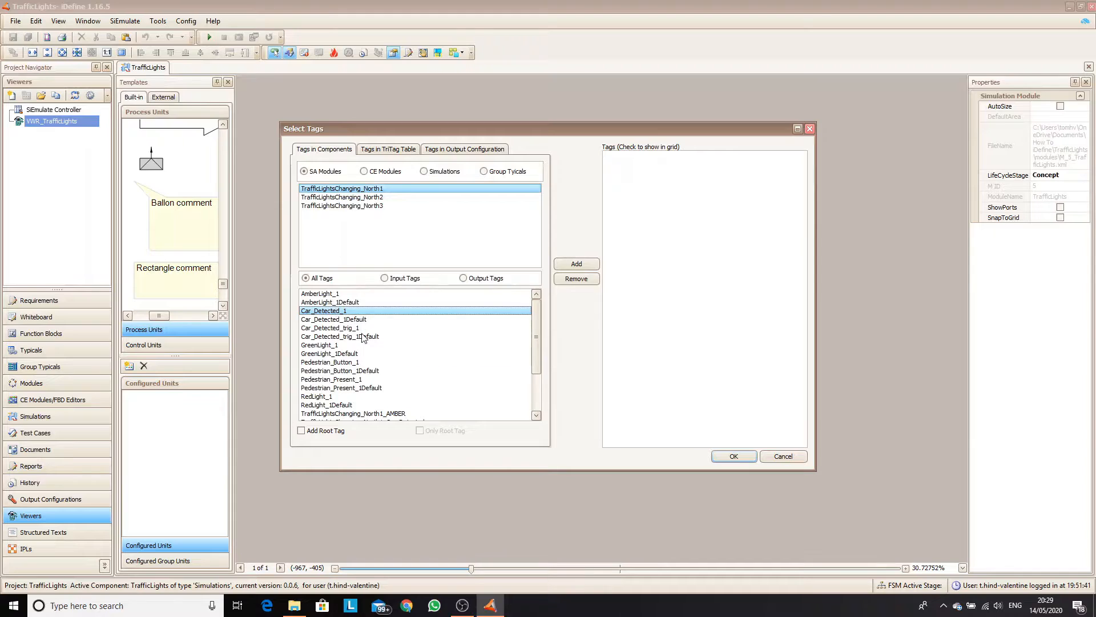
click(385, 278)
ctrl+click(351, 311)
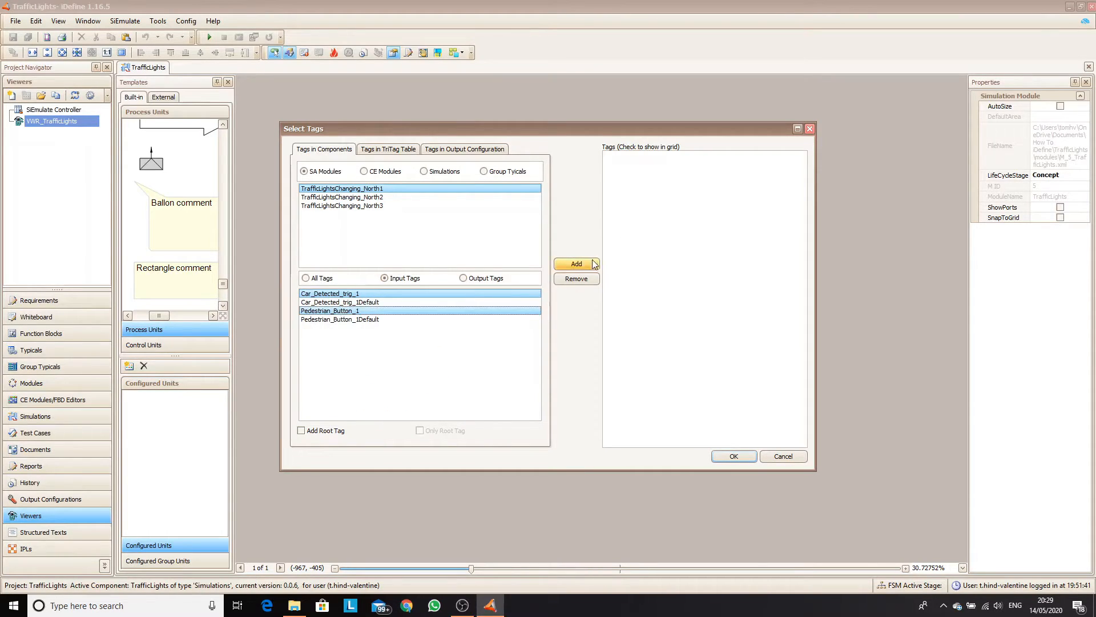
click(575, 264)
Add the input tag Pedestrian_Button_2 from TrafficLightsChanging_North2 and finish the viewer configuration, replacing the existing viewer of the same name
click(378, 198)
click(335, 303)
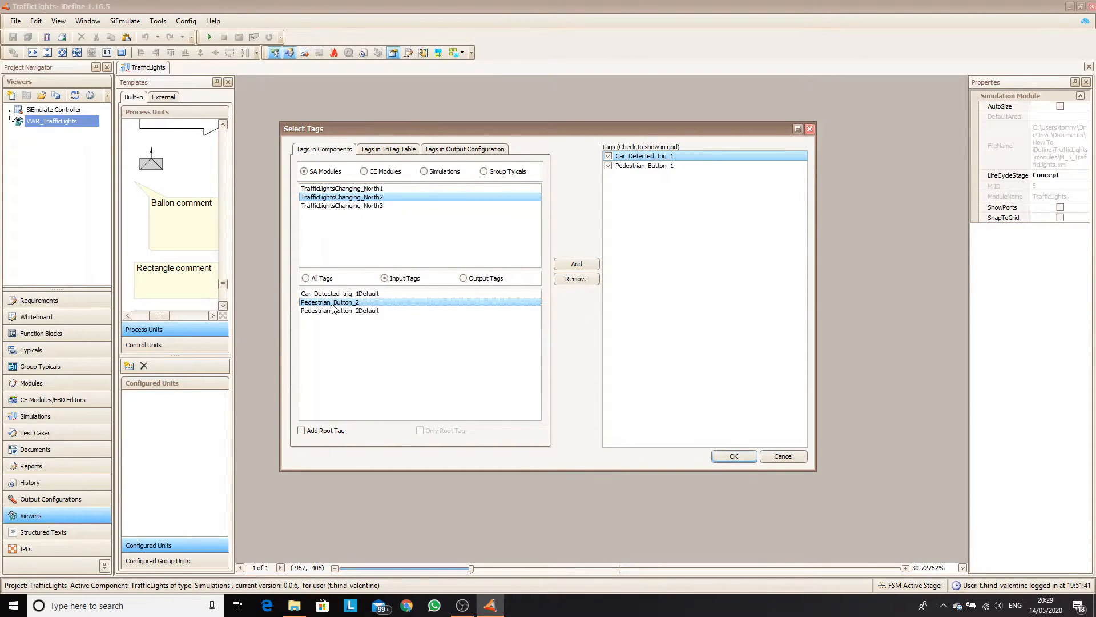
click(577, 264)
click(752, 457)
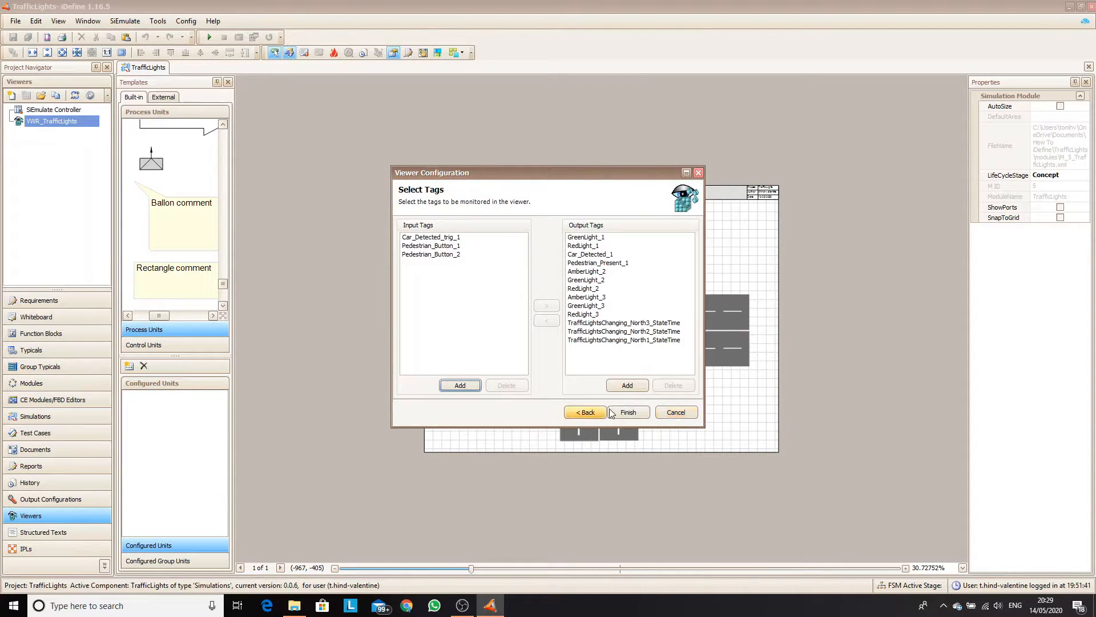
click(626, 414)
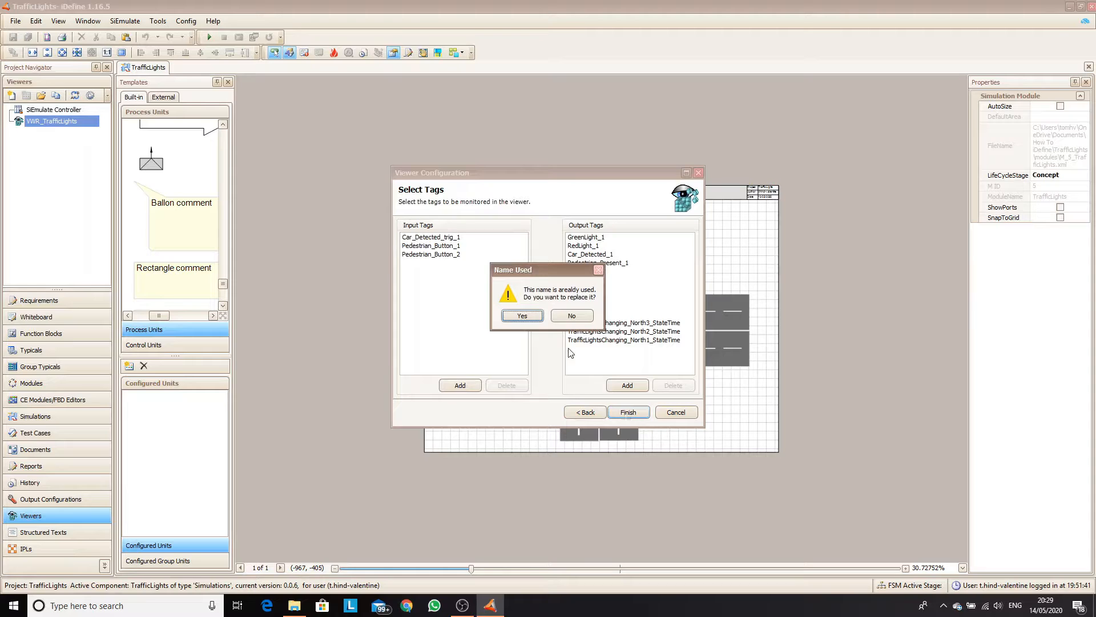
click(539, 319)
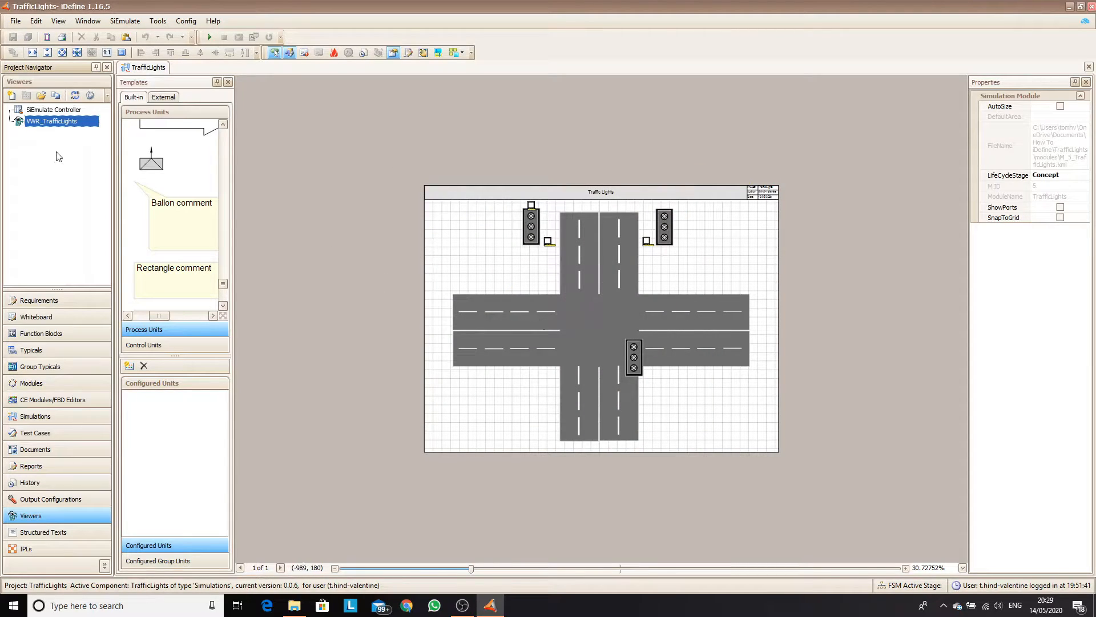
Open the VWR_TrafficLights viewer and arrange the TrafficLights simulation beside stacked views of the North3, North2 and North1 modules
double_click(50, 122)
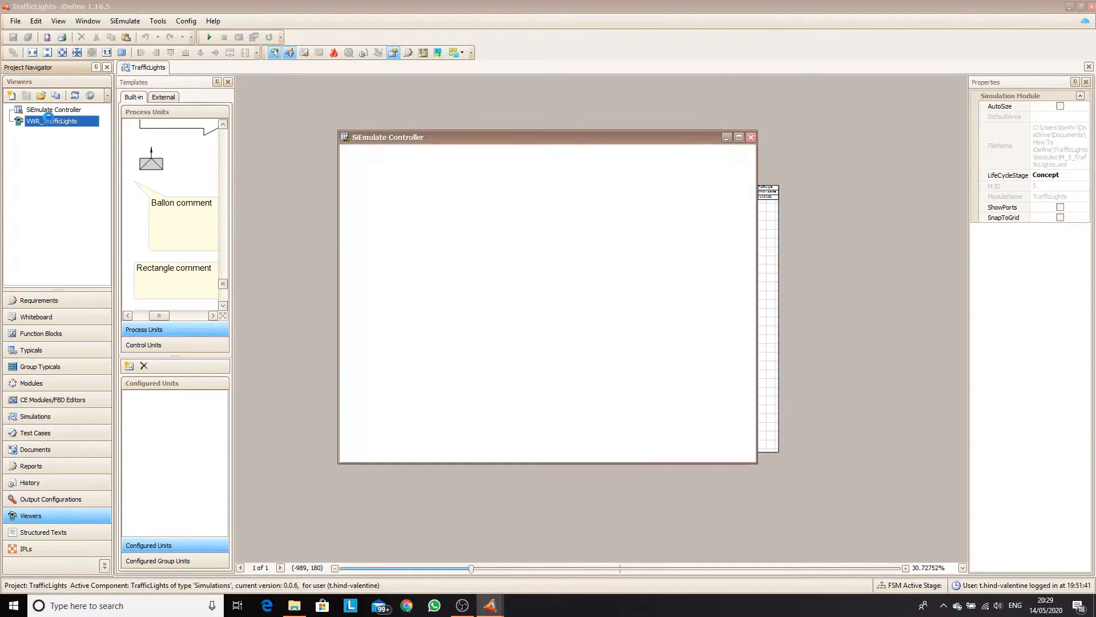
key(Return)
drag(246, 217, 630, 225)
drag(361, 571, 688, 53)
drag(750, 163, 957, 237)
drag(270, 570, 795, 337)
drag(803, 460, 688, 440)
drag(750, 550, 962, 575)
drag(767, 429, 767, 411)
drag(767, 436, 767, 418)
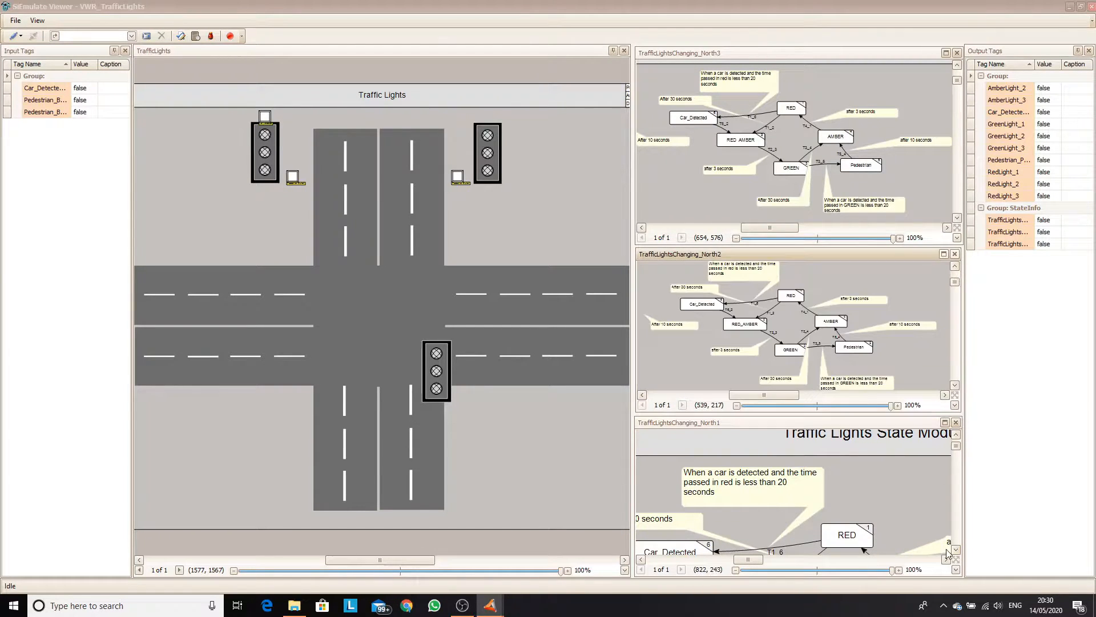
Switch back to iDefine and open the settings of the OC_TraffigLights output configuration
mouse_move(495, 612)
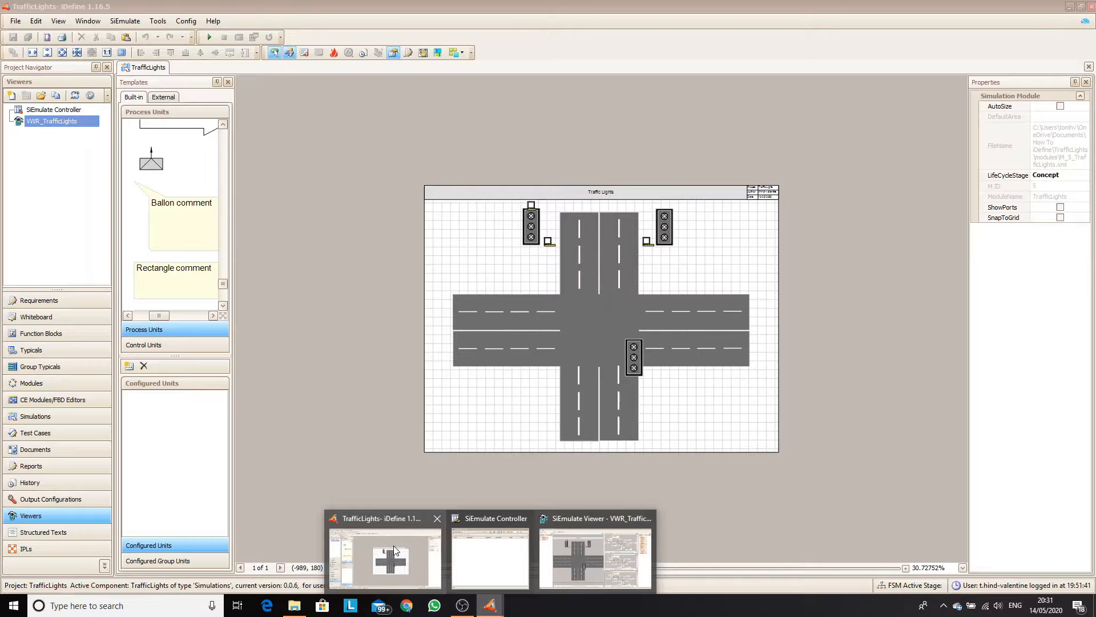
click(392, 545)
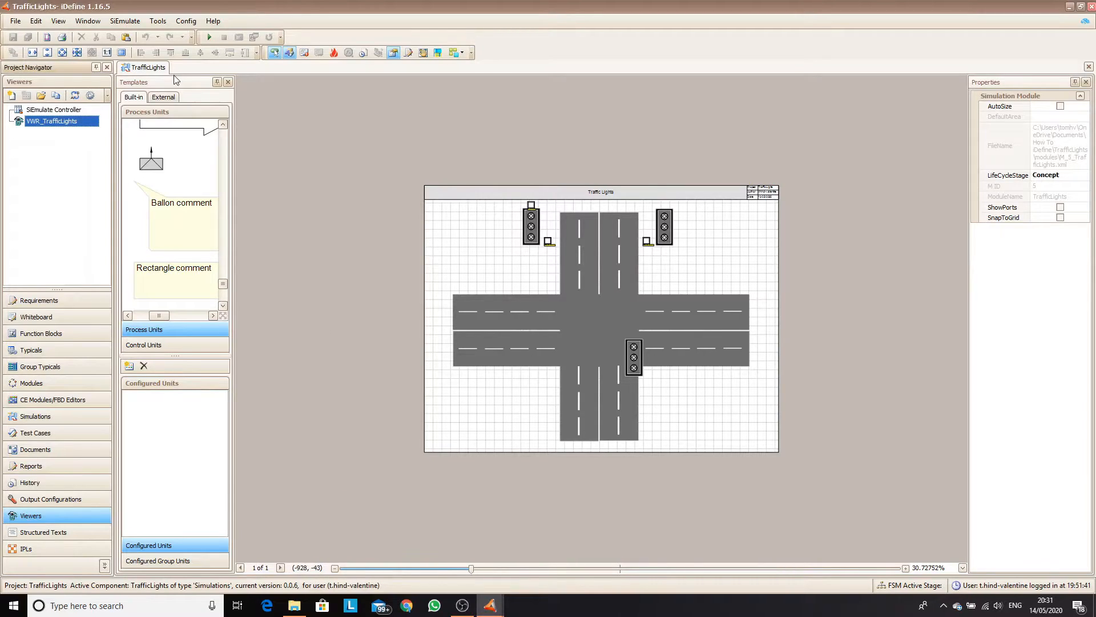
click(40, 498)
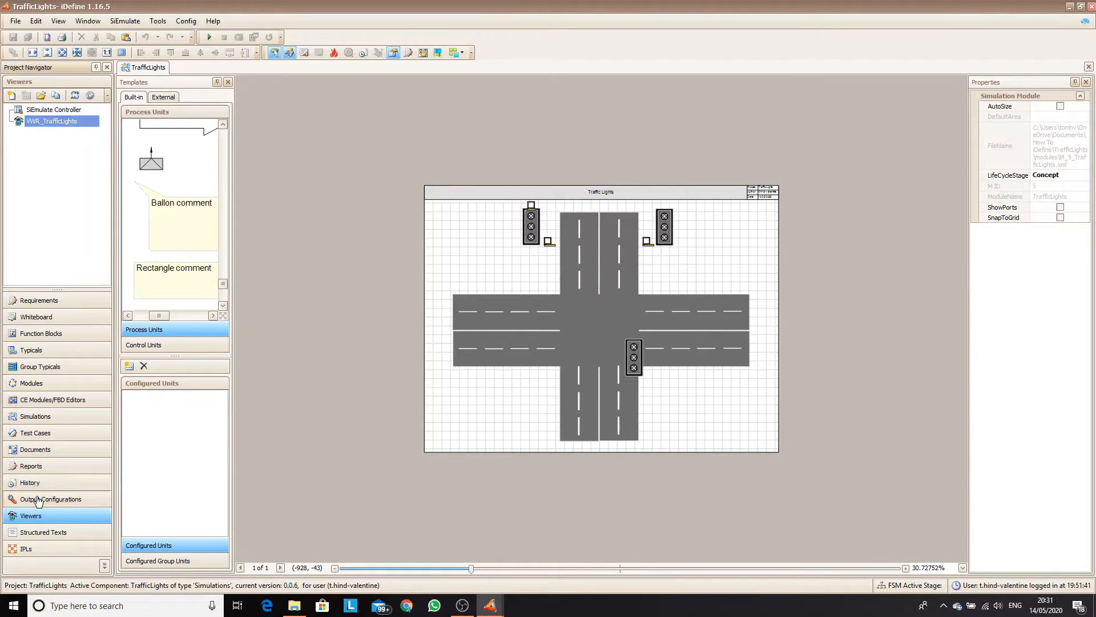
double_click(50, 112)
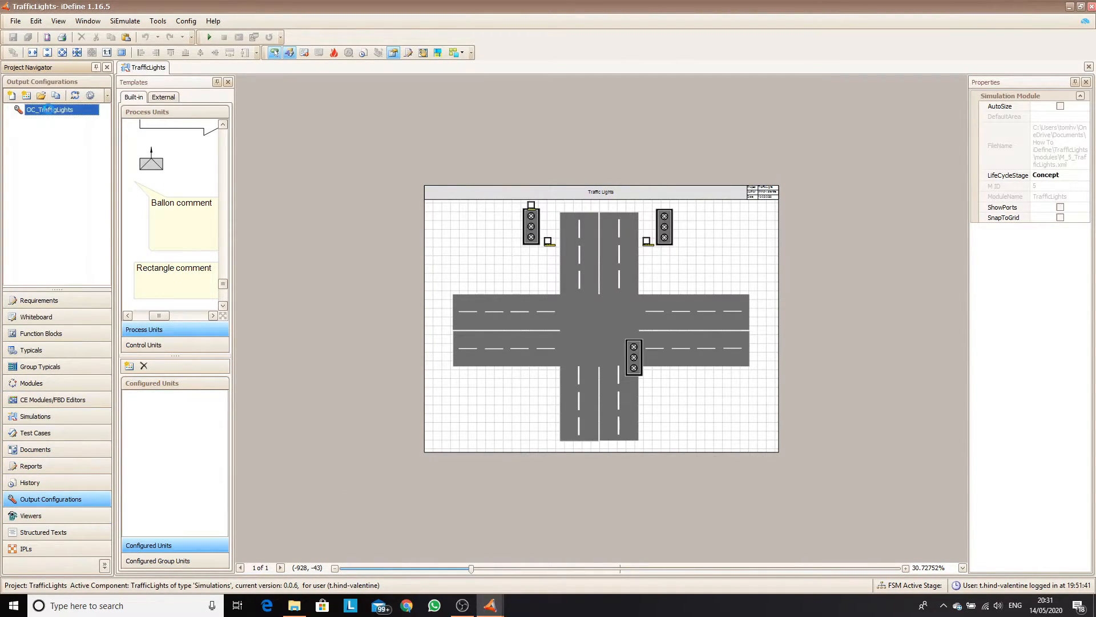
right_click(61, 113)
click(101, 205)
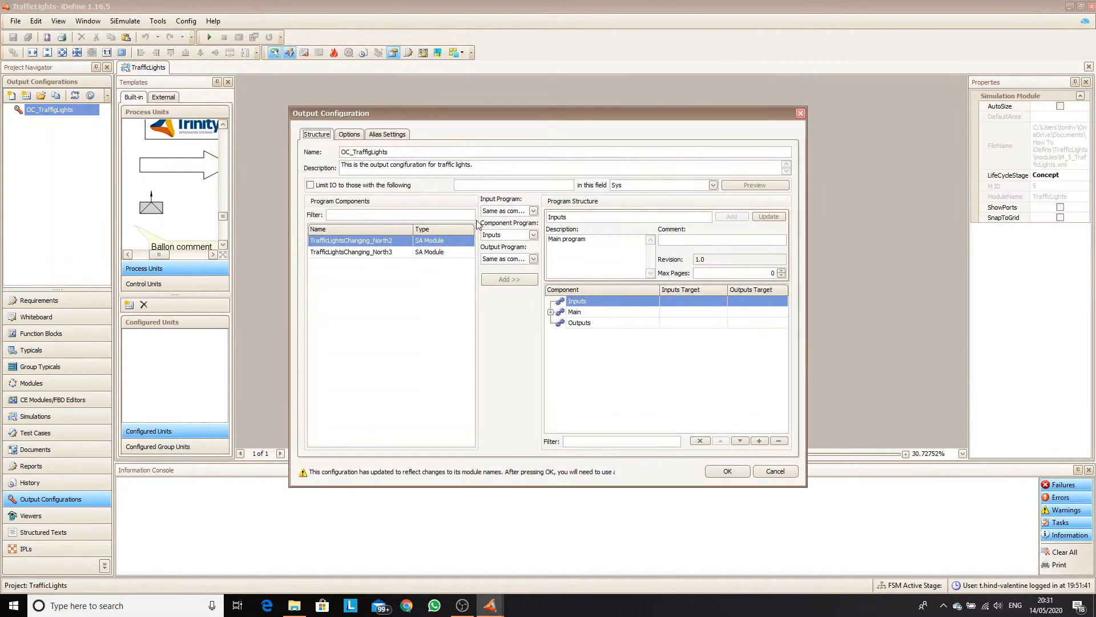
click(510, 279)
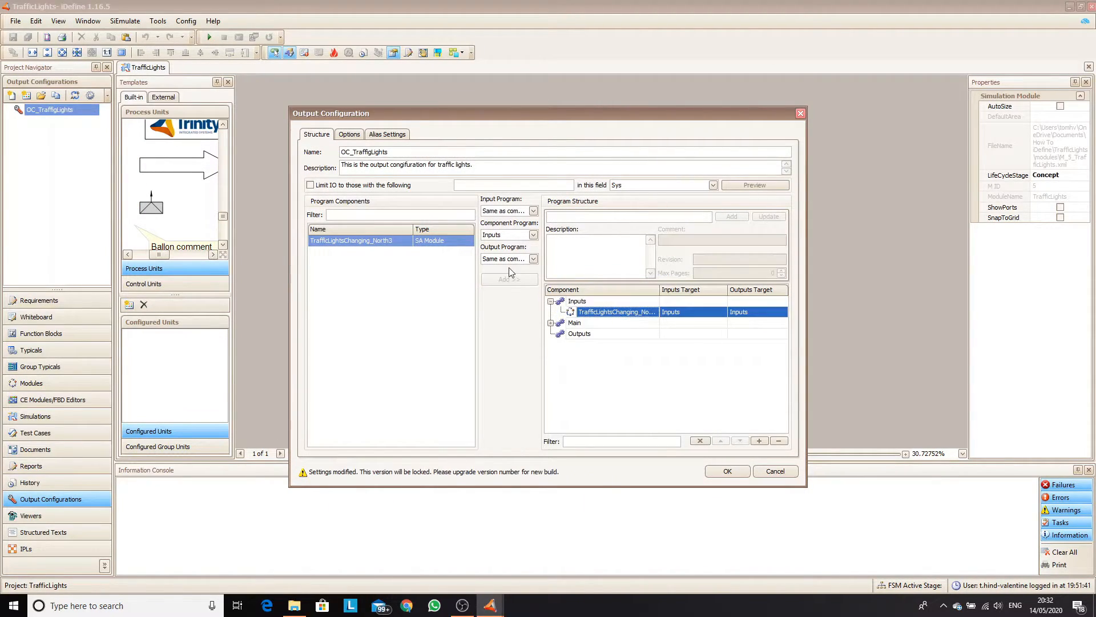
click(778, 441)
click(574, 314)
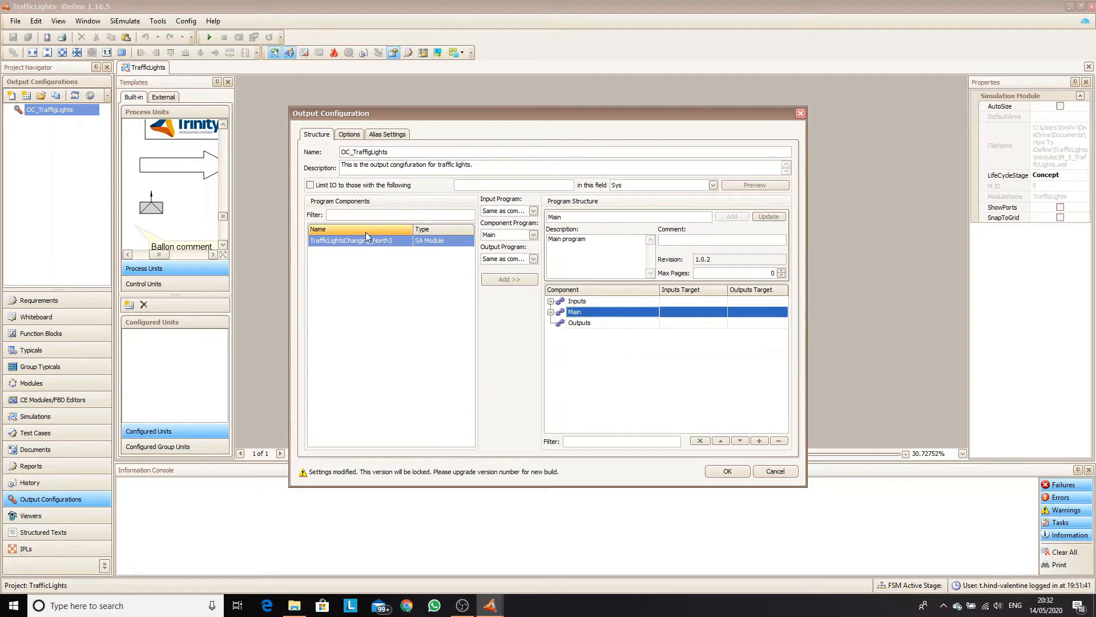
click(550, 301)
click(580, 311)
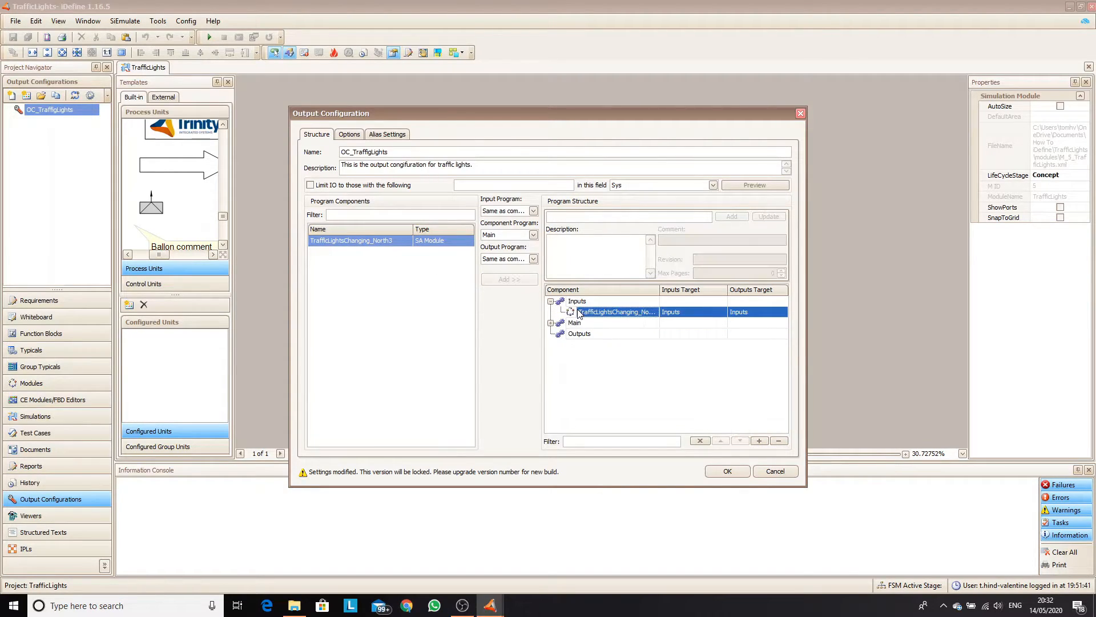
click(699, 441)
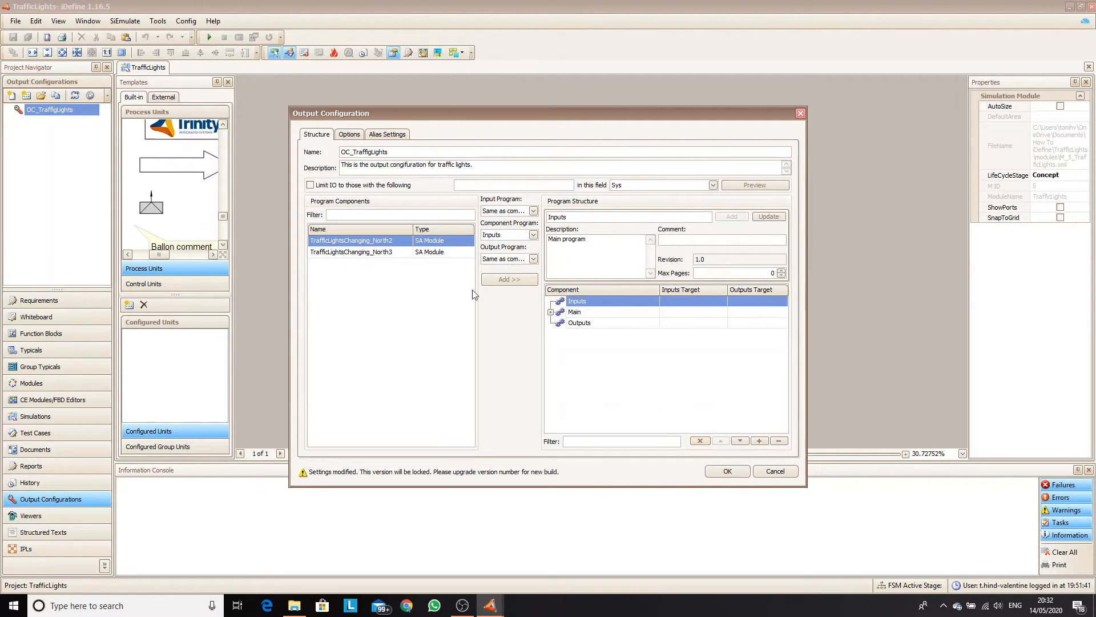
Add TrafficLightsChanging_North2 and TrafficLightsChanging_North3 to the Main program of the output configuration and accept the settings
click(575, 312)
click(510, 279)
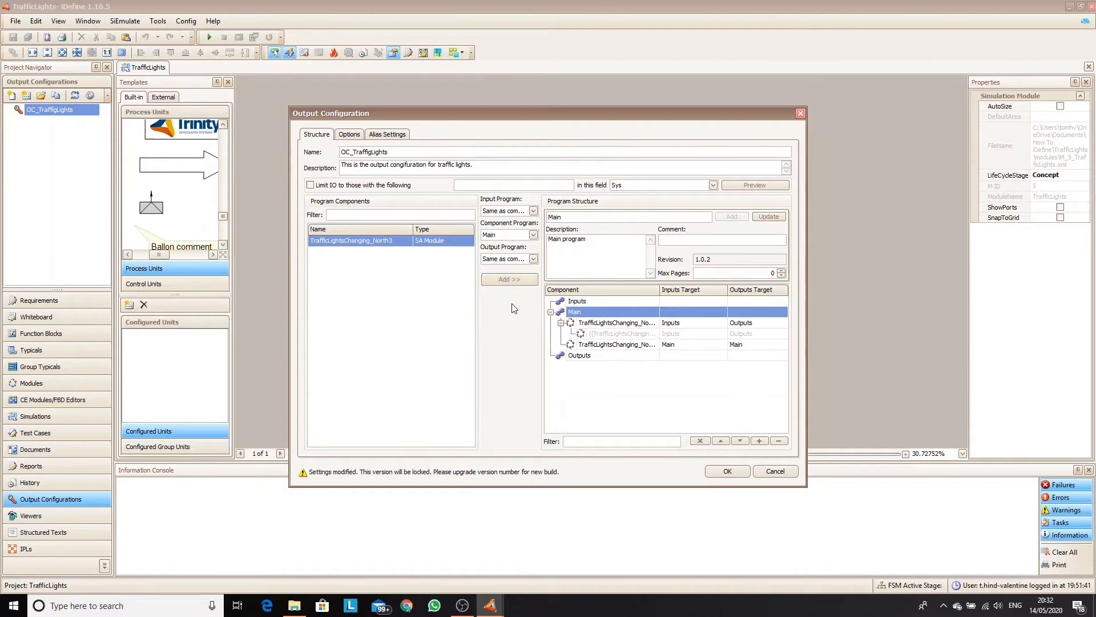
click(513, 281)
click(727, 471)
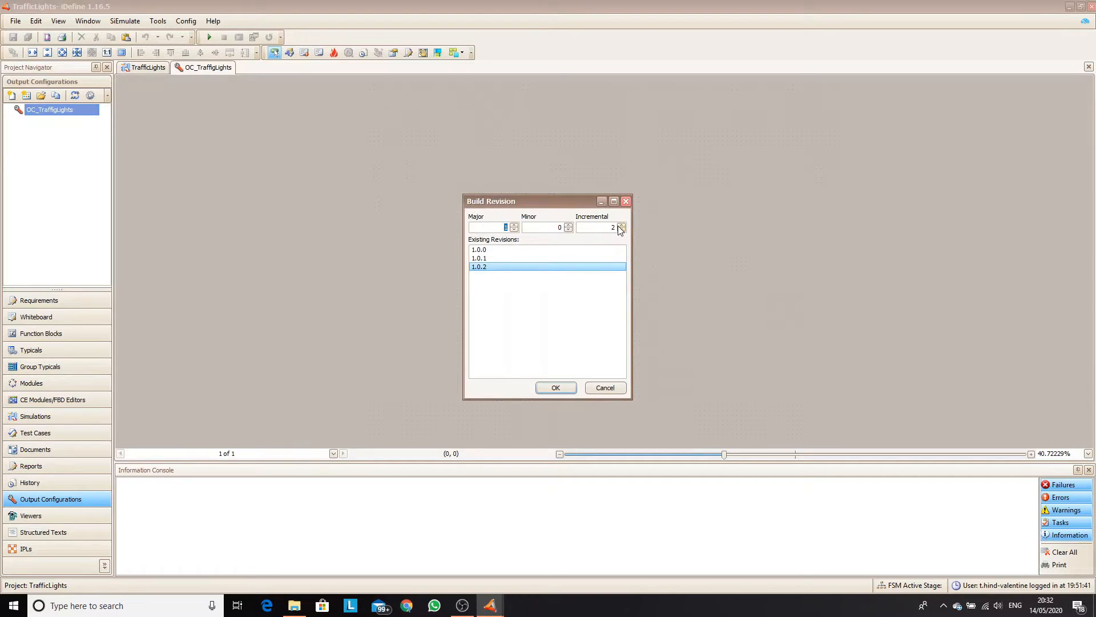
Set the build revision to 1.0.3 and build the OC_TraffigLights output configuration
click(556, 388)
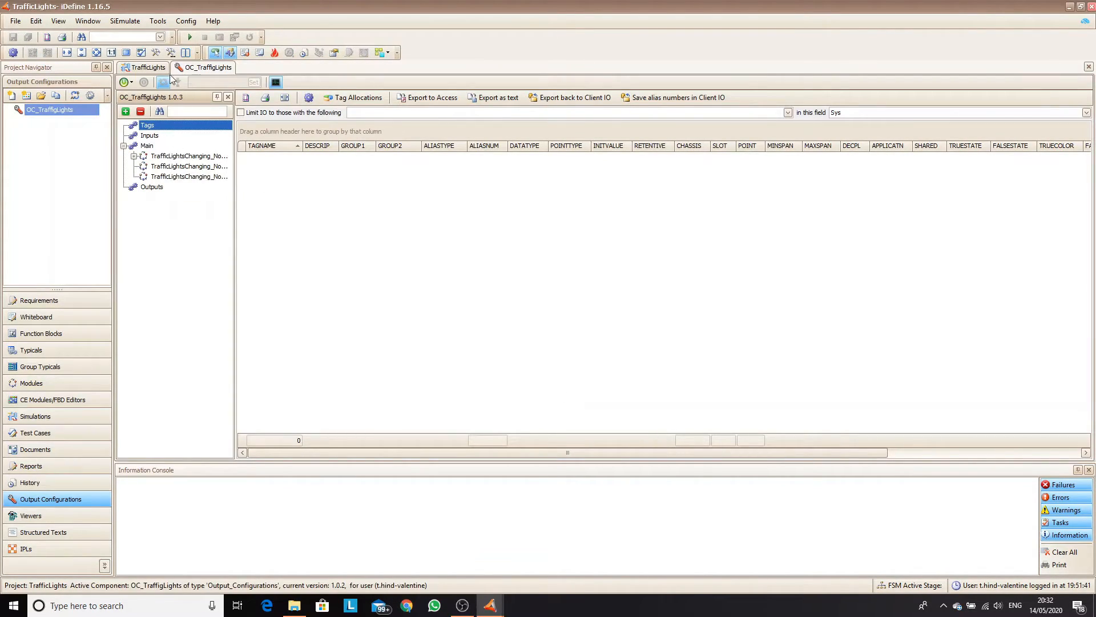
click(155, 52)
click(604, 346)
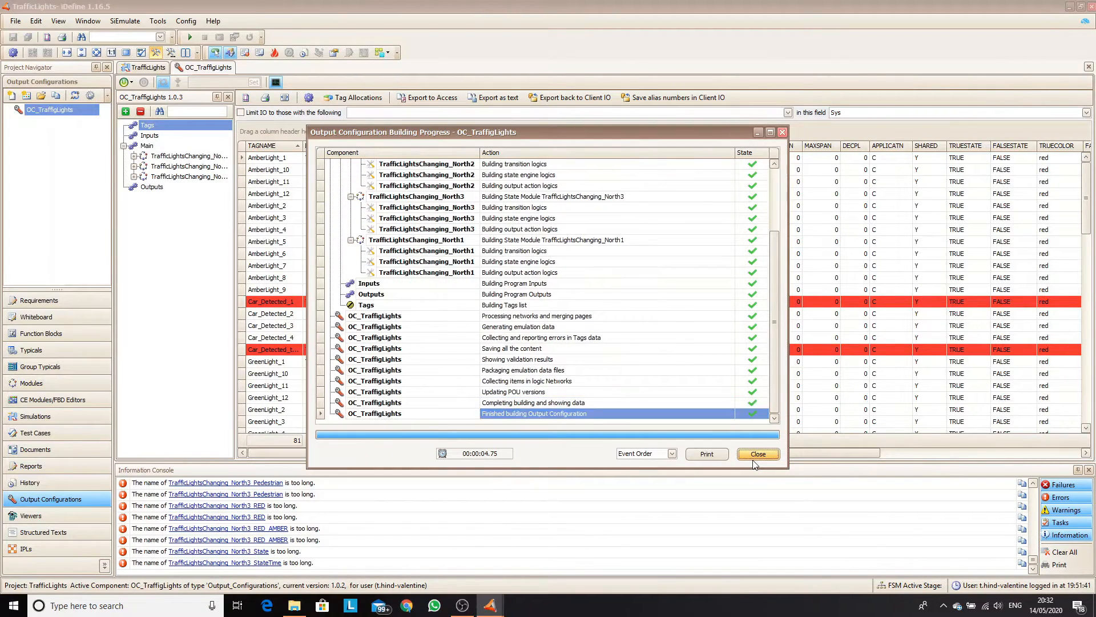
click(753, 459)
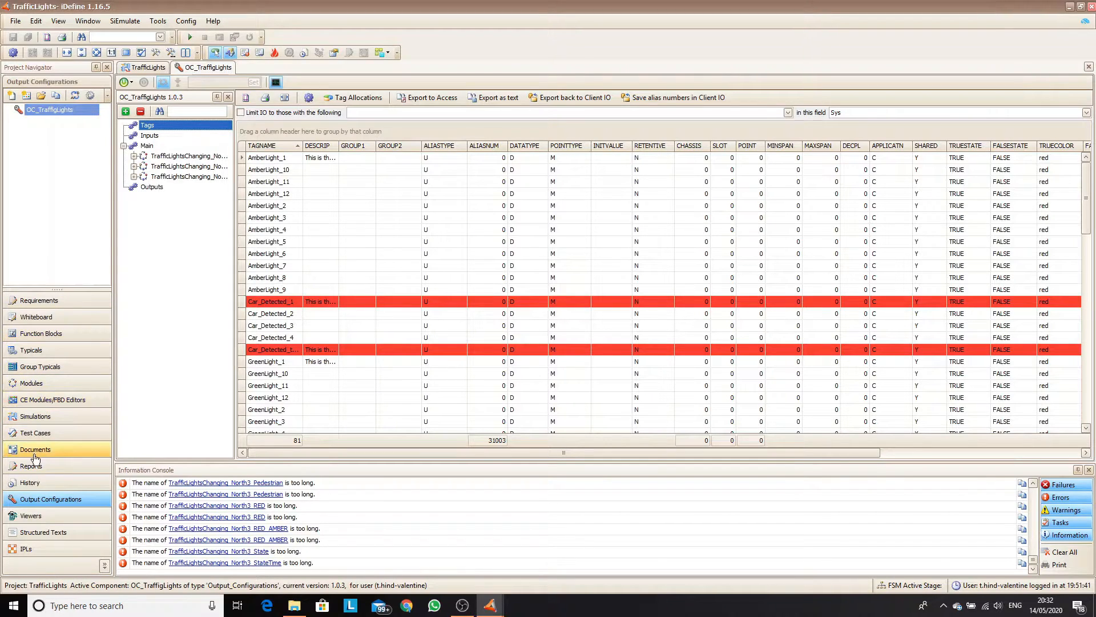
Load the OC_TraffigLights output configuration modules, version 1.0.3, into the SiEmulate Controller
click(31, 516)
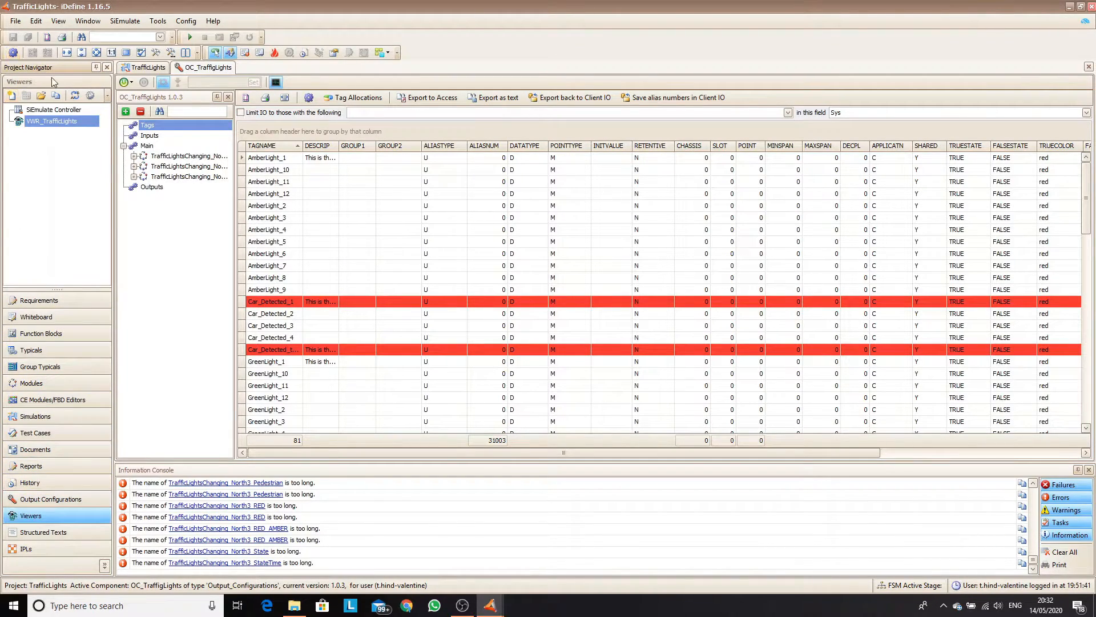
double_click(56, 111)
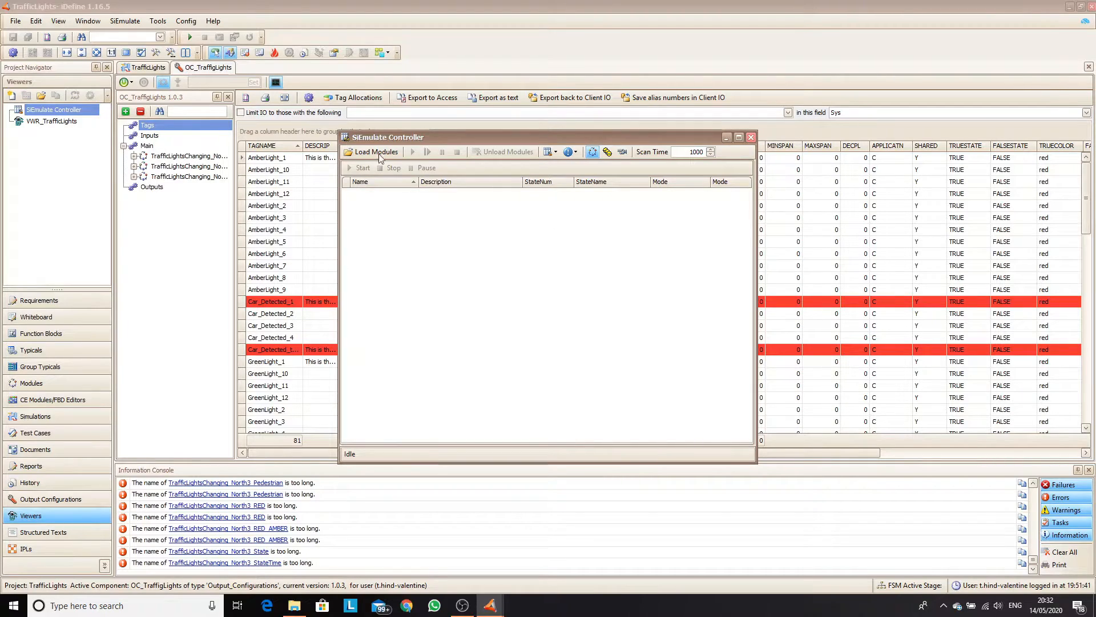
click(360, 153)
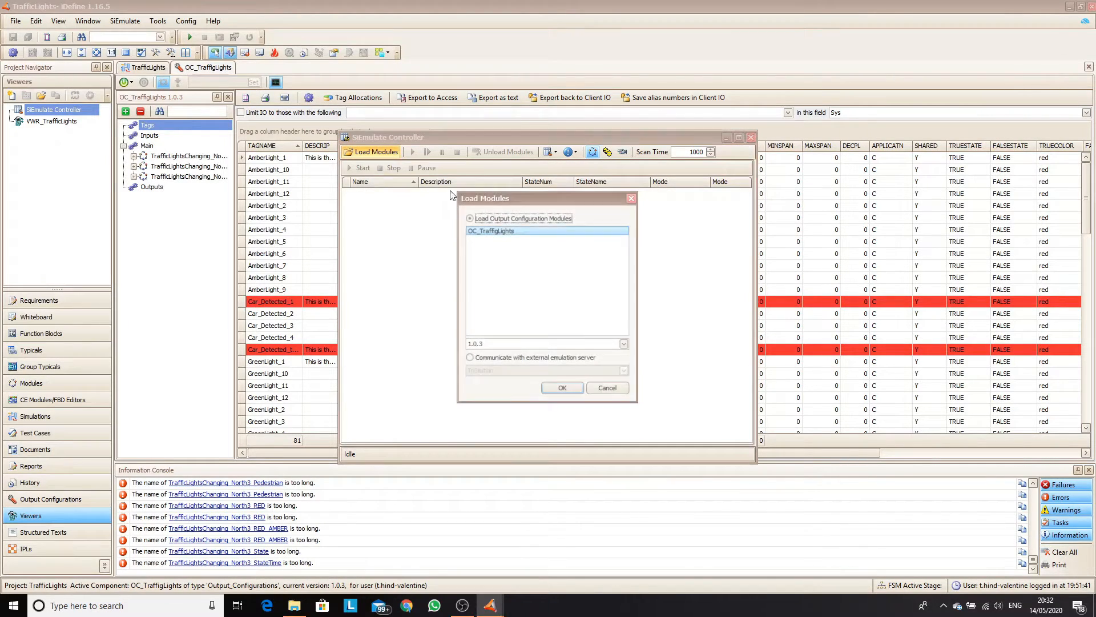
click(563, 388)
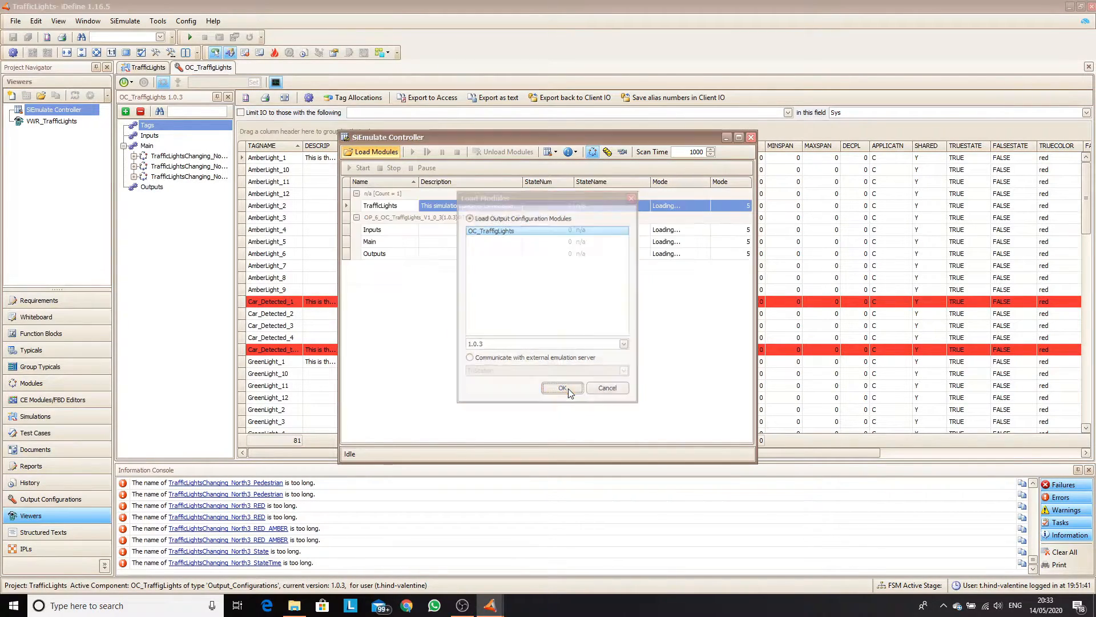
Open the VWR_TrafficLights viewer and connect it to the loaded modules
double_click(34, 124)
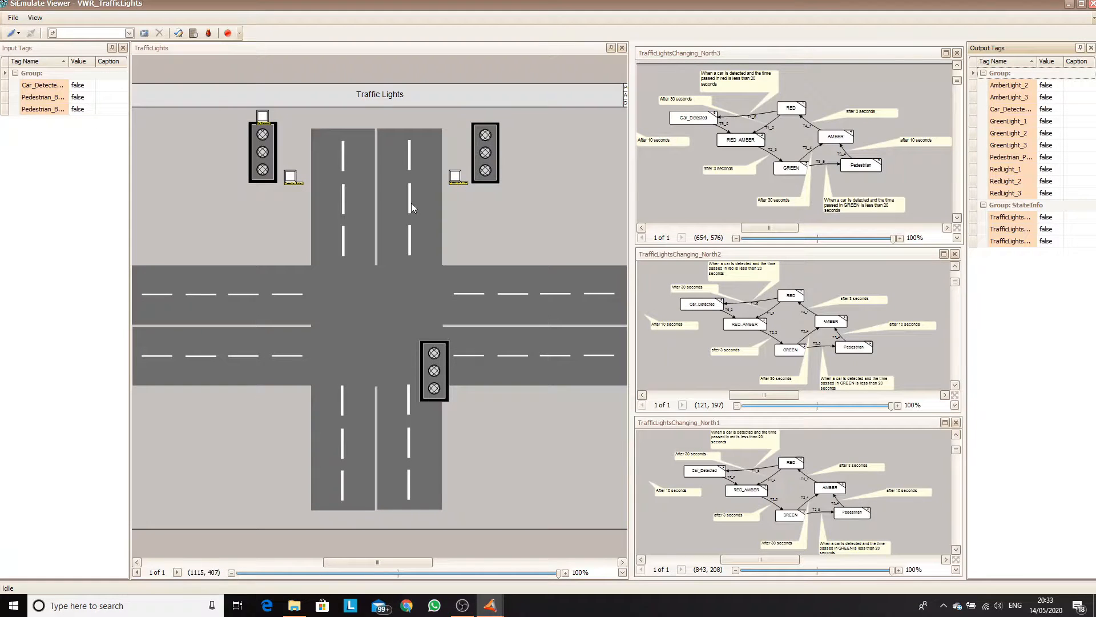
click(11, 33)
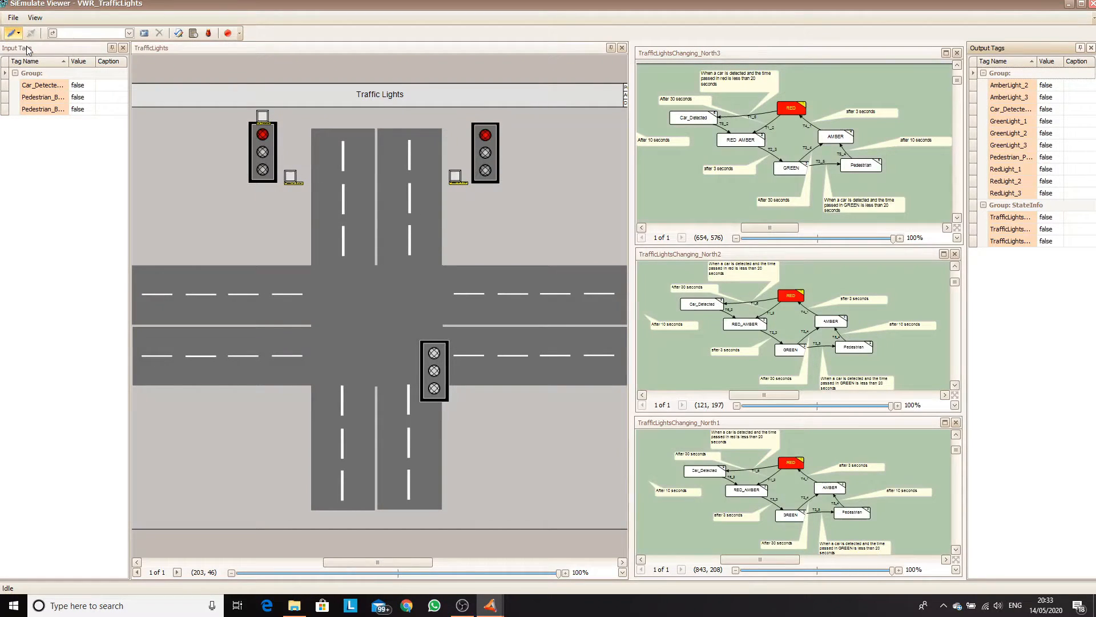
click(12, 18)
Switch to the SiEmulate Controller and start emulating all loaded modules
click(490, 605)
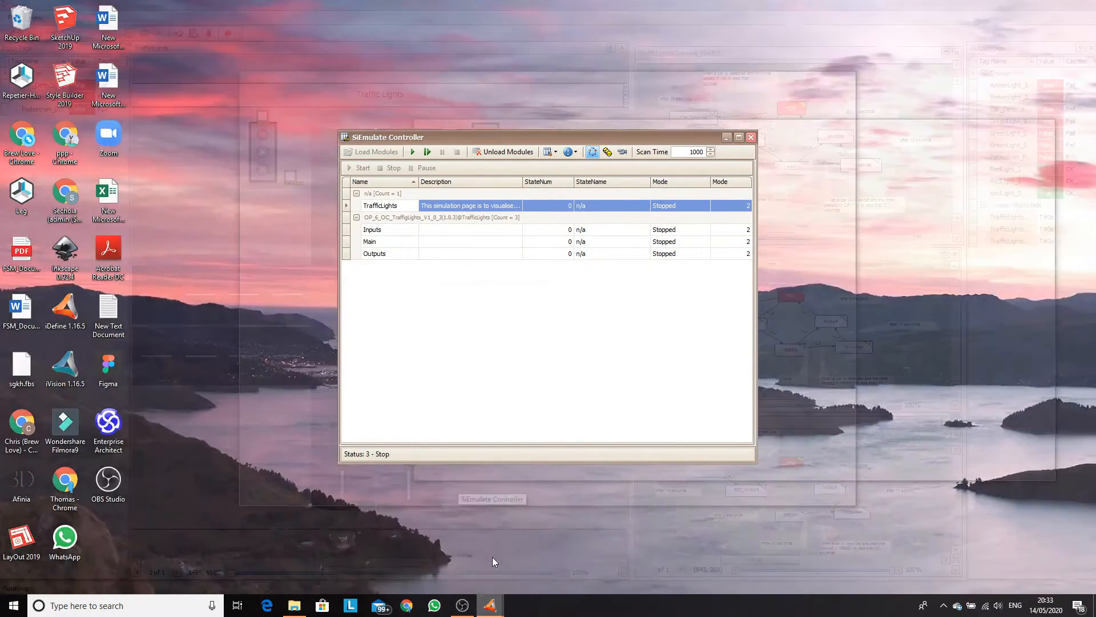
click(493, 557)
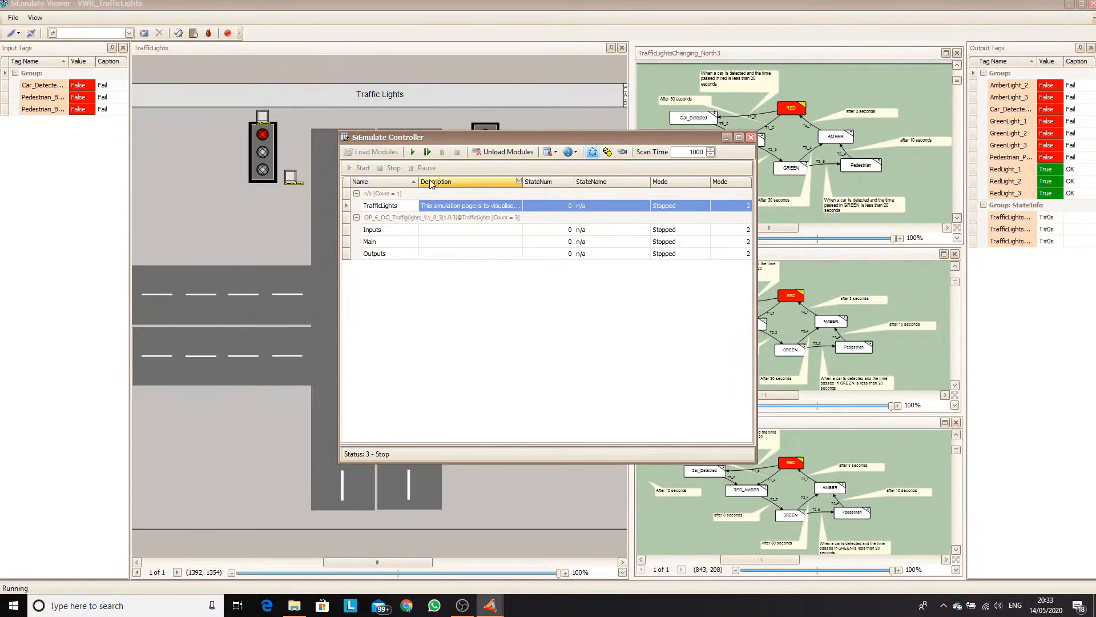
click(413, 152)
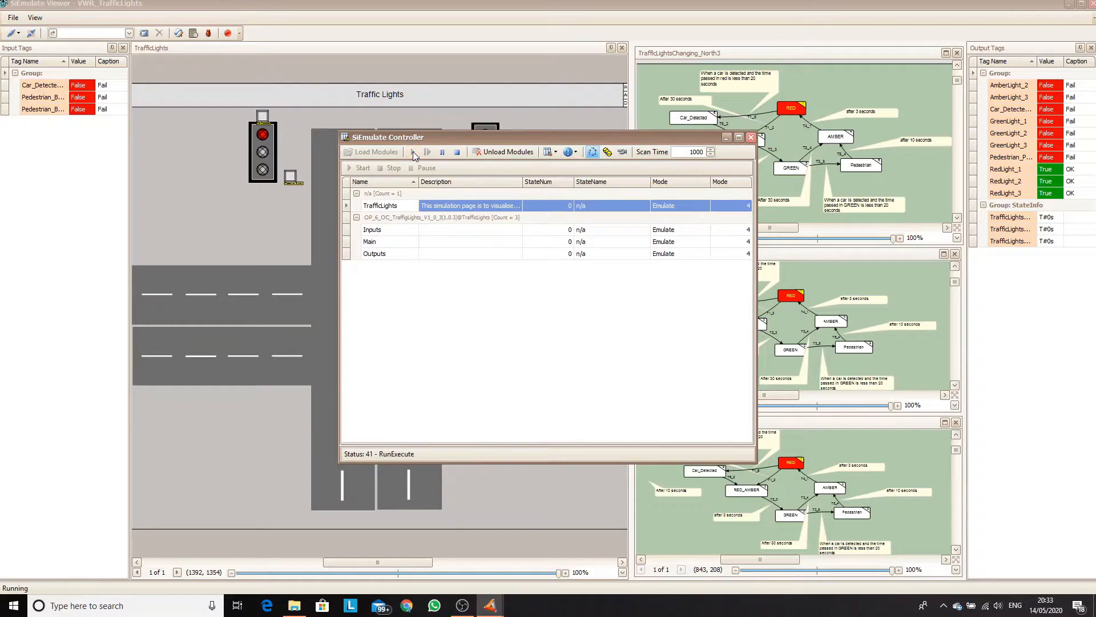
In the running viewer, trigger the car detector above the northwest traffic light and the pedestrian button beside the northeast one
click(235, 226)
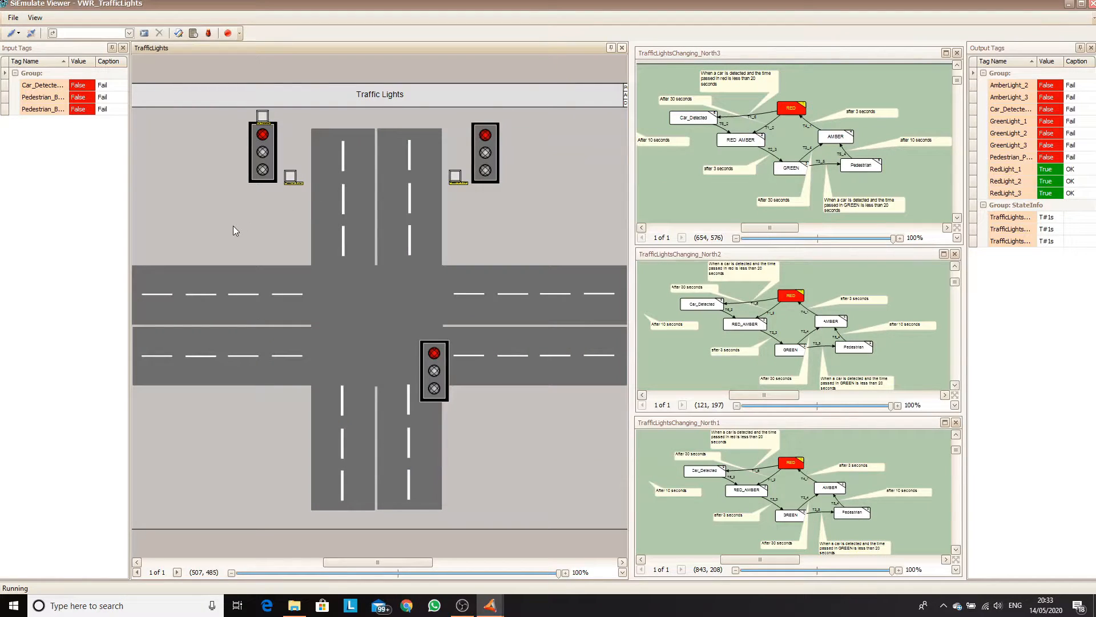
click(262, 116)
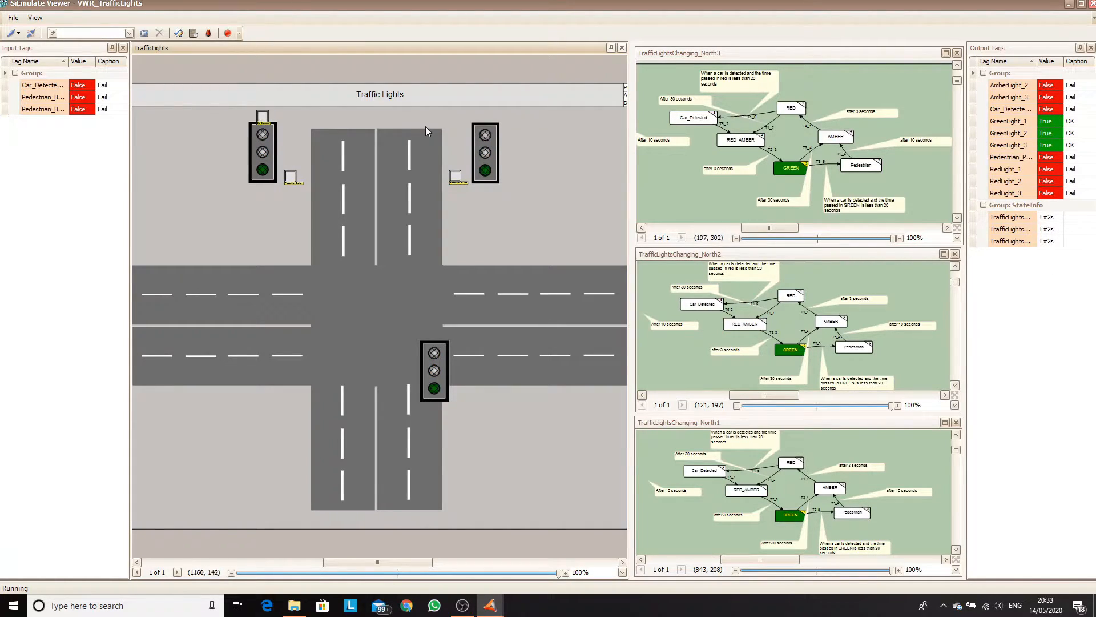
click(454, 177)
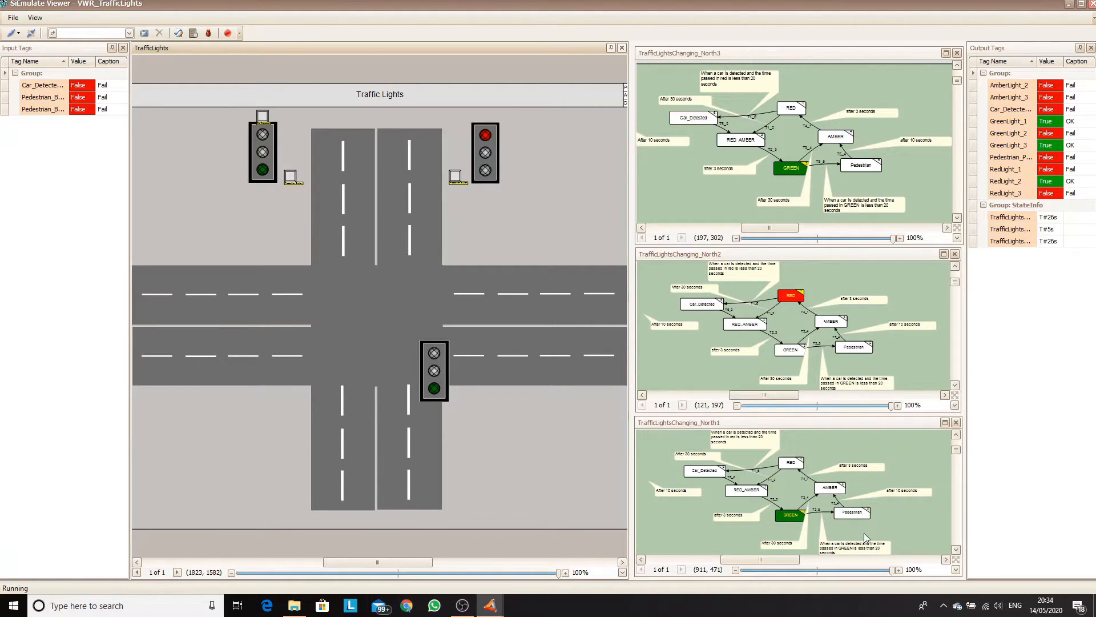
Switch to the iDefine project window and open the TrafficLightsChanging_North2 module, accepting its revision
click(490, 605)
click(409, 549)
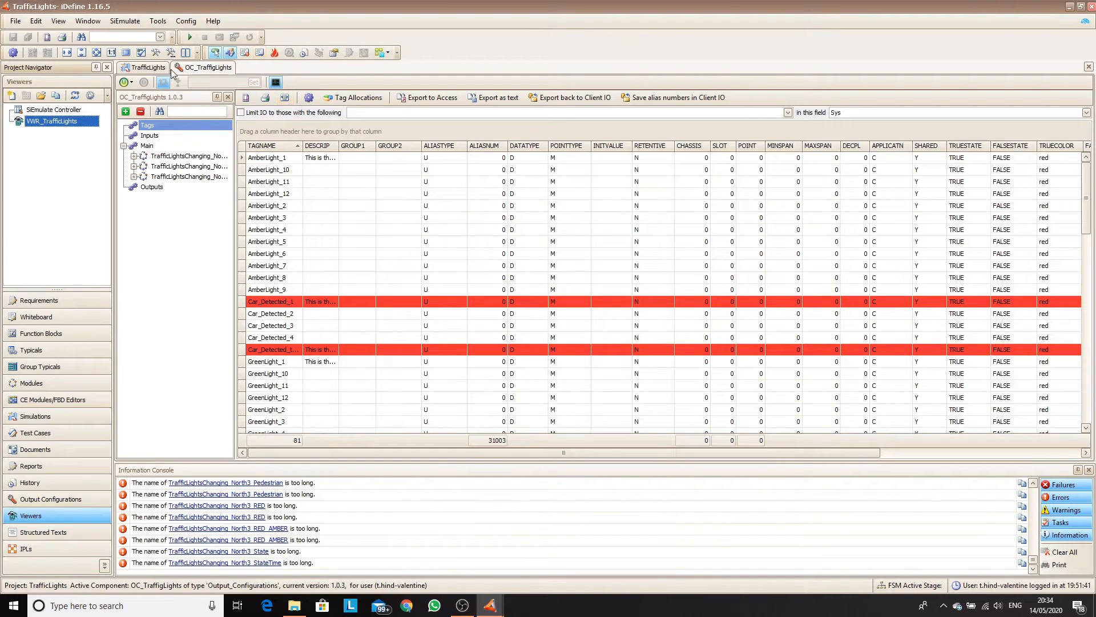
click(150, 69)
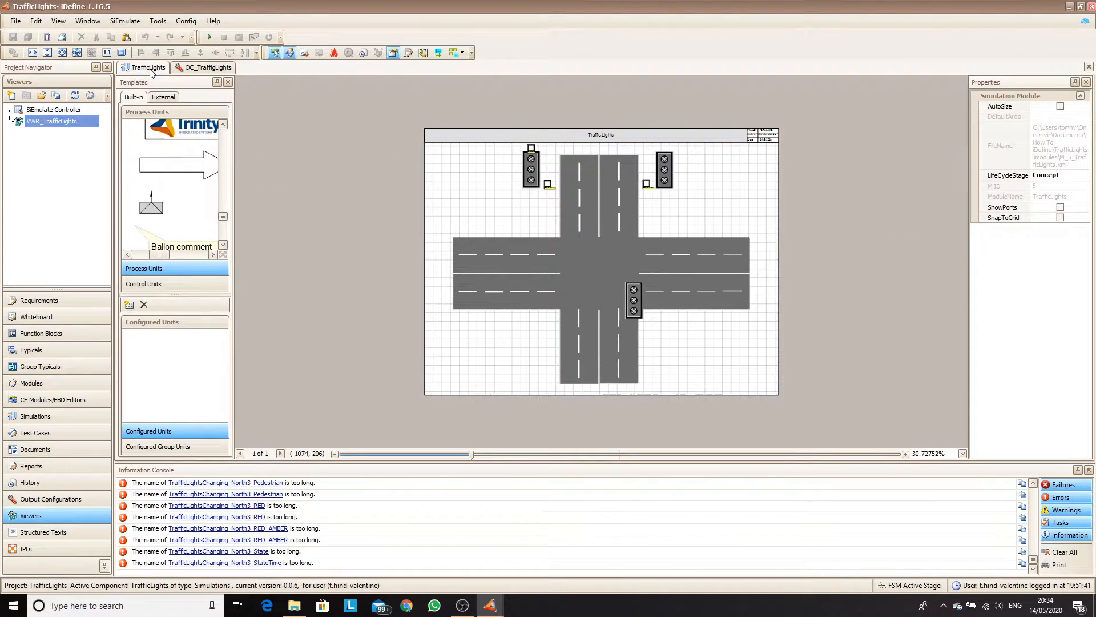
click(57, 388)
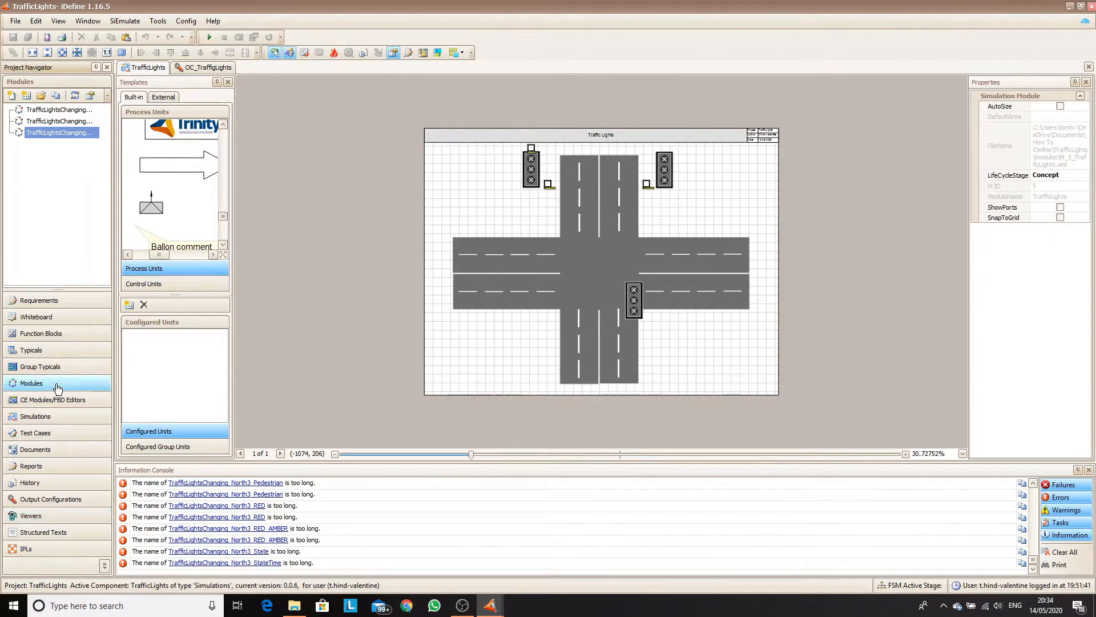
double_click(71, 122)
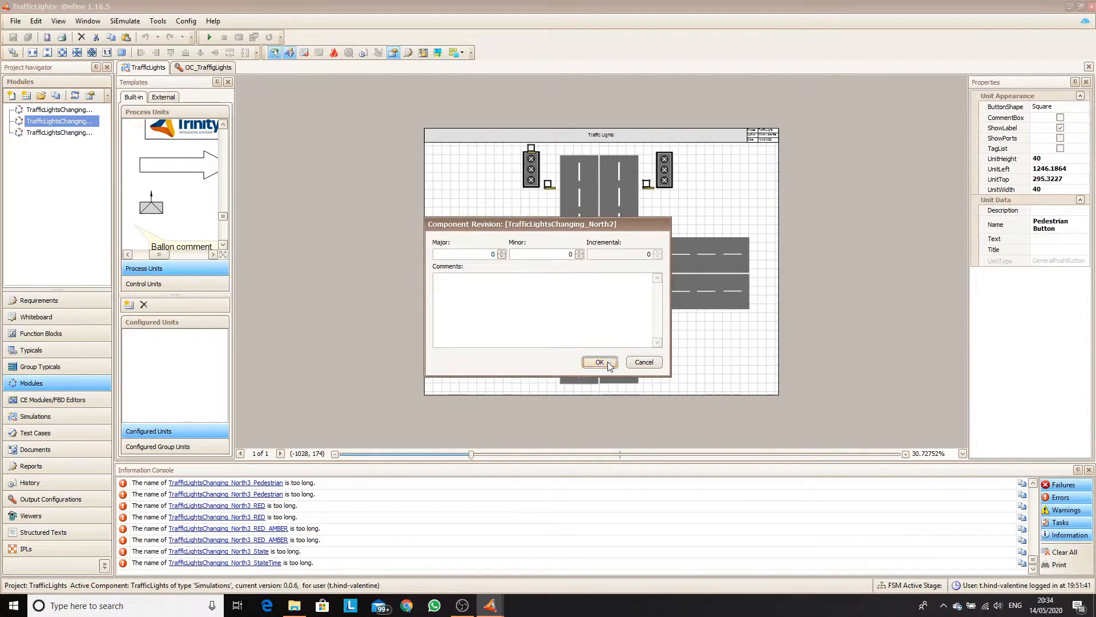
click(608, 363)
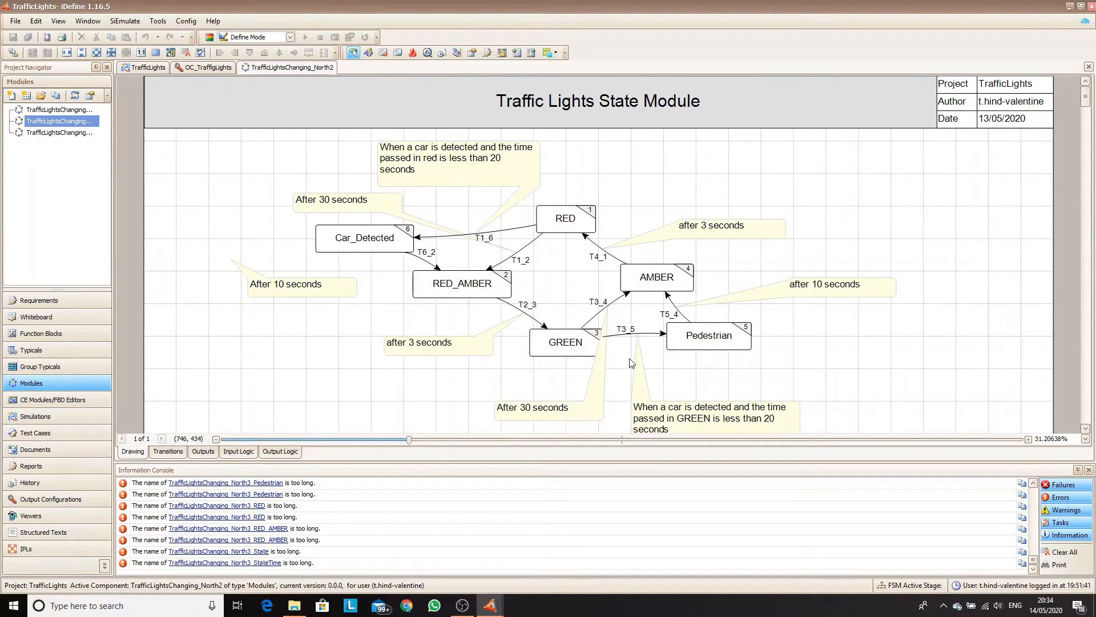
Examine the inputs of transition T3_5 from GREEN to Pedestrian in the North2 state diagram
double_click(632, 334)
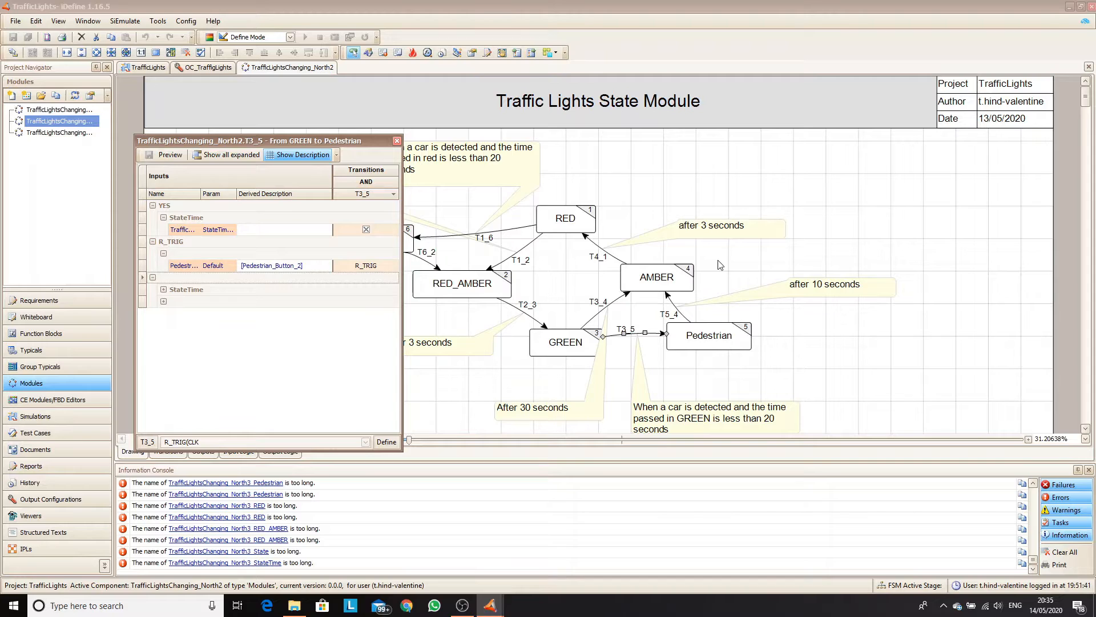
click(769, 259)
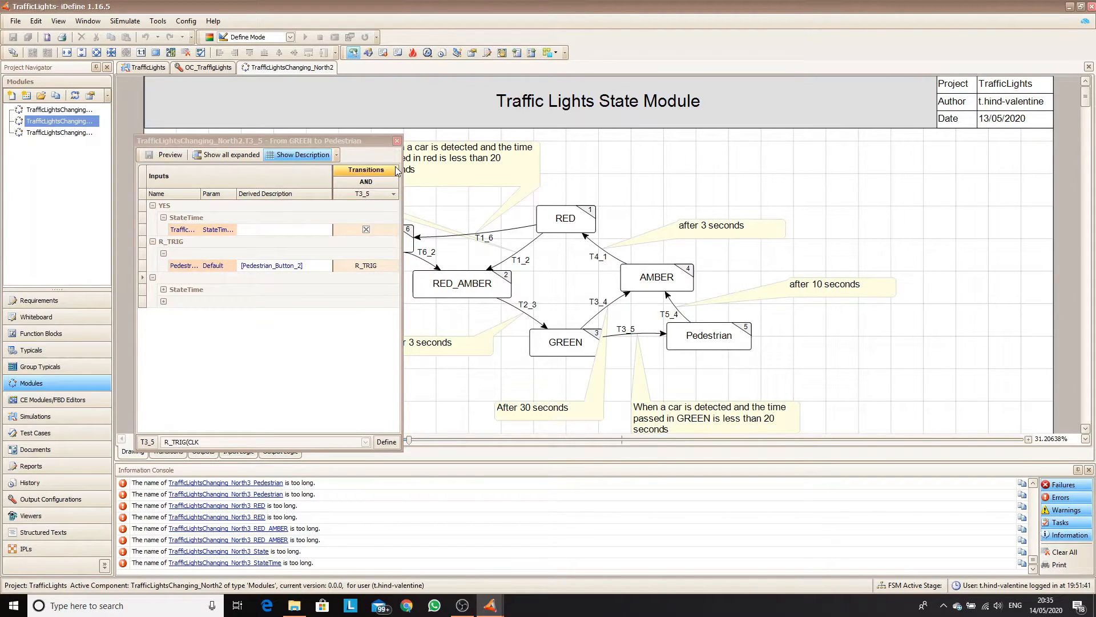
click(397, 140)
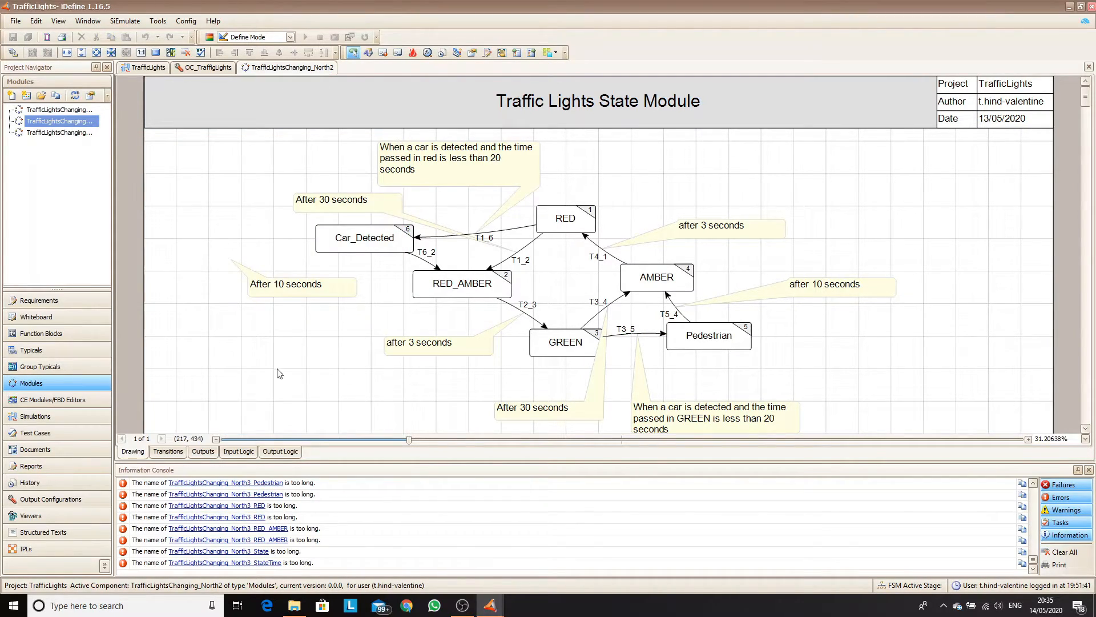
Open the North2 module's input logic at the T3_5 network, from GREEN to Pedestrian
click(238, 452)
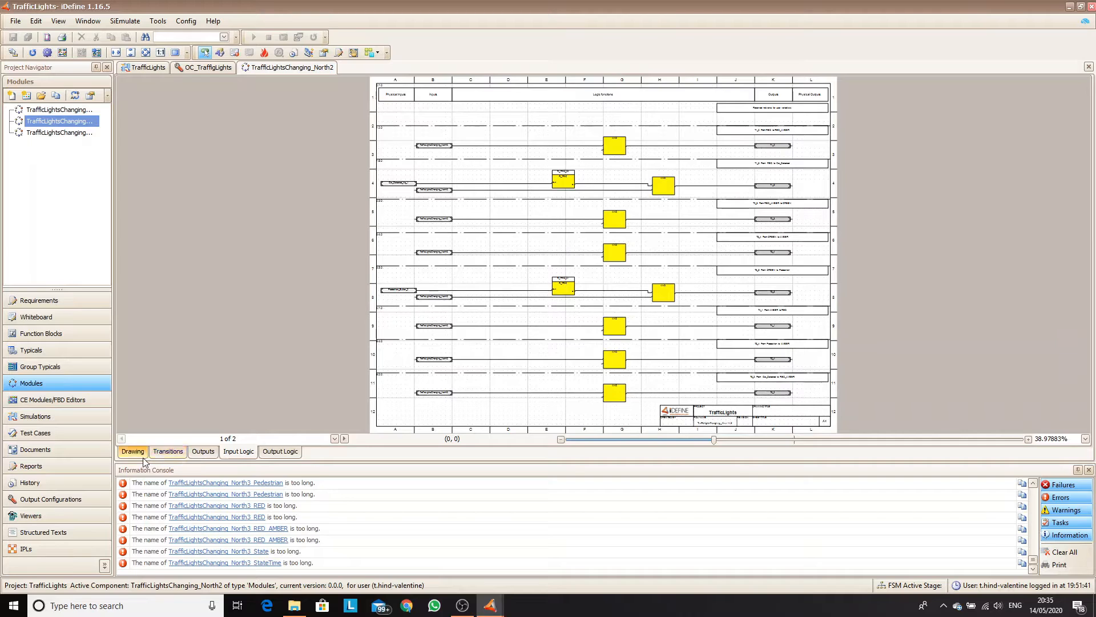
click(133, 452)
click(237, 452)
scroll(637, 290, up, 3)
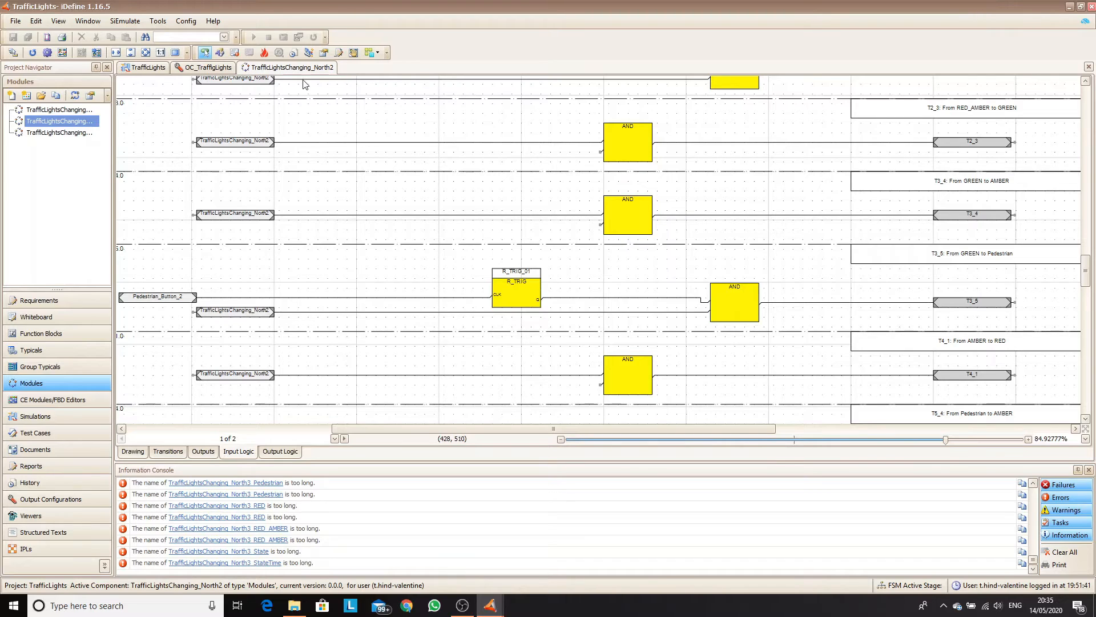
Add Pedestrian_Button_1 to the North2 module's physical inputs and place it above Pedestrian_Button_2 in the T3_5 network
click(309, 52)
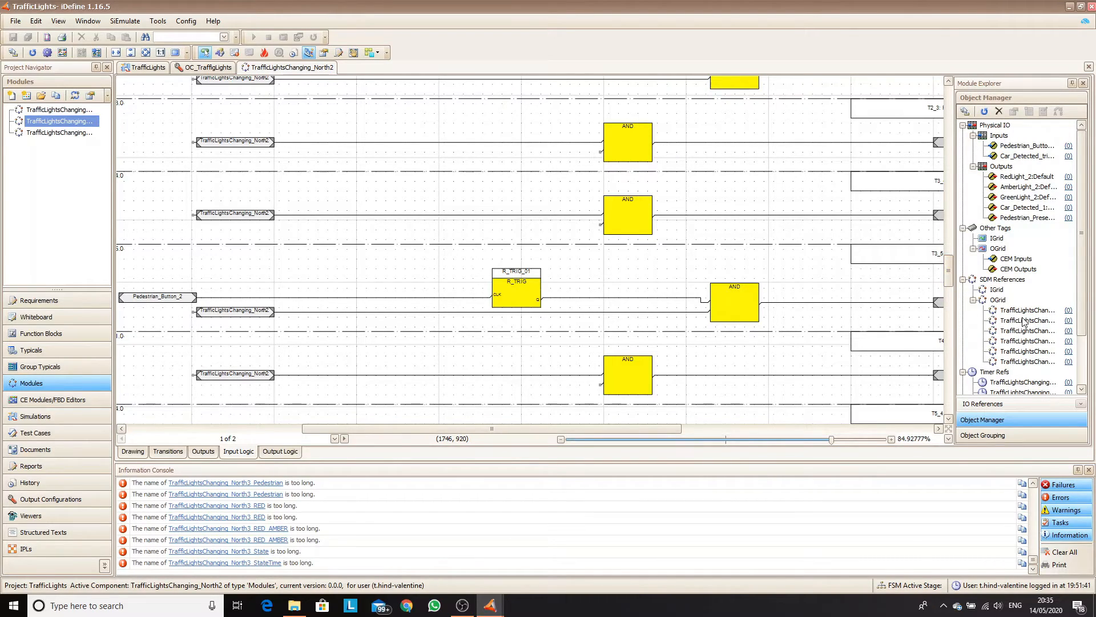
click(1082, 405)
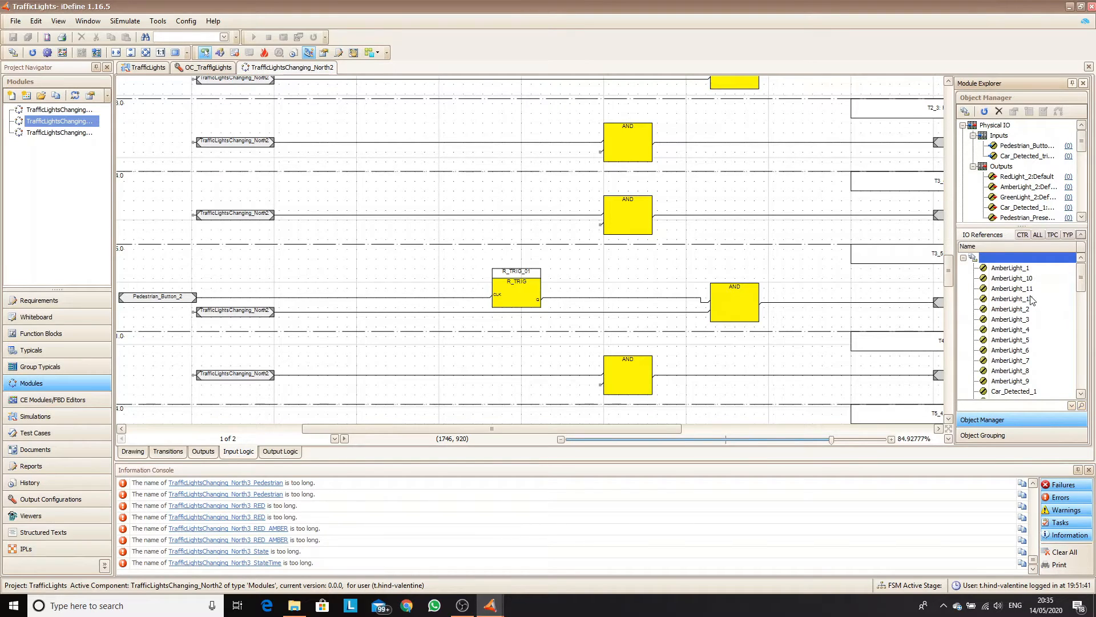
scroll(1023, 323, down, 10)
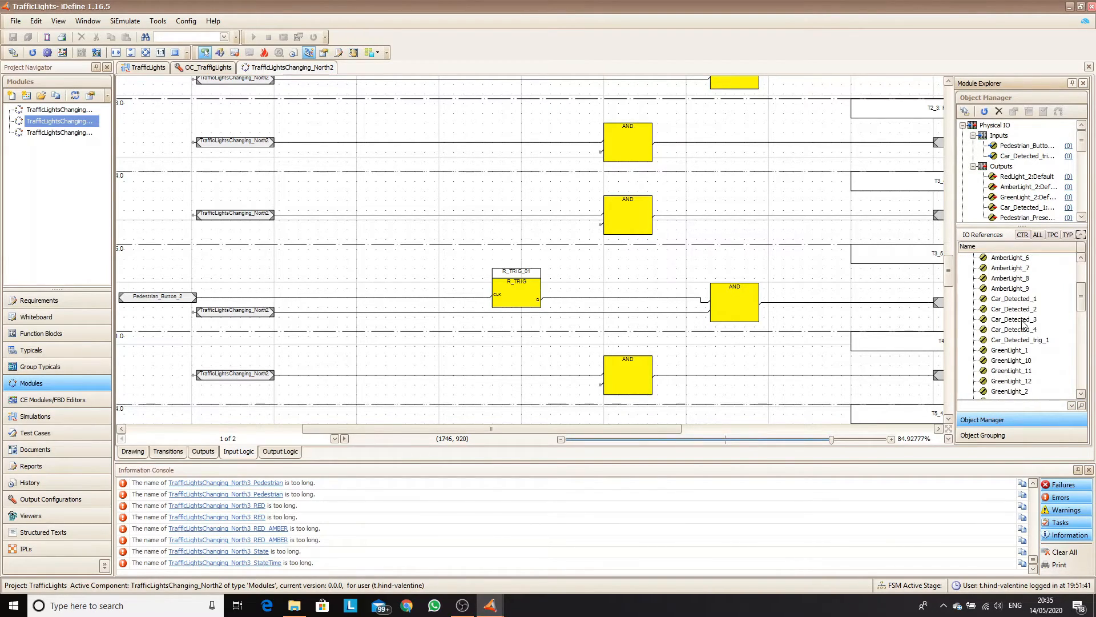
drag(1022, 302, 1017, 149)
click(553, 318)
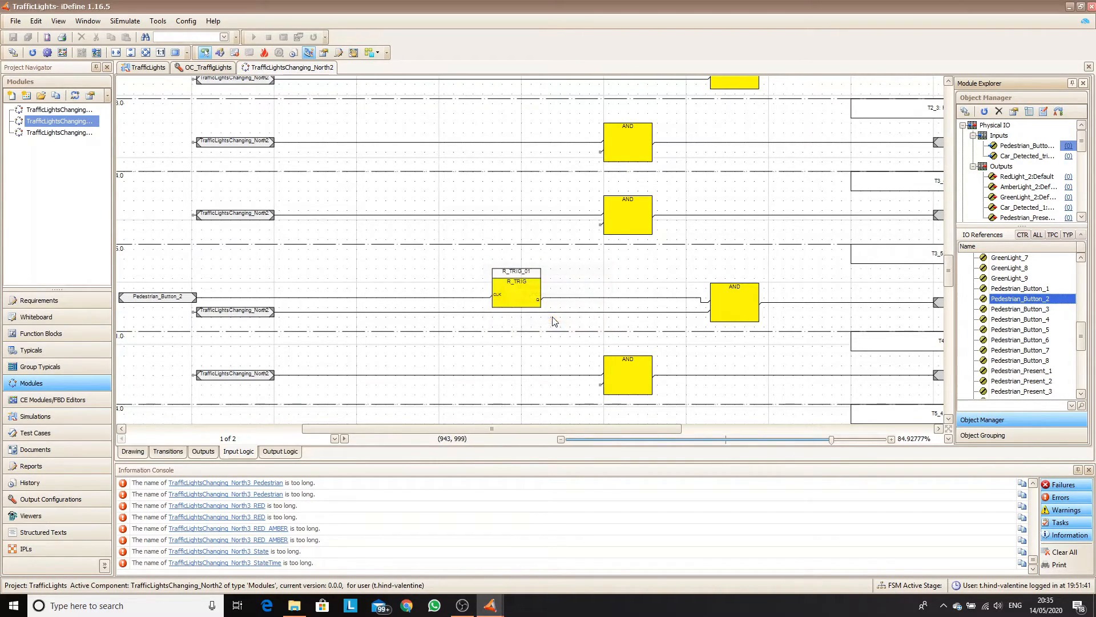
drag(1039, 289, 1019, 146)
click(877, 162)
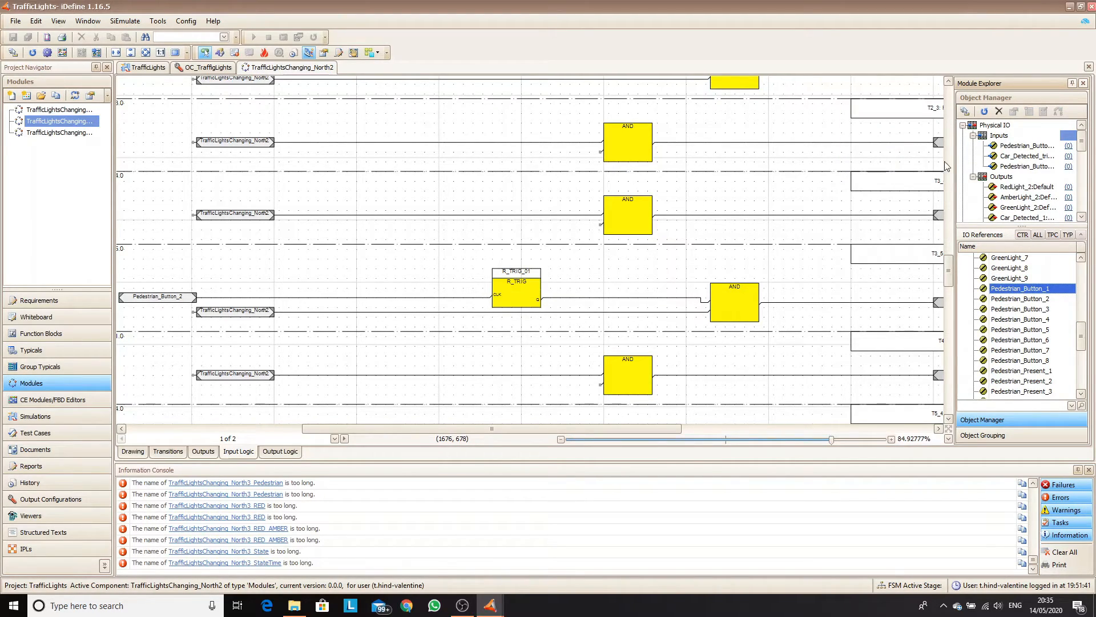
drag(1017, 169, 205, 278)
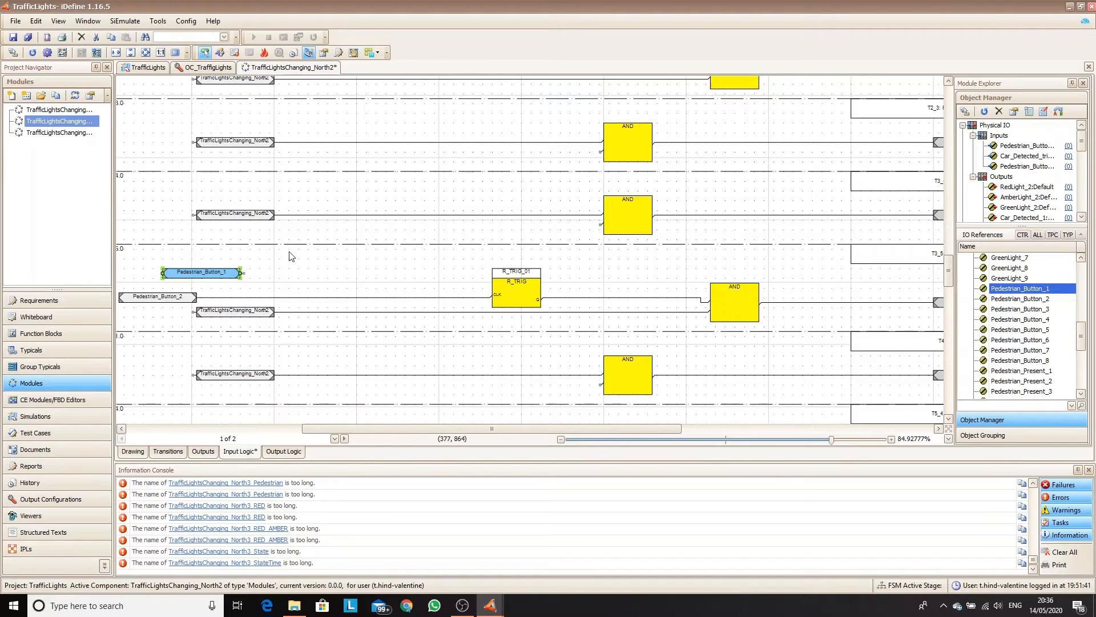
Enlarge the T3_5 network downwards and place an OR function just before its AND block
drag(387, 344, 386, 381)
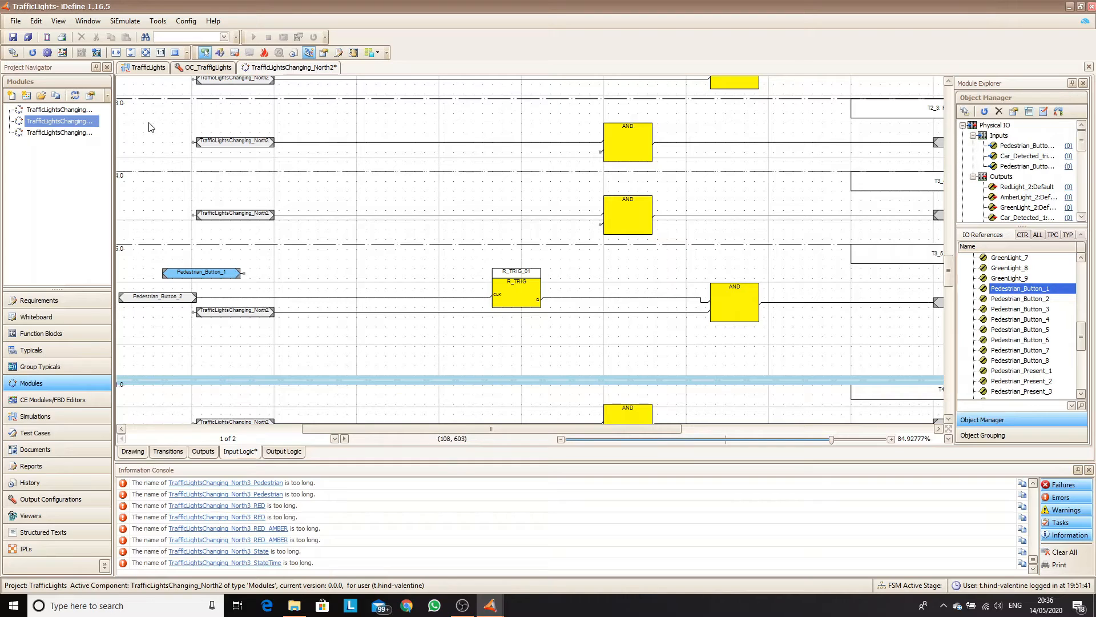
click(221, 54)
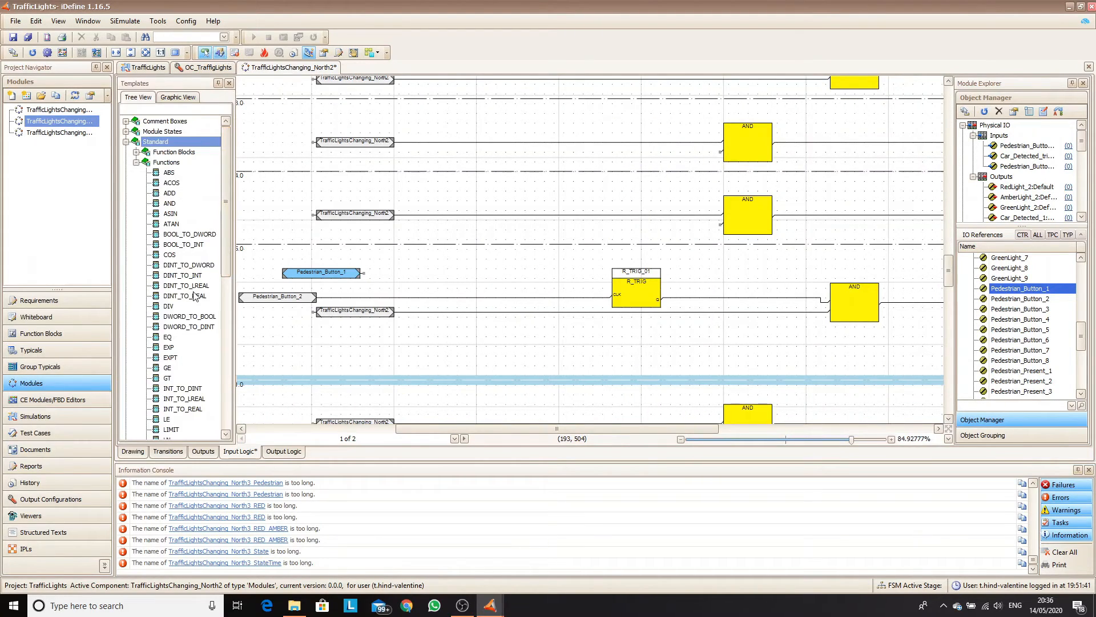
scroll(158, 325, down, 10)
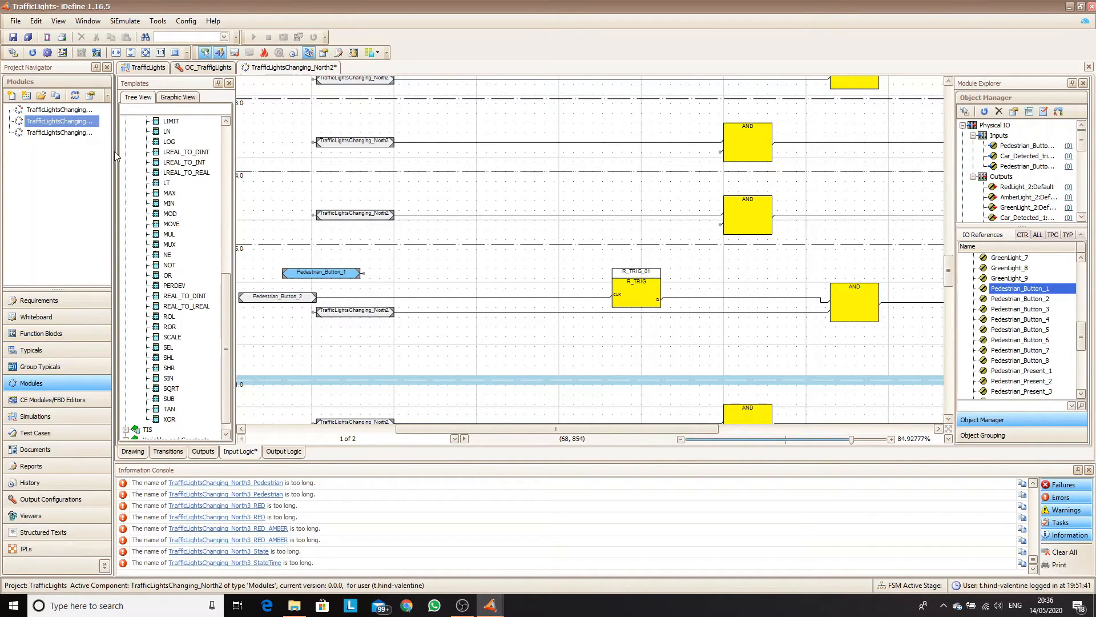
click(168, 277)
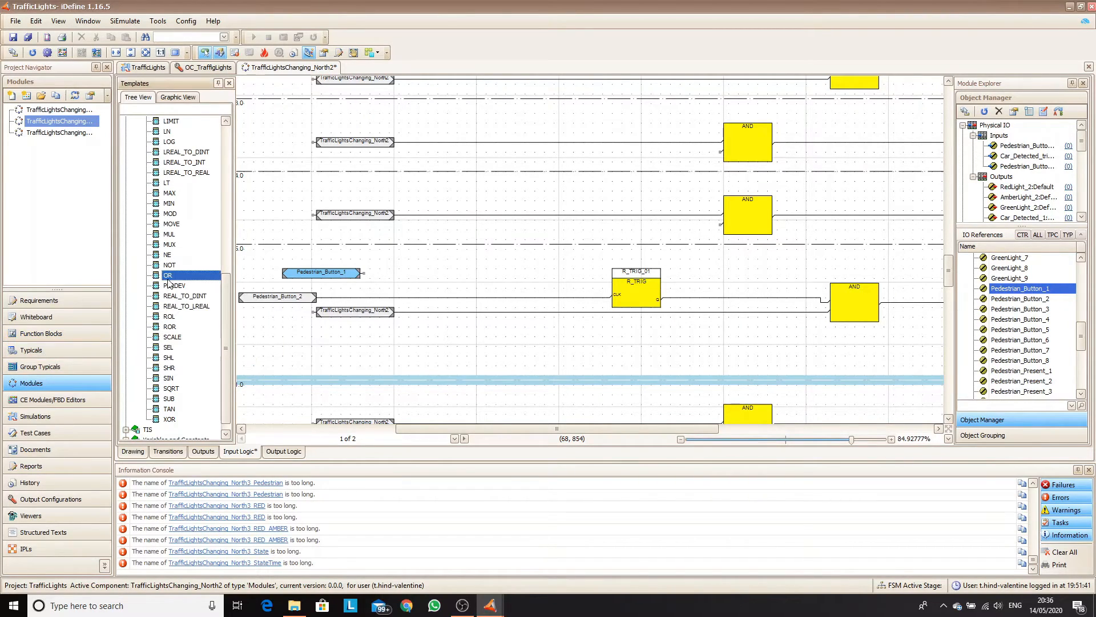
drag(168, 282, 770, 284)
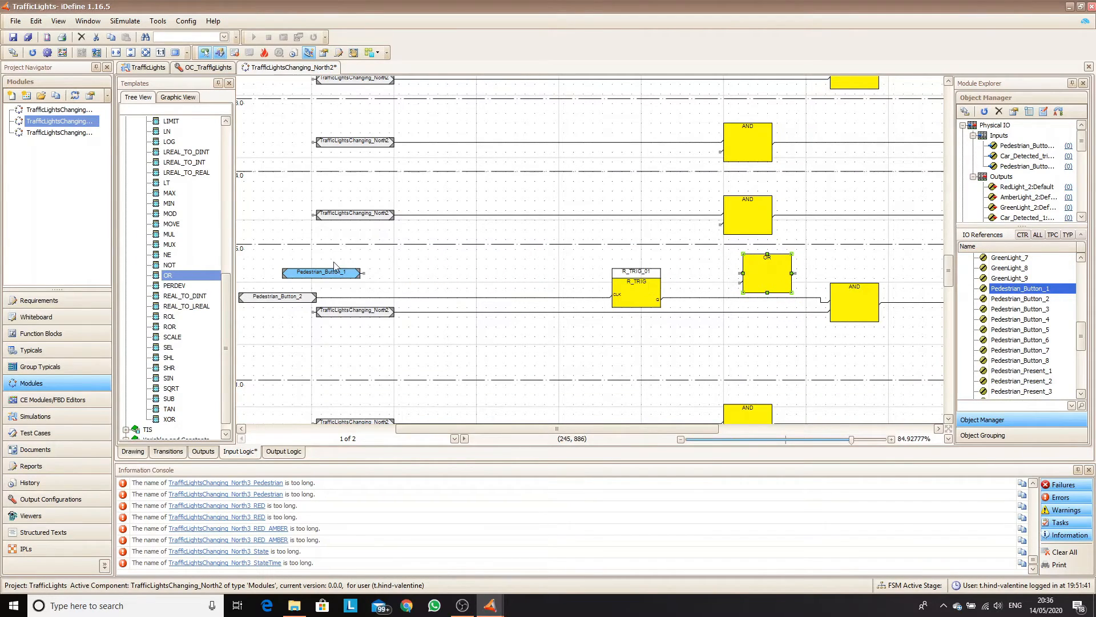
Add an R_TRIG block for Pedestrian_Button_1 and wire both button triggers through the OR into the T3_5 AND
click(157, 109)
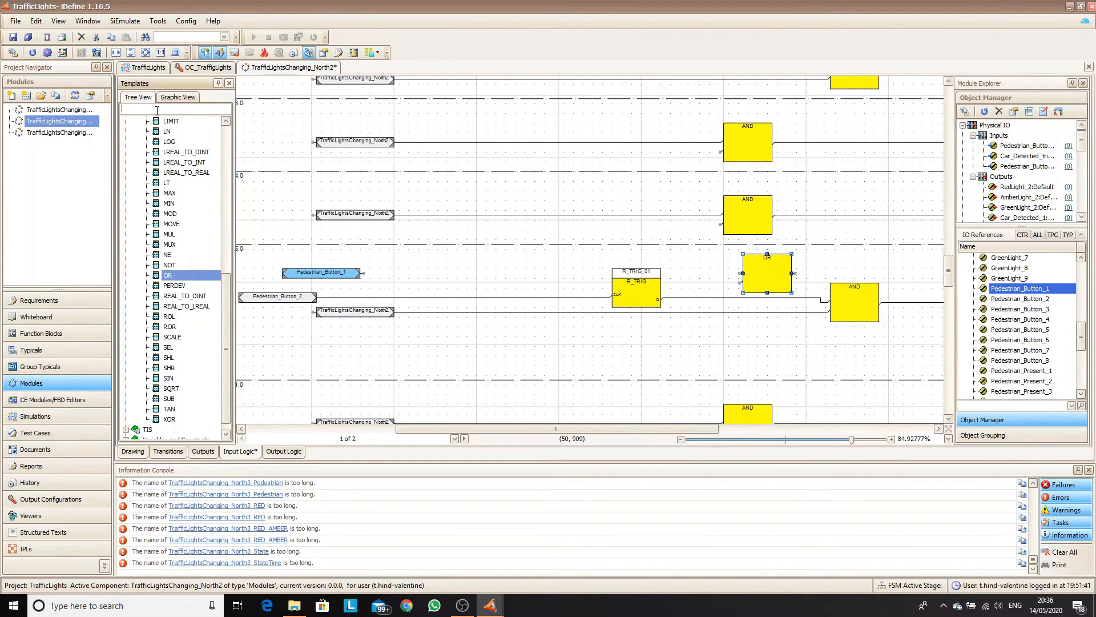
text(trig)
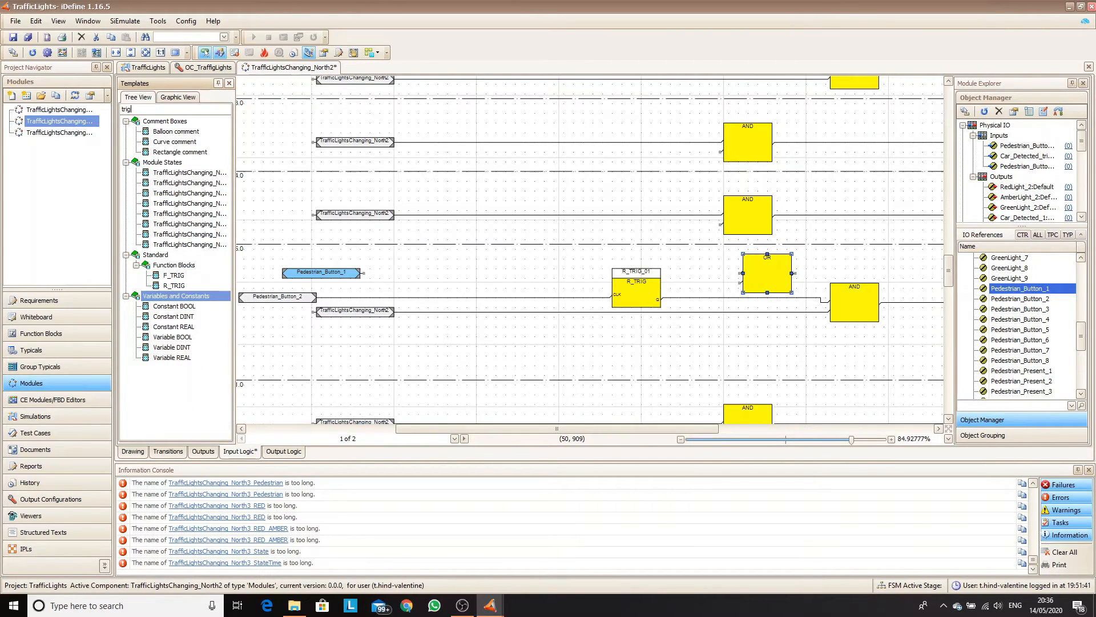
drag(179, 285, 477, 270)
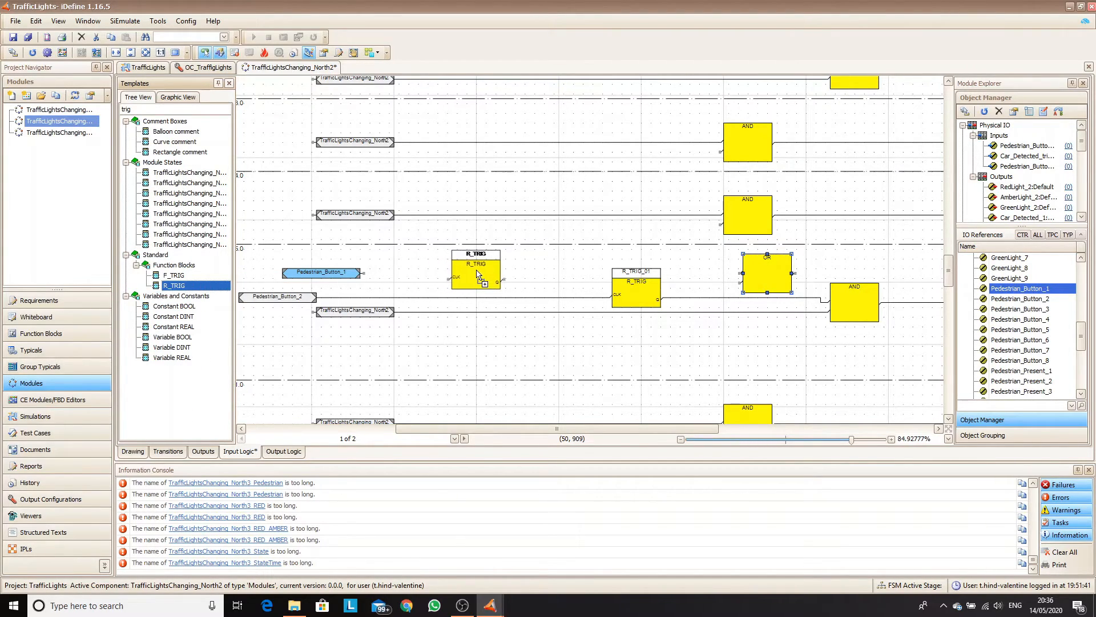
drag(364, 276, 740, 273)
click(683, 298)
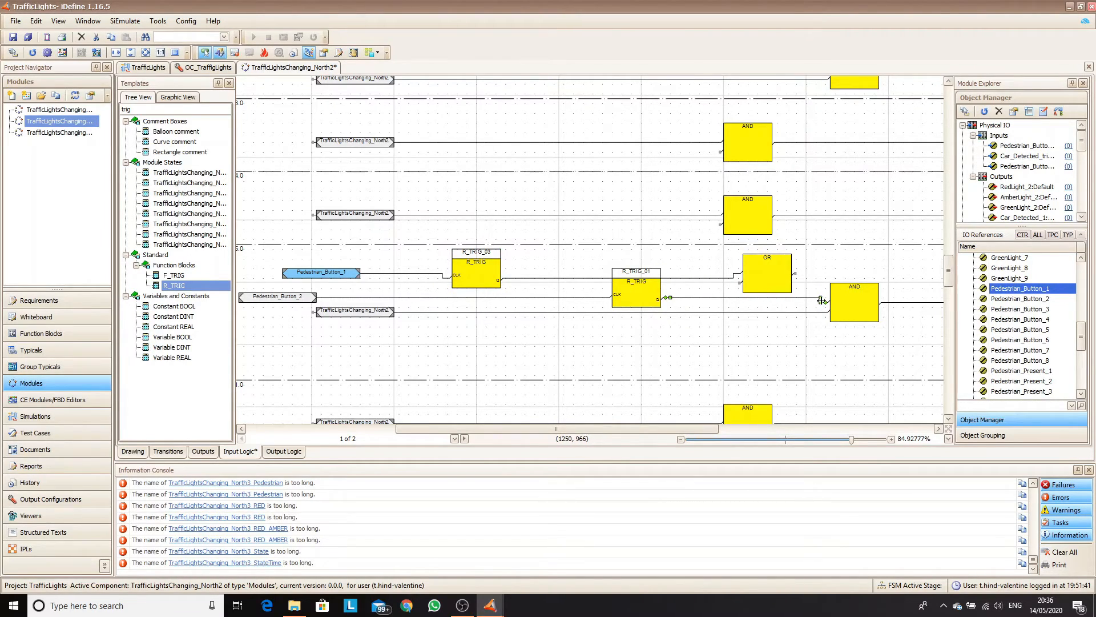
mouse_move(822, 303)
mouse_down()
mouse_move(734, 283)
mouse_move(828, 303)
mouse_up()
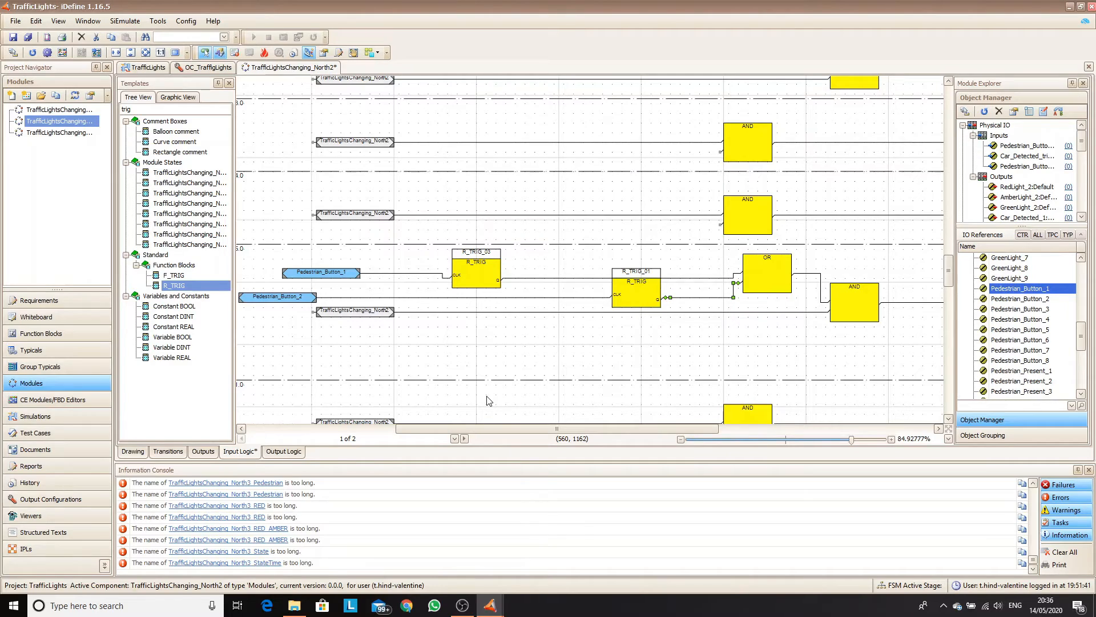
Save the North2 module and automatically lay out the whole T3_5 network
key(ctrl+s)
right_click(446, 358)
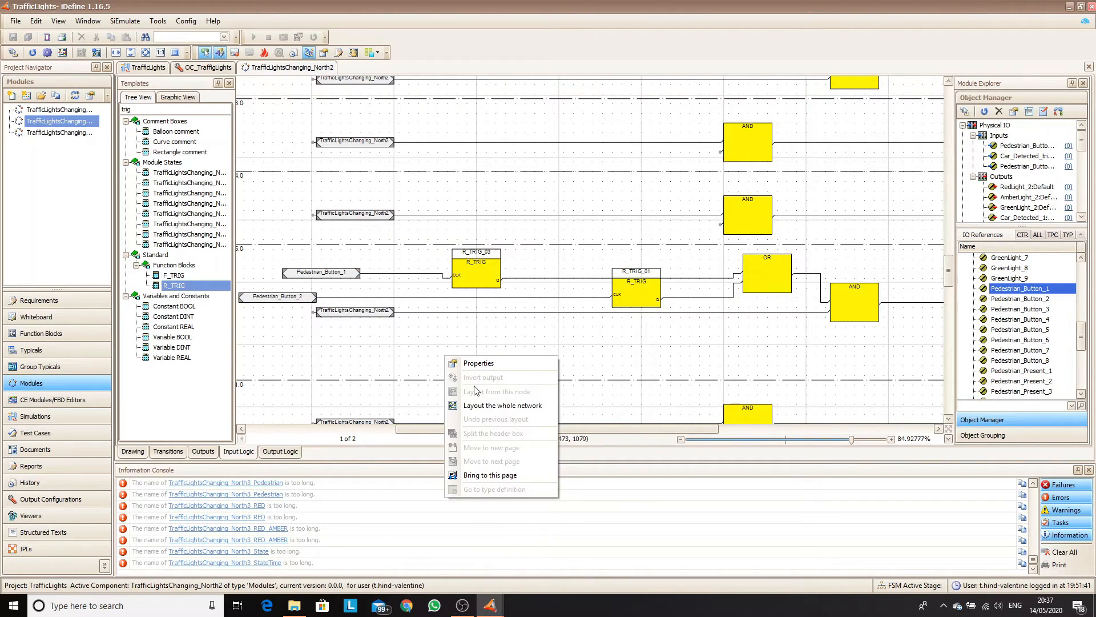
click(480, 406)
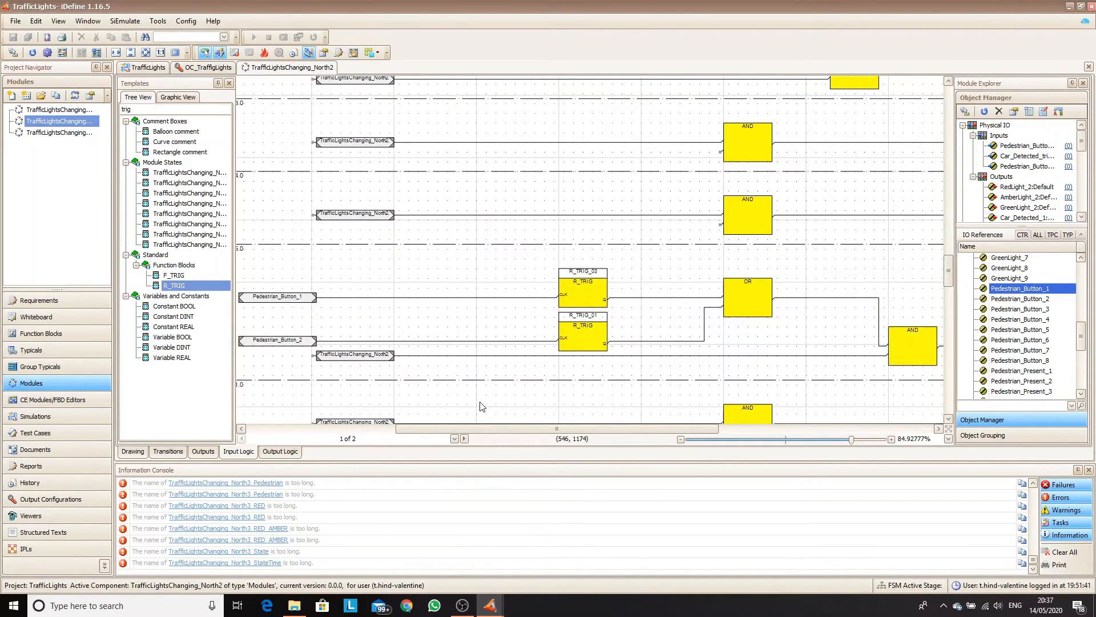
Open the TrafficLightsChanging_North1 input logic and add an OR function and an R_TRIG block to the GREEN to Pedestrian network
double_click(59, 109)
click(239, 451)
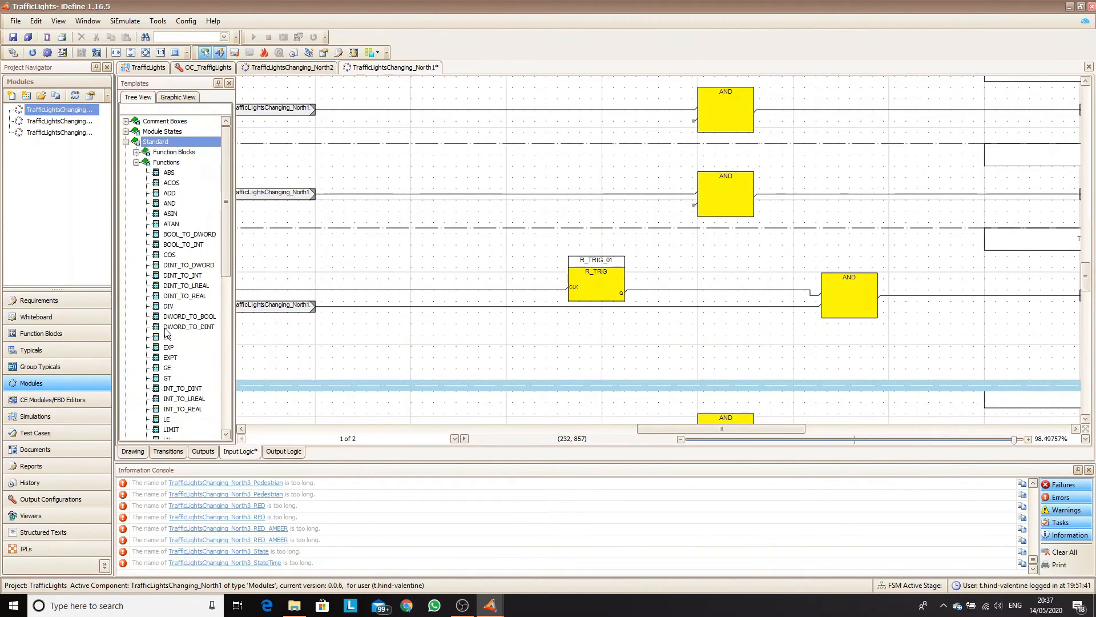
drag(168, 337, 754, 261)
click(171, 109)
text(trig)
drag(175, 286, 517, 257)
Place Pedestrian_Button_2 in front of the North1 module's new R_TRIG, wire the trigger into the OR function, and save the module
click(309, 53)
click(1080, 403)
drag(1020, 329, 434, 267)
drag(549, 267, 719, 266)
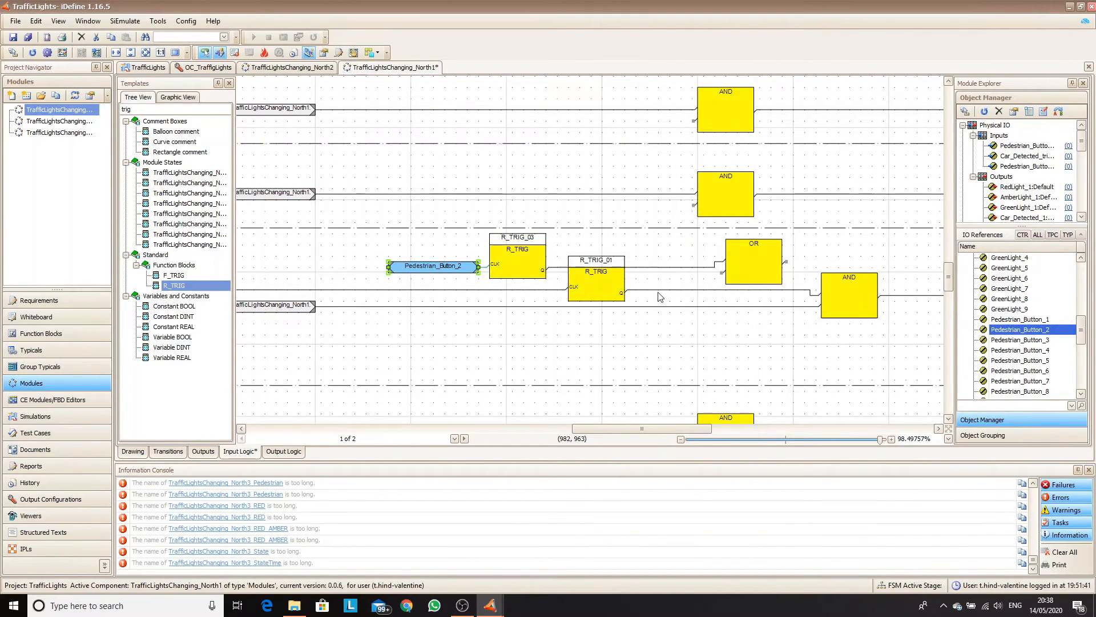
key(ctrl+s)
Open the TrafficLightsChanging_North3 input logic, enlarge the GREEN to Pedestrian network, and add an OR function to it
click(79, 133)
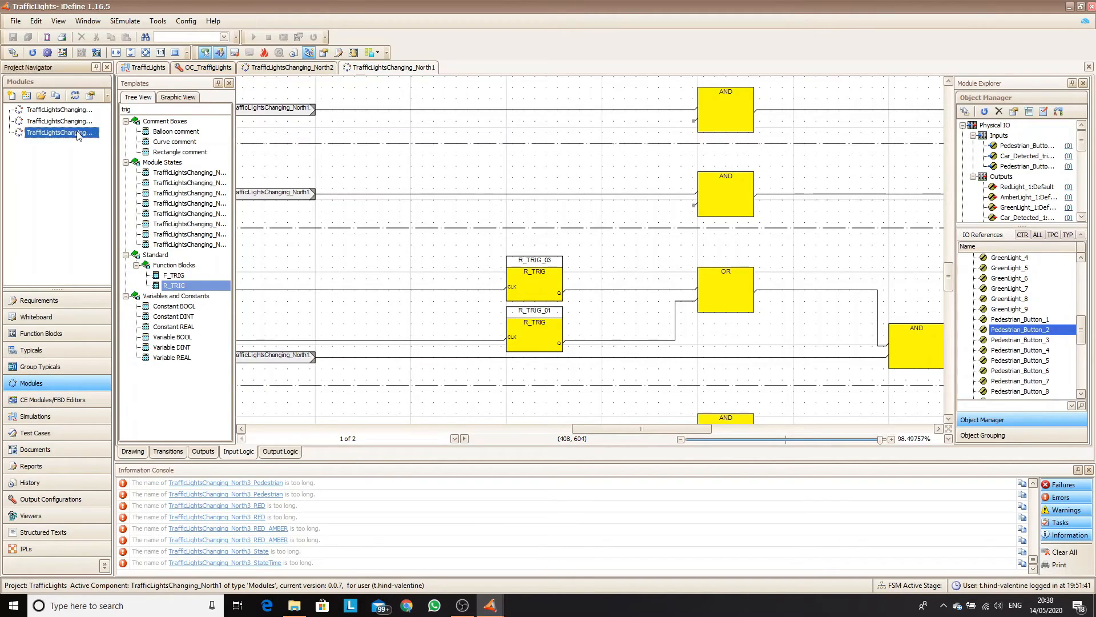
double_click(78, 134)
click(239, 451)
scroll(658, 371, up, 5)
drag(514, 244, 514, 286)
drag(167, 275, 692, 197)
Wire both R_TRIG outputs into the OR function and the OR output into the AND of North3's T3_5 network
drag(553, 203, 671, 189)
click(763, 219)
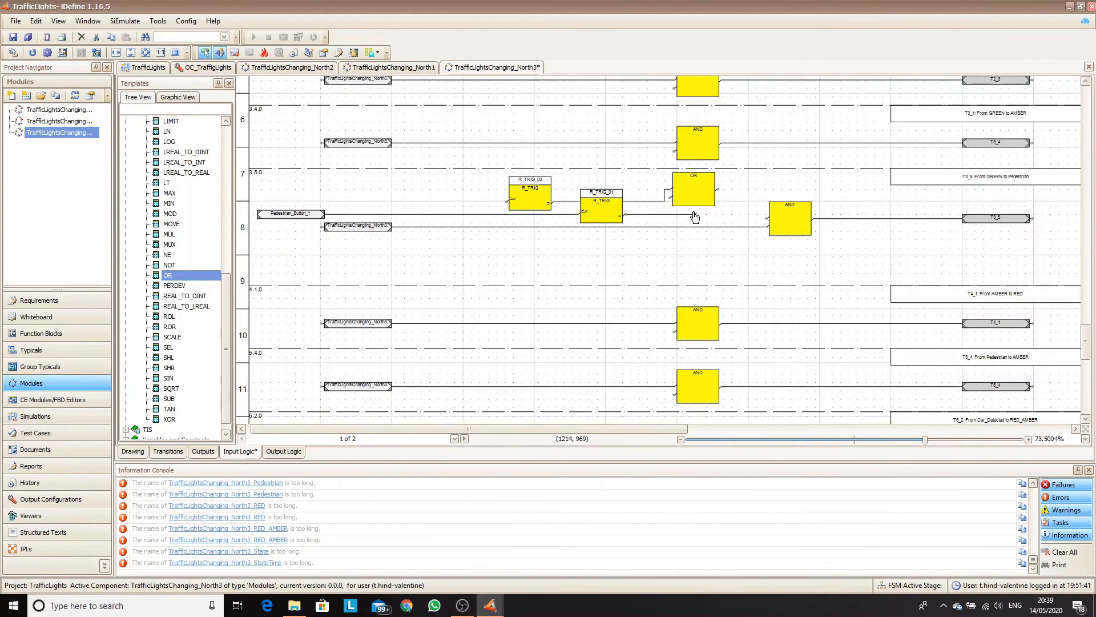
drag(764, 219, 671, 198)
drag(718, 188, 766, 219)
Place Pedestrian_Button_2 in North3's T3_5 network, connect it to the new R_TRIG, and save the module
click(290, 214)
click(309, 53)
click(1080, 403)
drag(1020, 267, 321, 204)
drag(355, 205, 507, 201)
key(ctrl+s)
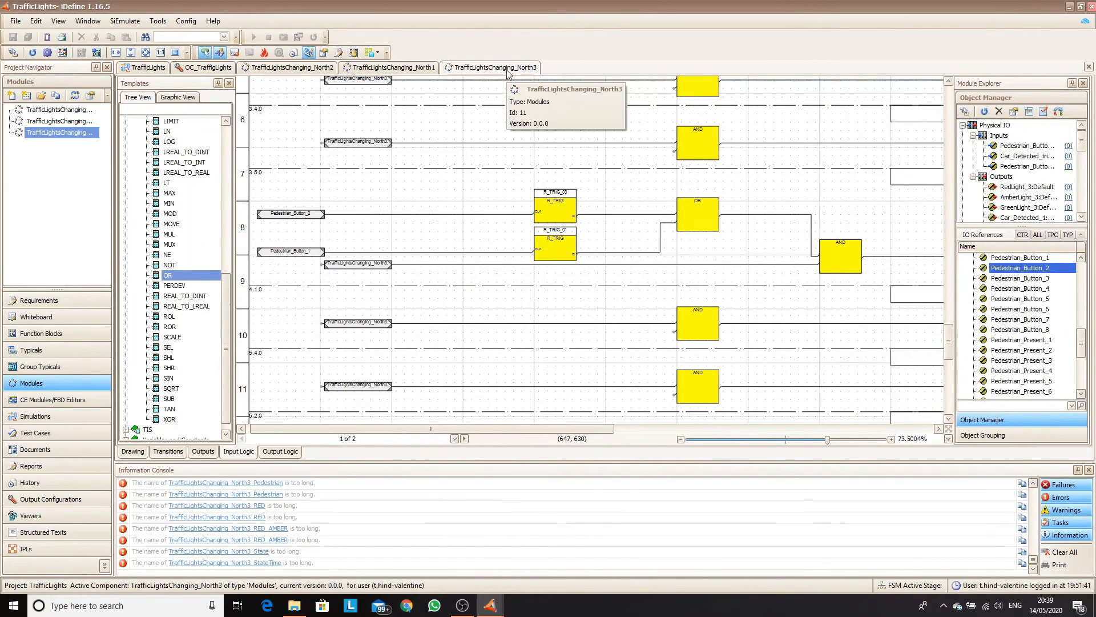
Close the TrafficLightsChanging North3, North1 and North2 modules and bring up the SiEmulate Controller
middle_click(507, 75)
middle_click(393, 70)
middle_click(293, 70)
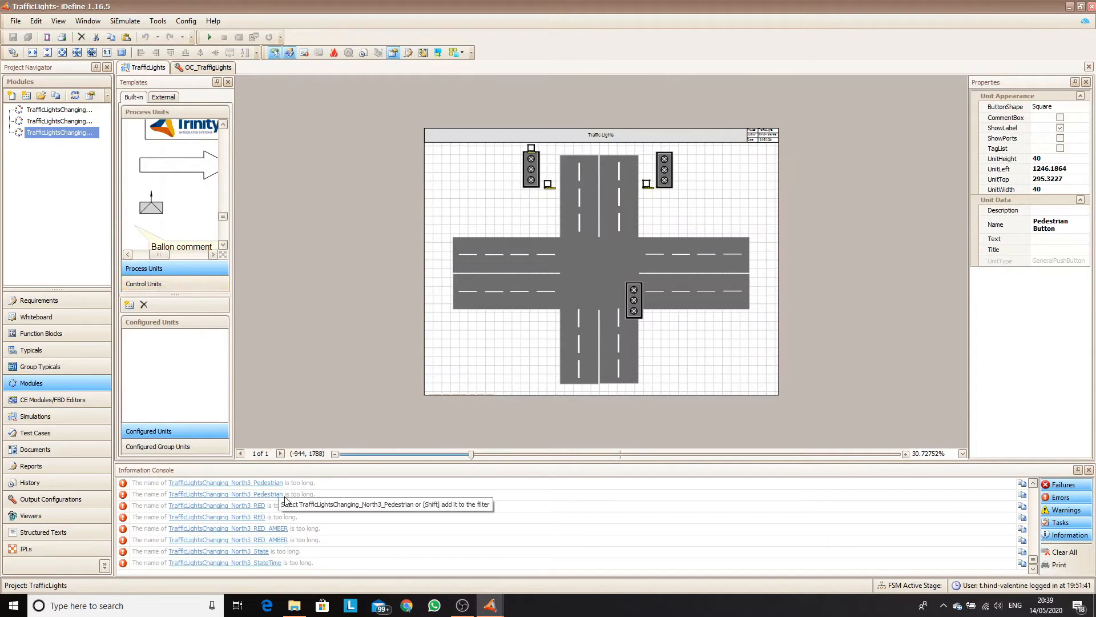
mouse_move(490, 604)
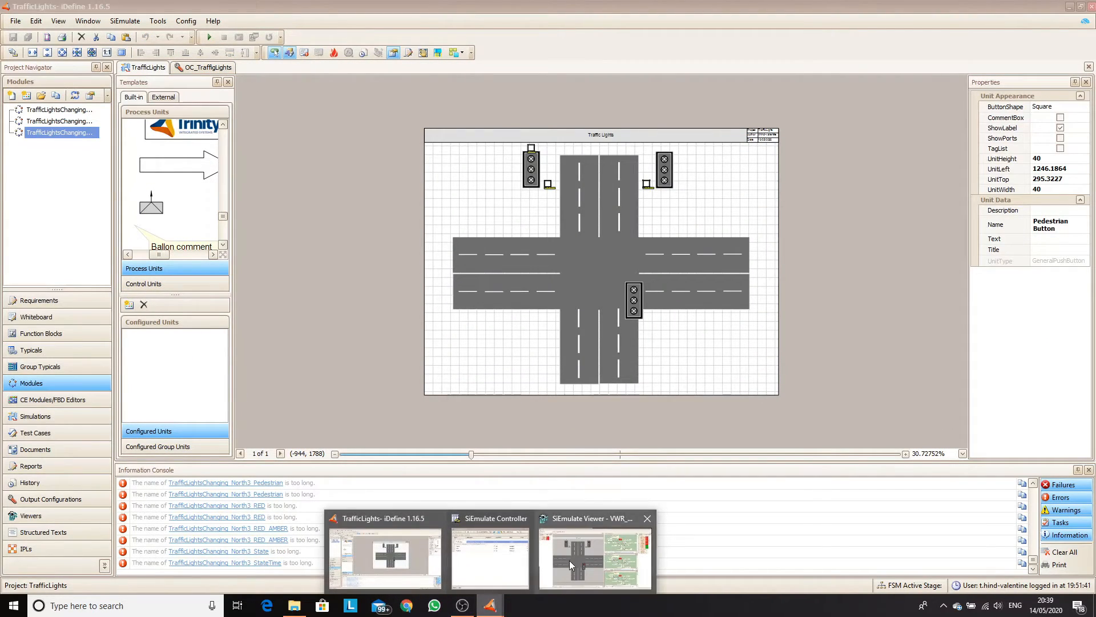
click(492, 563)
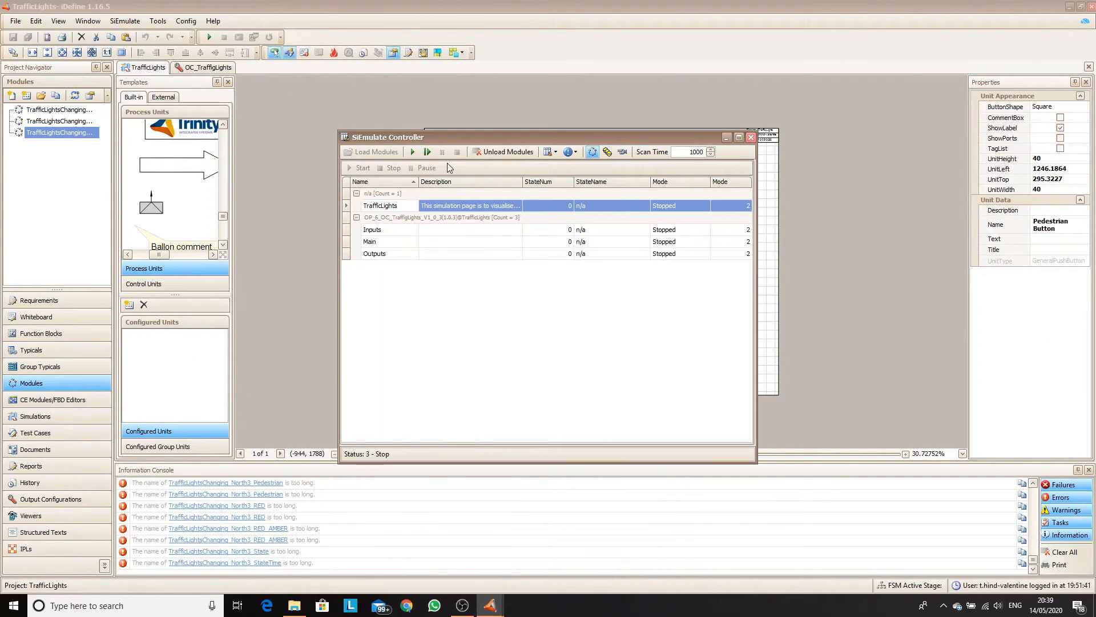
Build the OC_TraffigLights output configuration and close its building progress report when it finishes
click(32, 497)
click(197, 68)
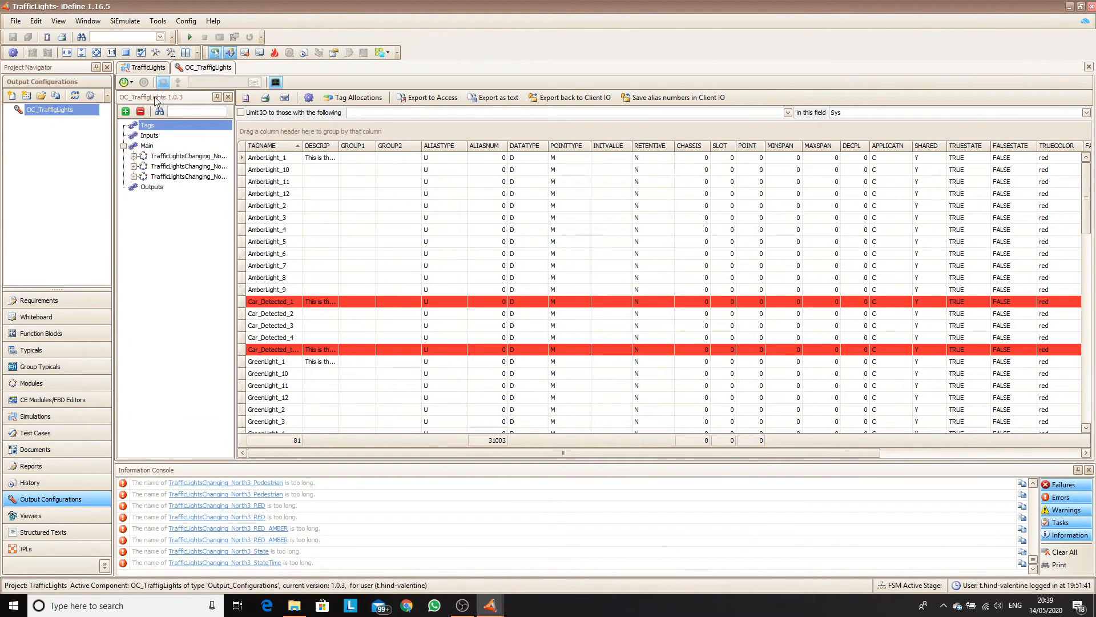
click(155, 52)
click(598, 343)
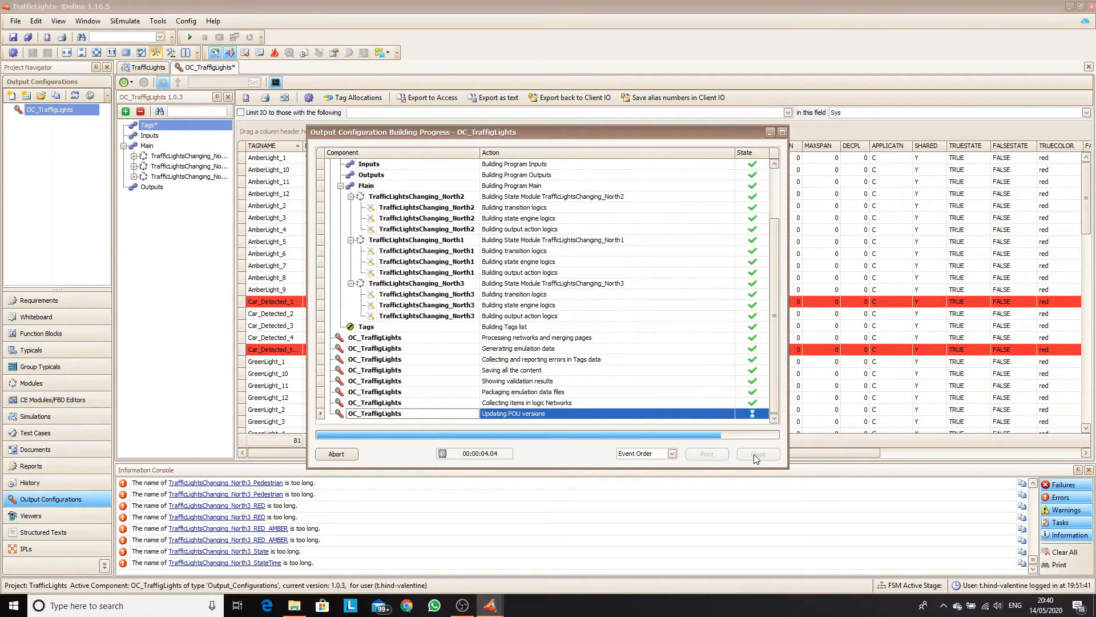
click(758, 453)
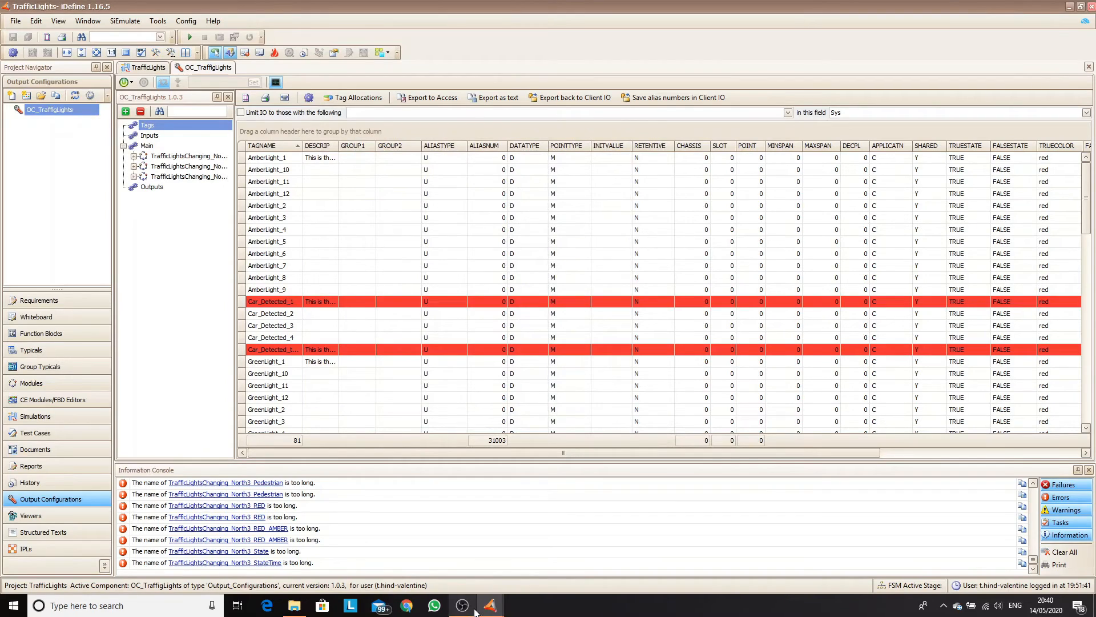
Disconnect the SiEmulate Viewer and stop the running emulation in the SiEmulate Controller
mouse_move(488, 611)
click(598, 561)
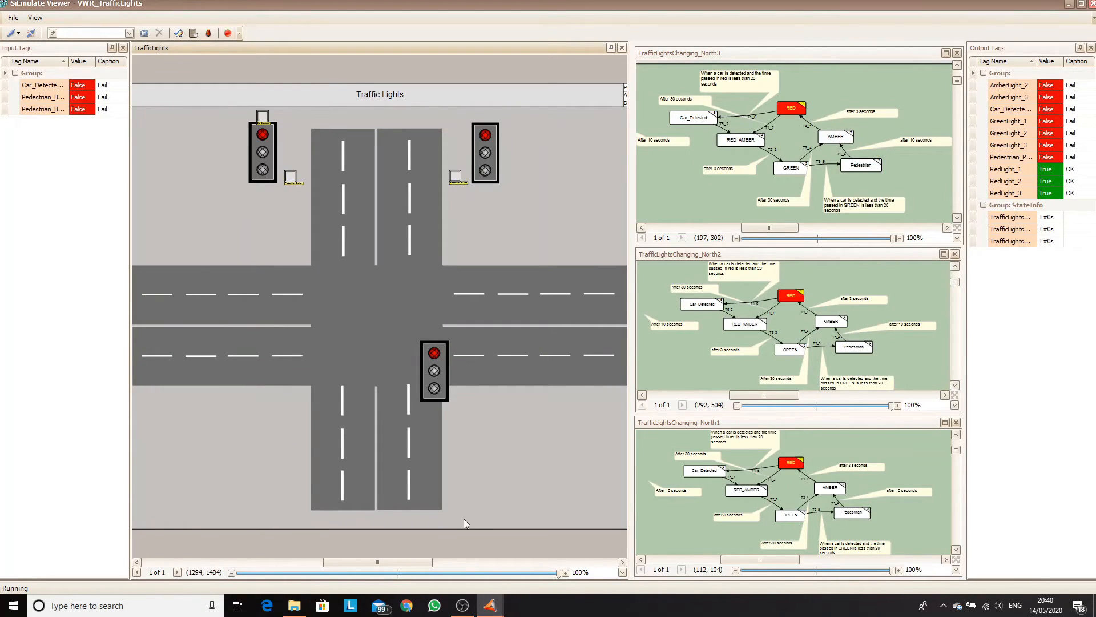
click(31, 33)
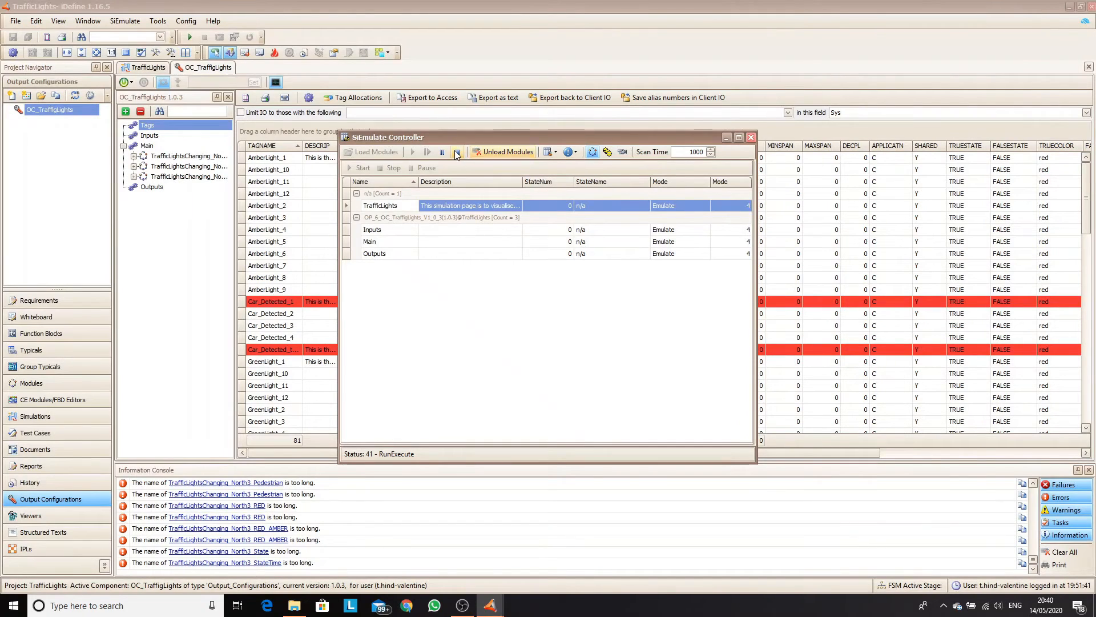
click(456, 152)
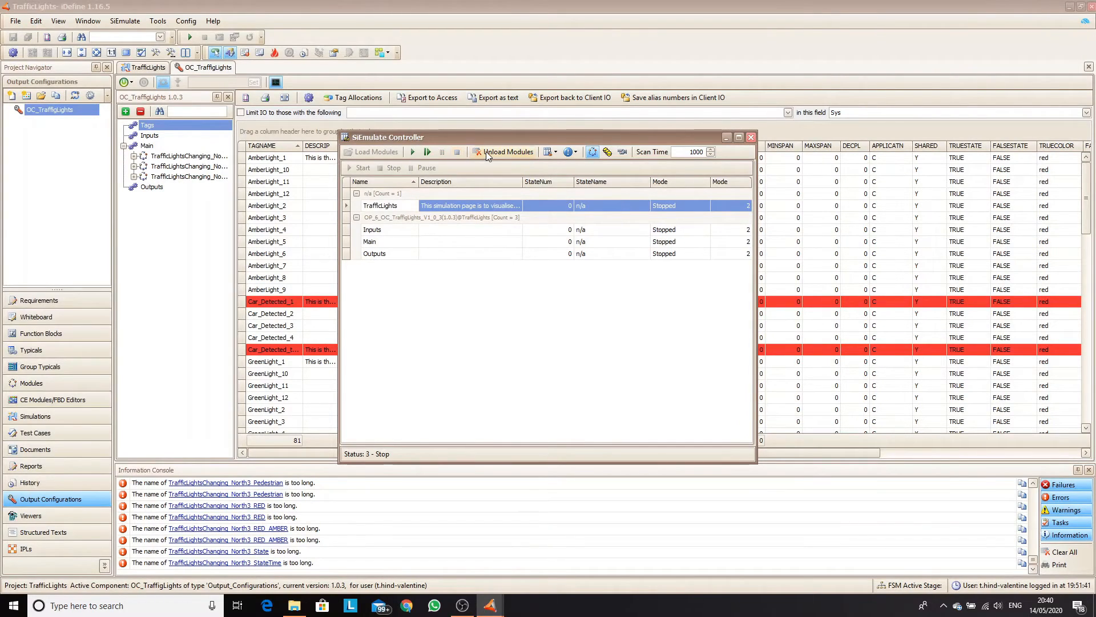
Unload the old modules and load version 1.0.3 of the OC_TraffigLights output configuration modules
click(486, 153)
click(372, 152)
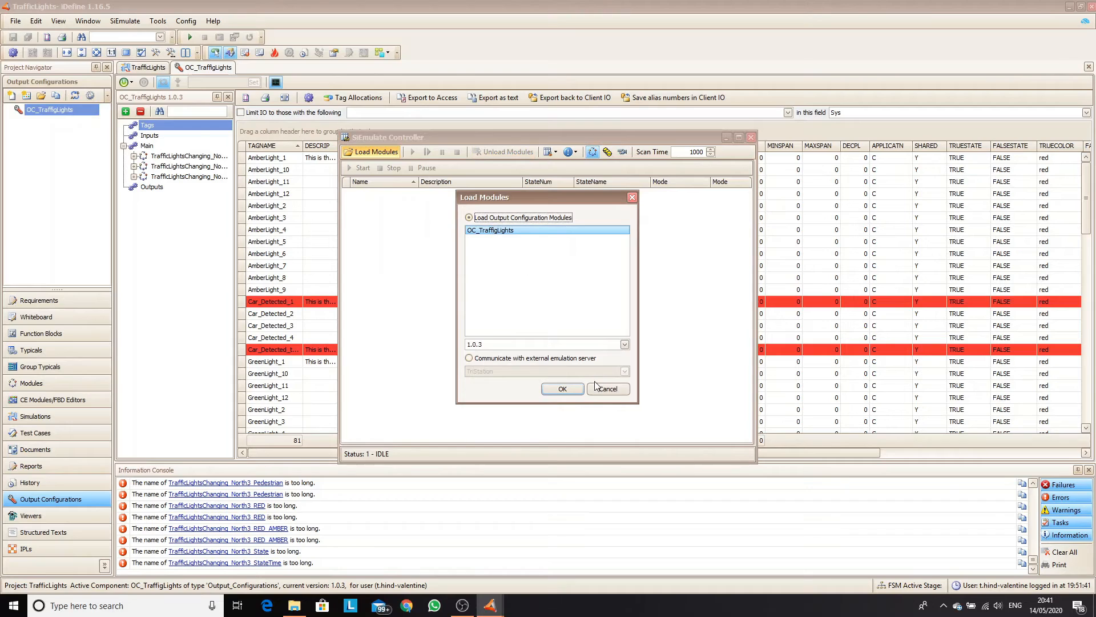
click(569, 389)
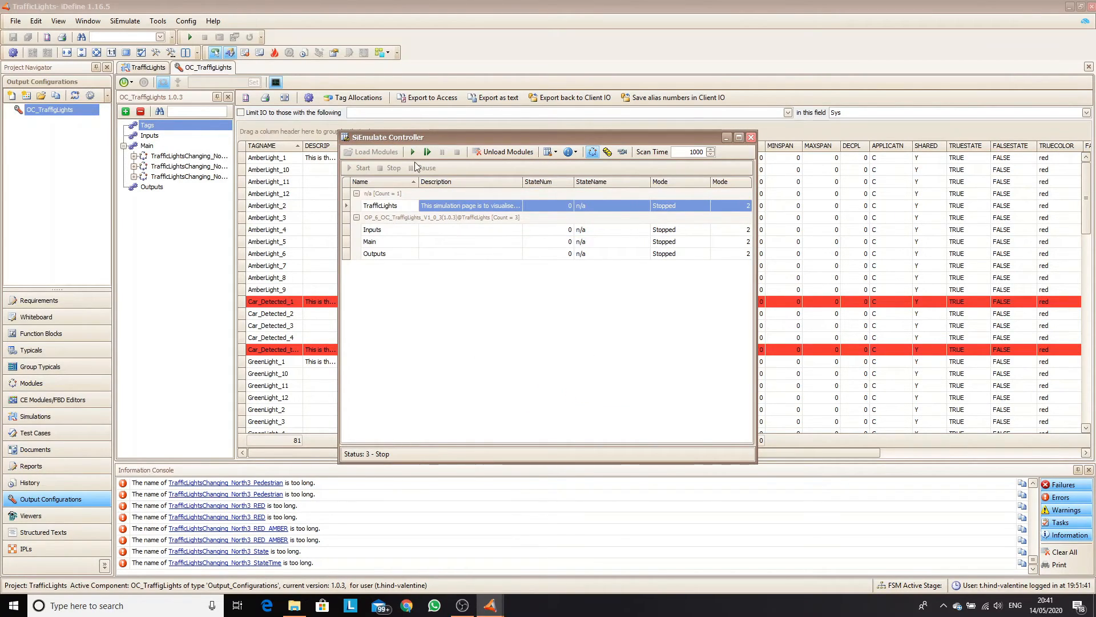
Open the VWR_TrafficLights viewer and connect it to the loaded modules
click(555, 152)
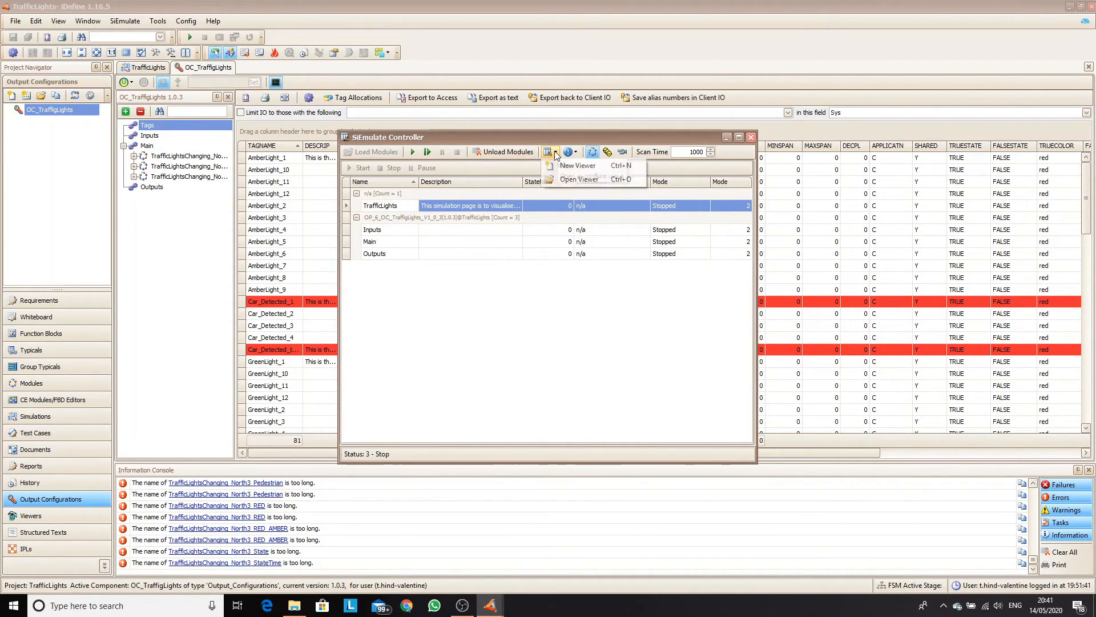
click(569, 182)
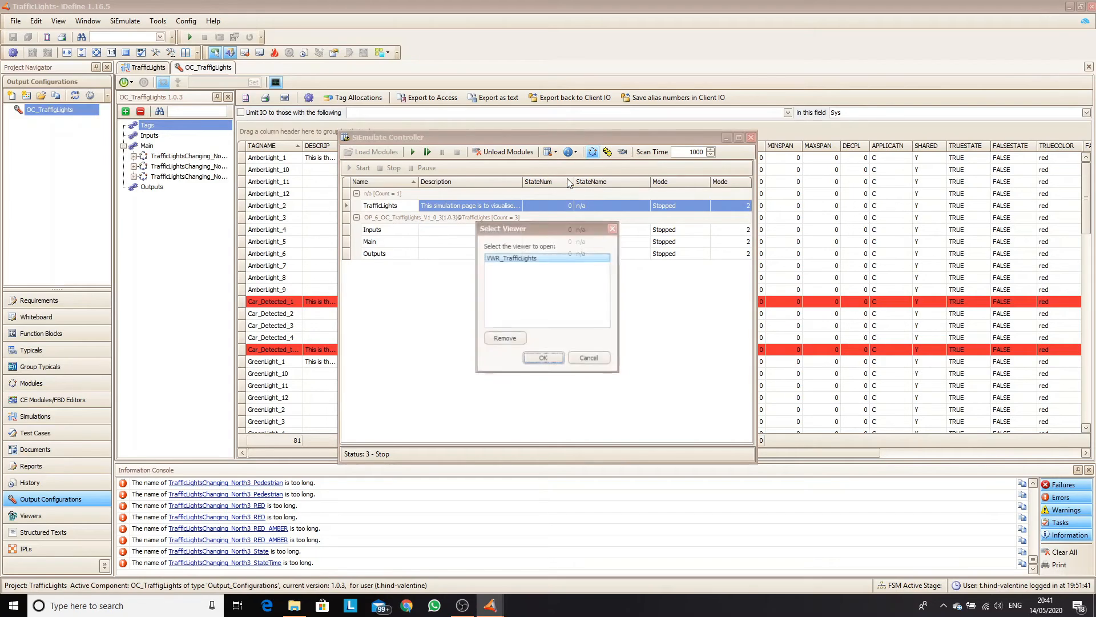
click(540, 360)
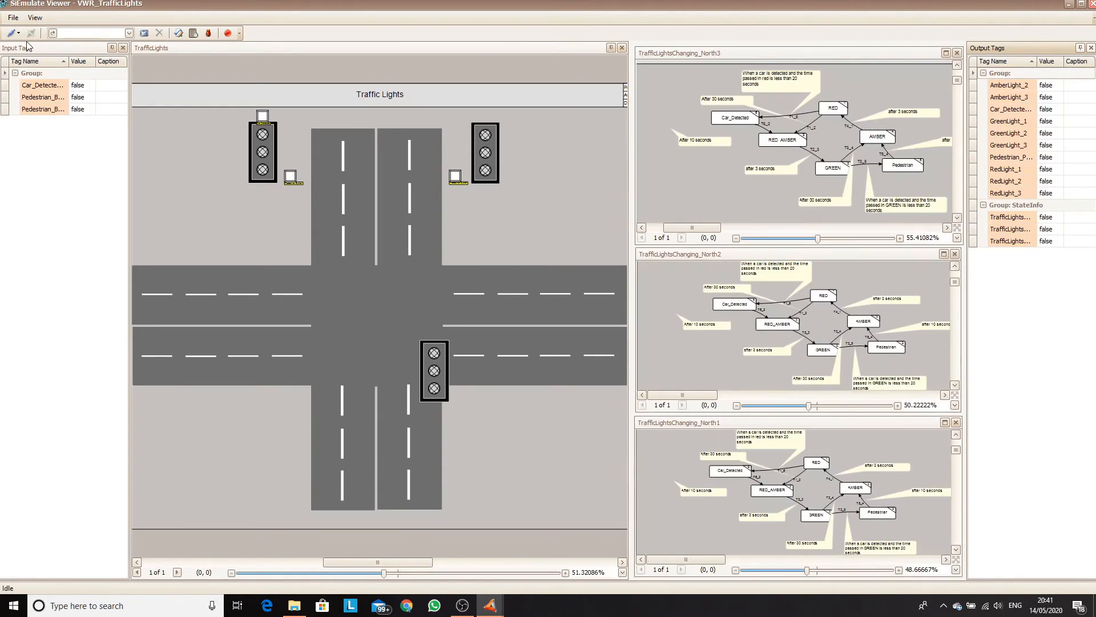
click(11, 33)
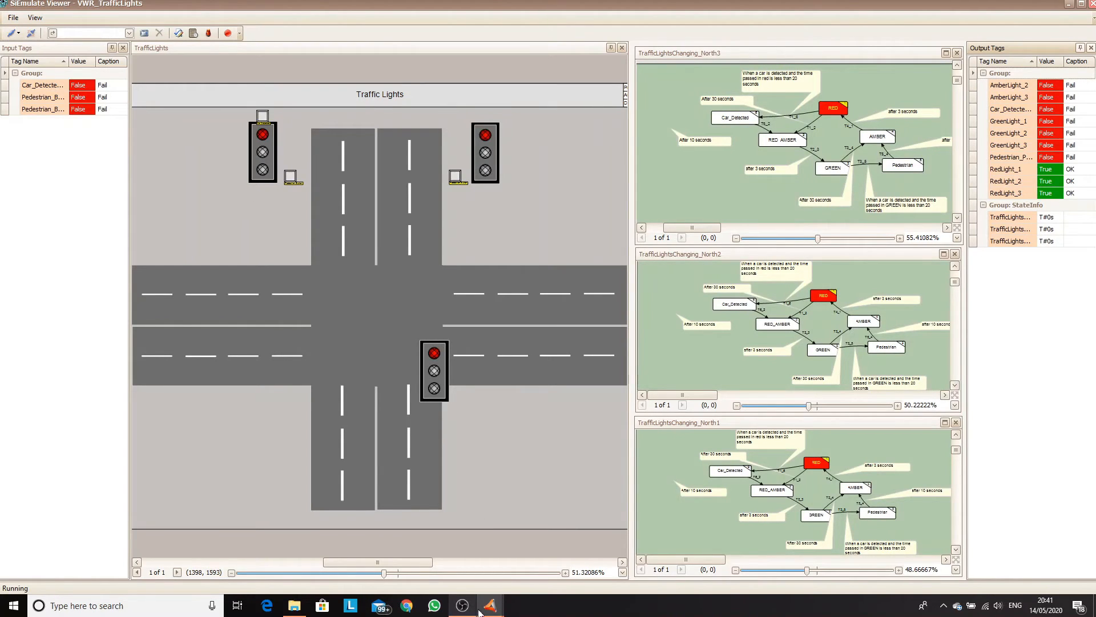
Start emulating the loaded modules from the SiEmulate Controller and return to the traffic lights viewer
click(492, 547)
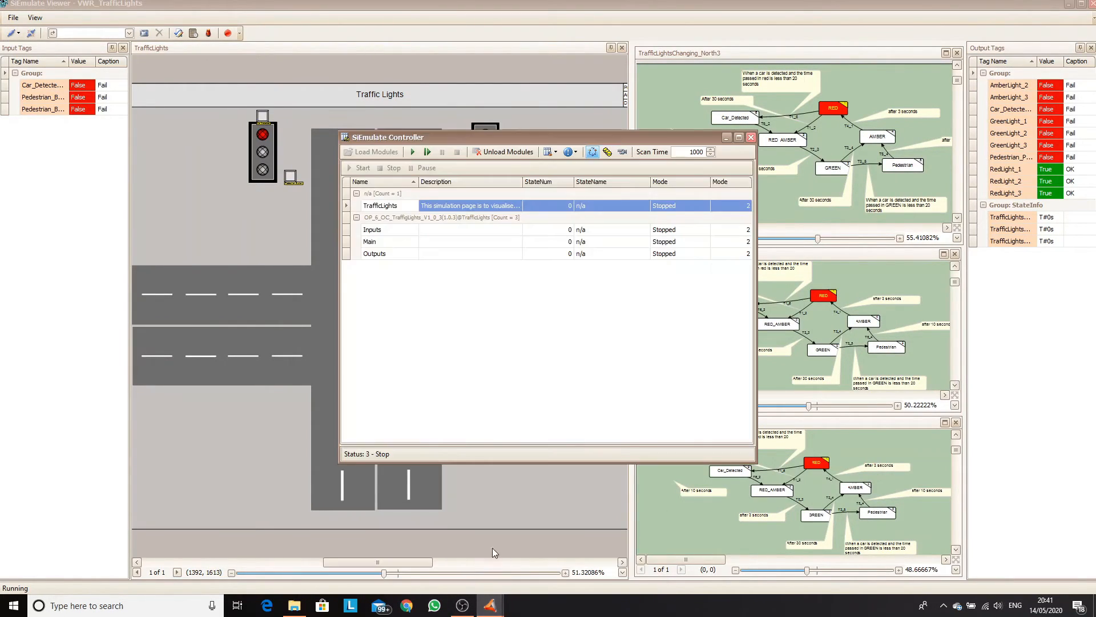
click(427, 151)
click(286, 216)
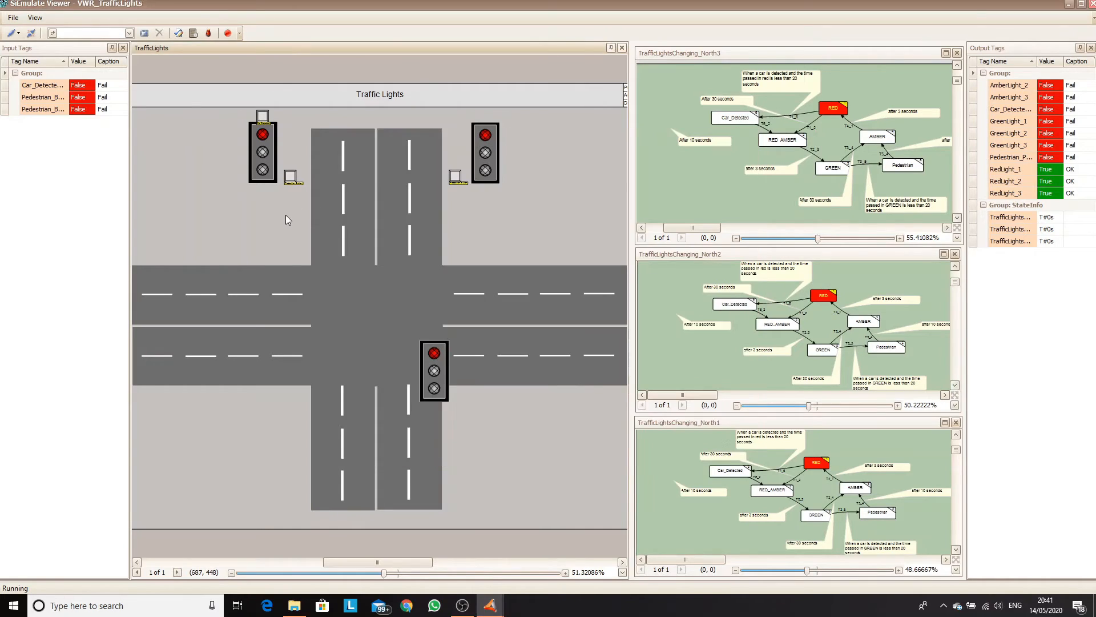
Test the crossroads by triggering the car detector and, once the lights are green, the pedestrian button beside the northeast traffic light
click(262, 116)
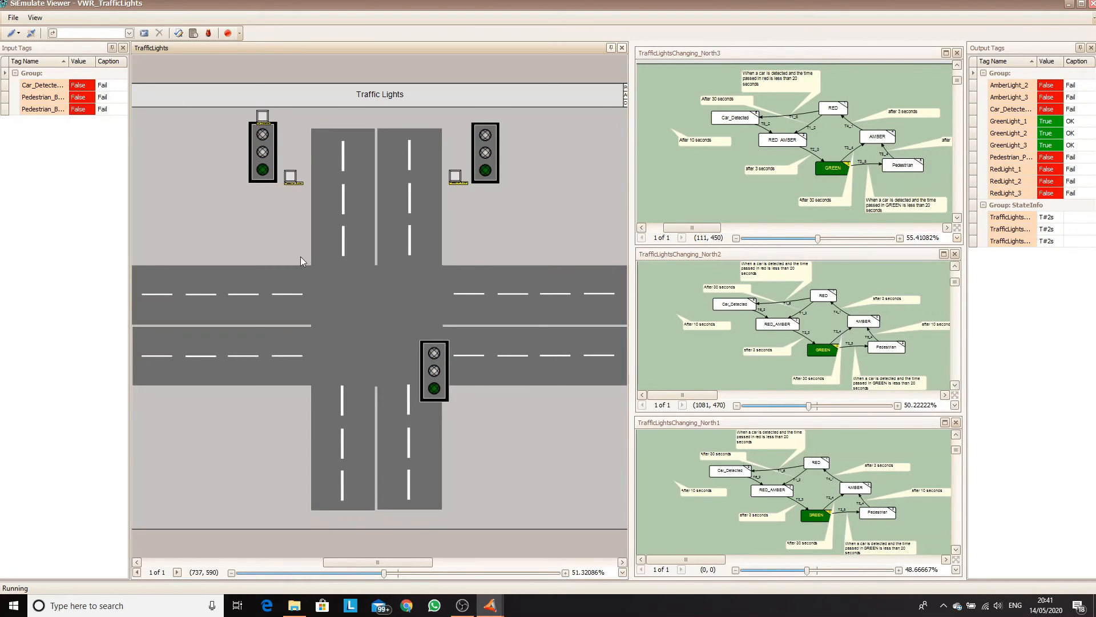
click(456, 177)
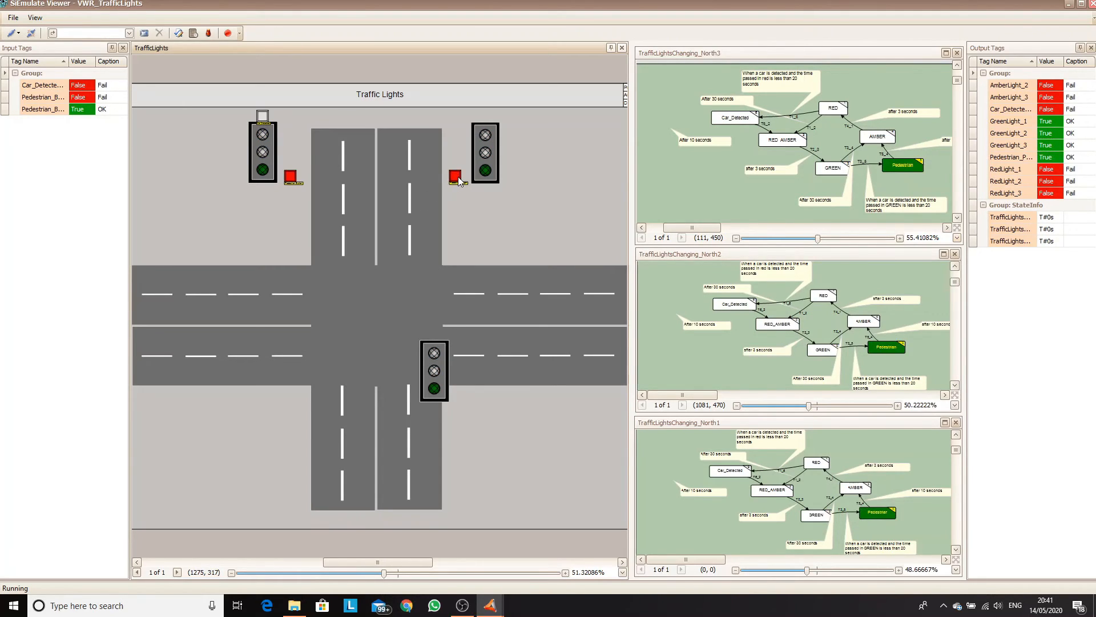